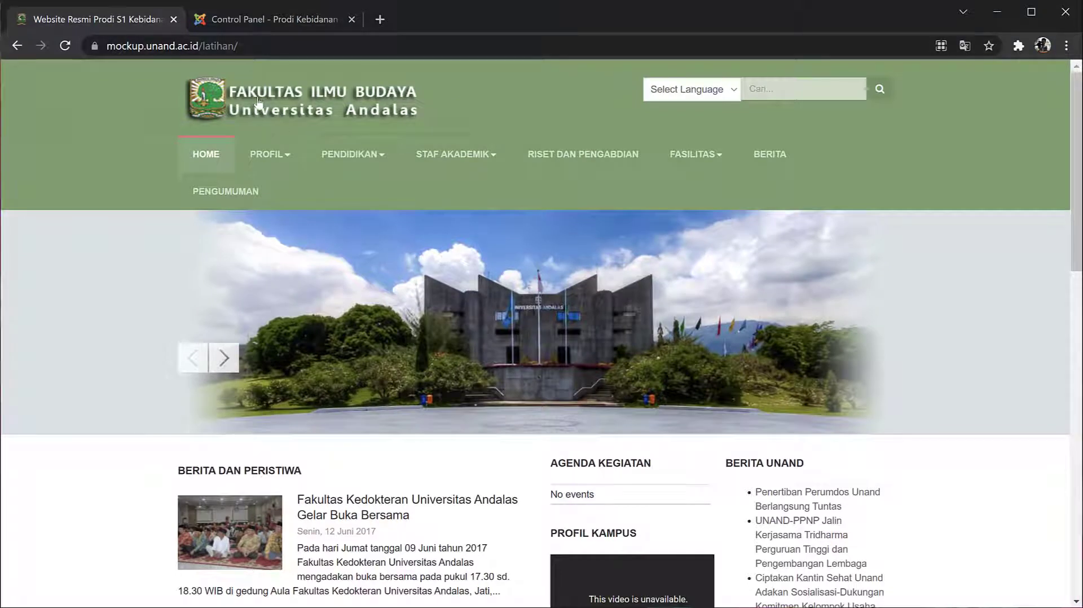
Review the site settings in the Joomla administrator's Global Configuration against the public homepage and close the configuration.
{"action": "left_click", "coordinate": [256, 16]}
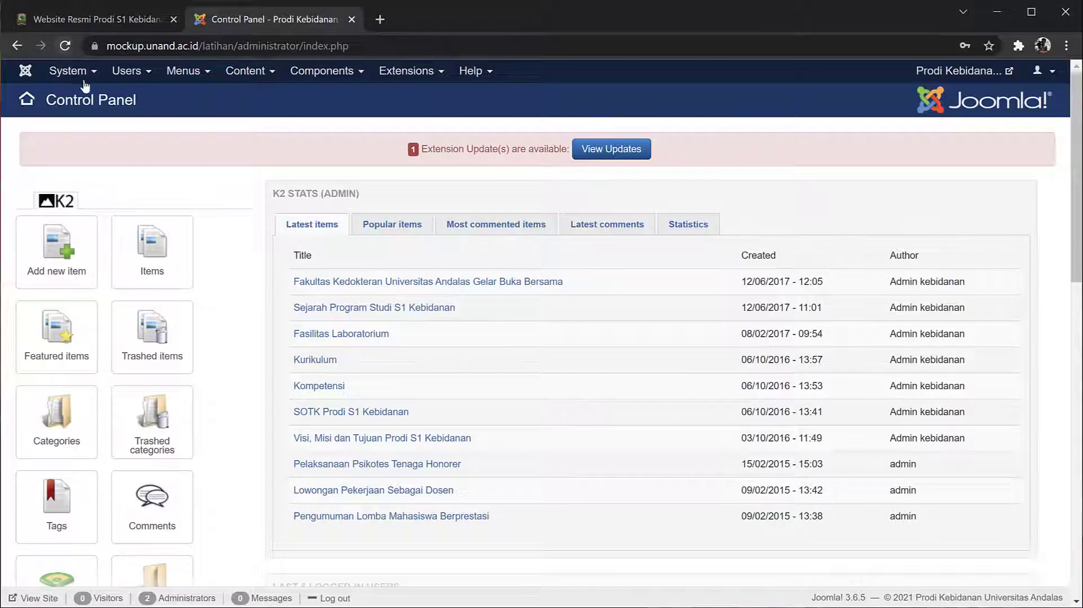
{"action": "left_click", "coordinate": [68, 70]}
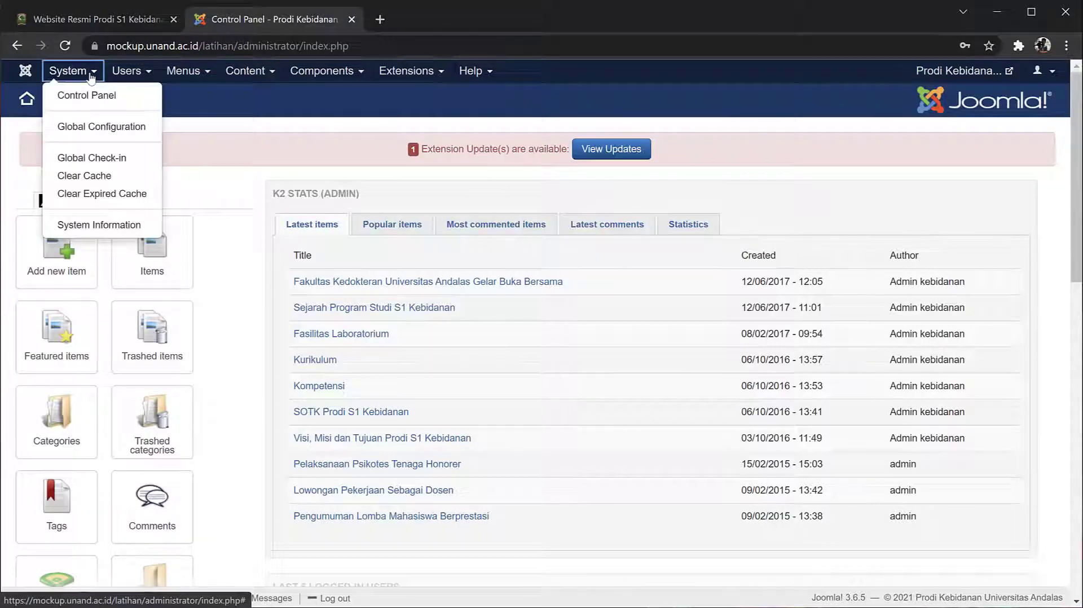
{"action": "left_click", "coordinate": [77, 128]}
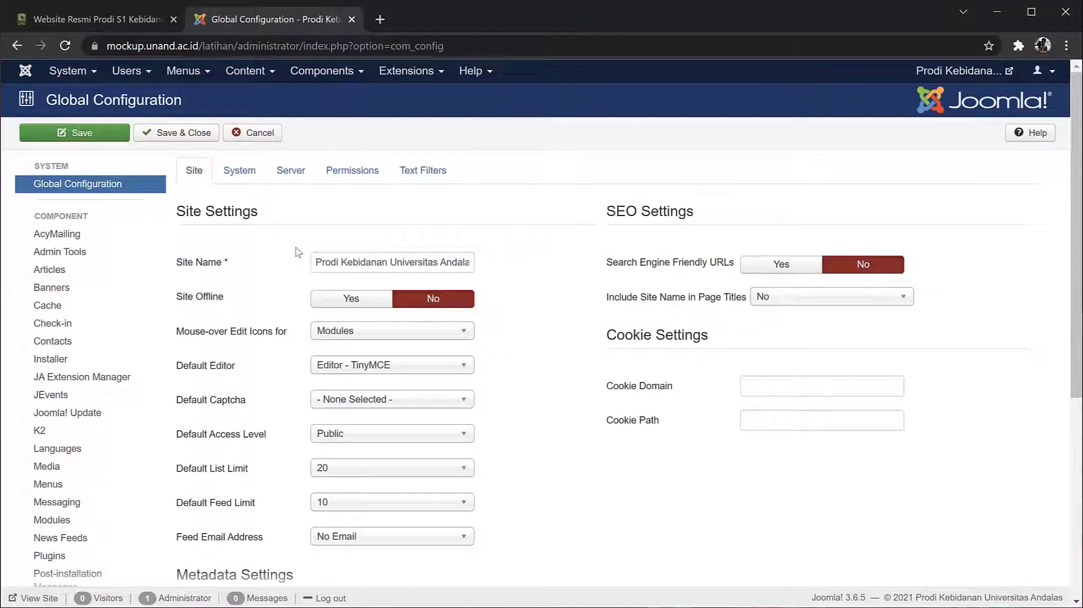
{"action": "left_click", "coordinate": [130, 22]}
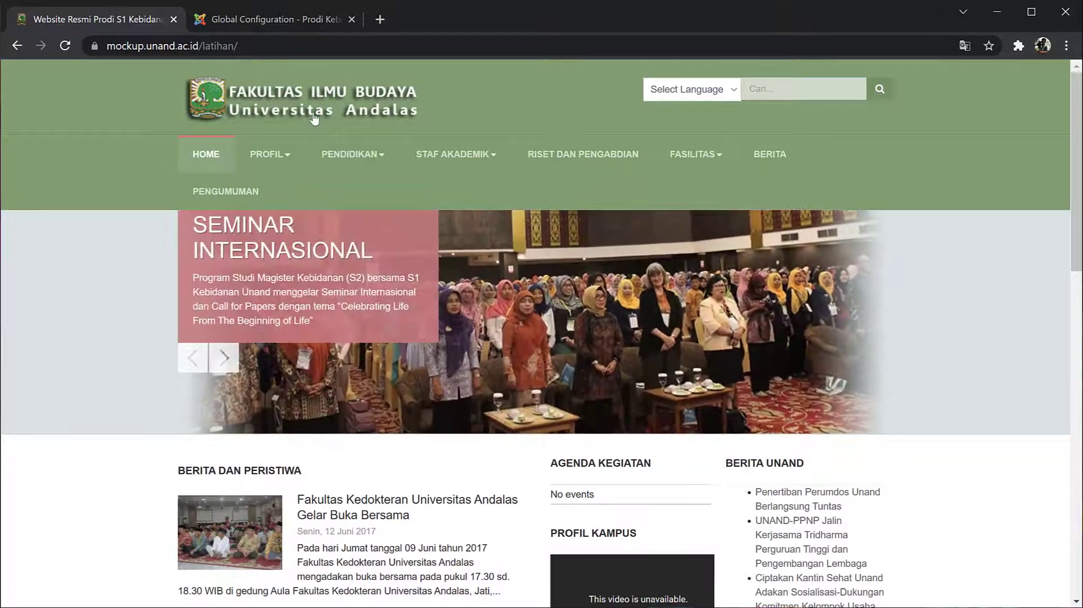
{"action": "left_click", "coordinate": [266, 19]}
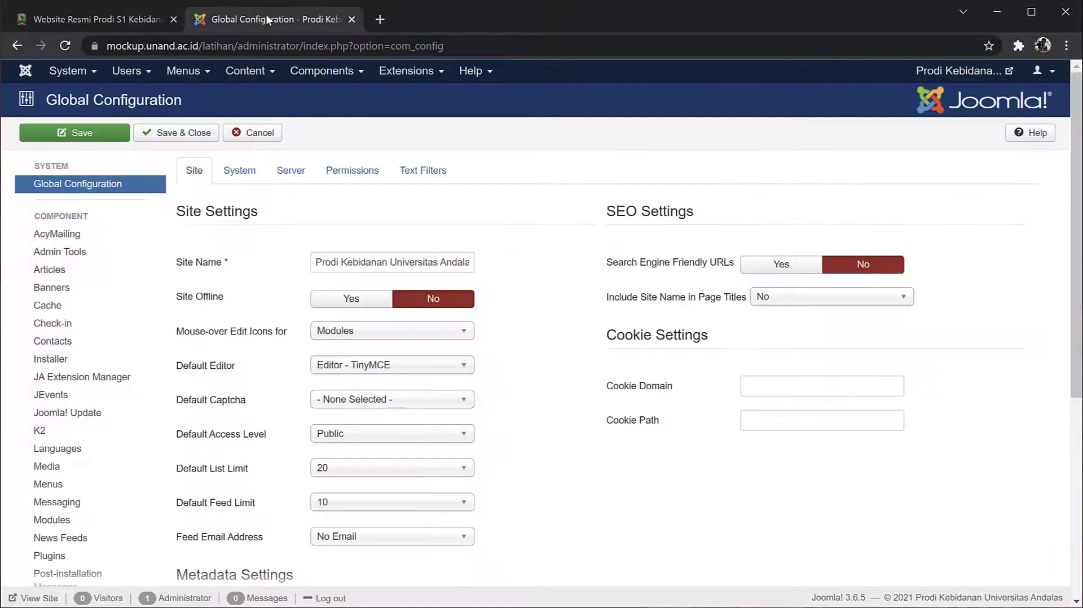
{"action": "left_click", "coordinate": [260, 134]}
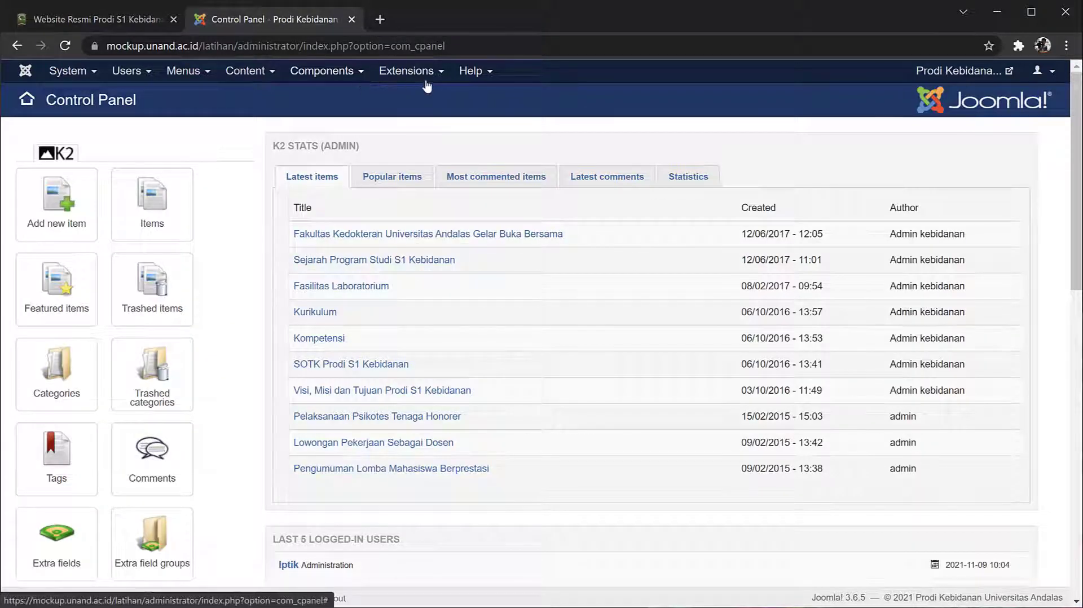
Open the site template style JA_University_t3 - Home for editing.
{"action": "left_click", "coordinate": [407, 71]}
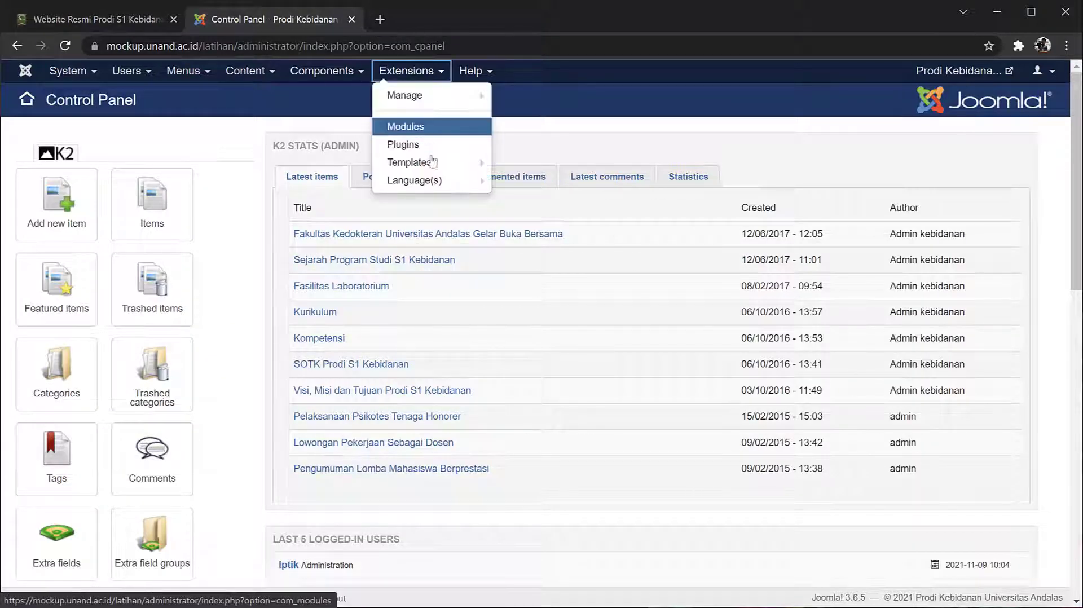
{"action": "mouse_move", "coordinate": [434, 165]}
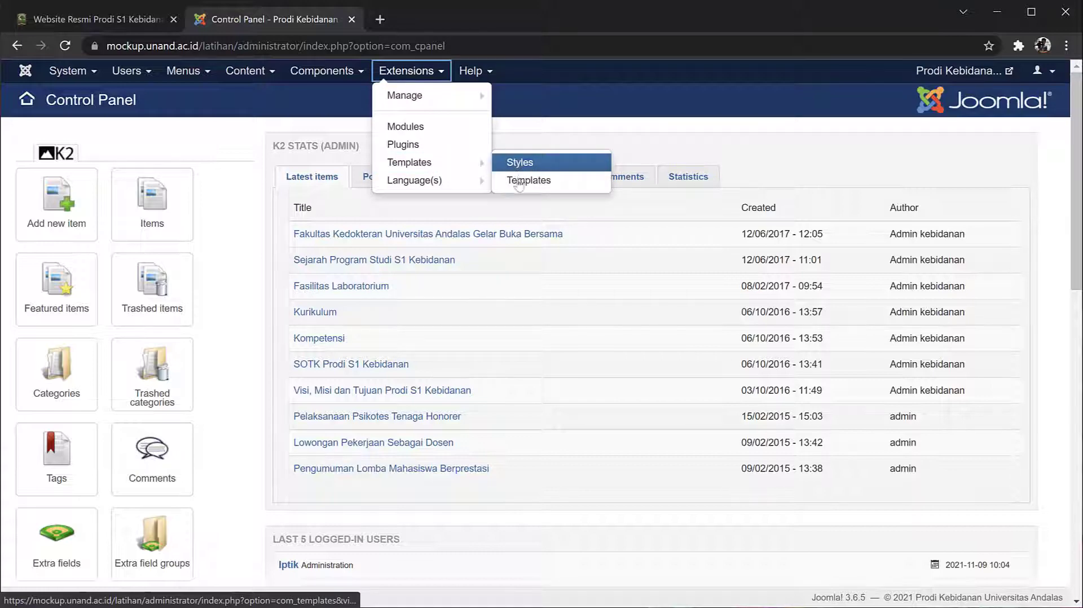
{"action": "left_click", "coordinate": [520, 163]}
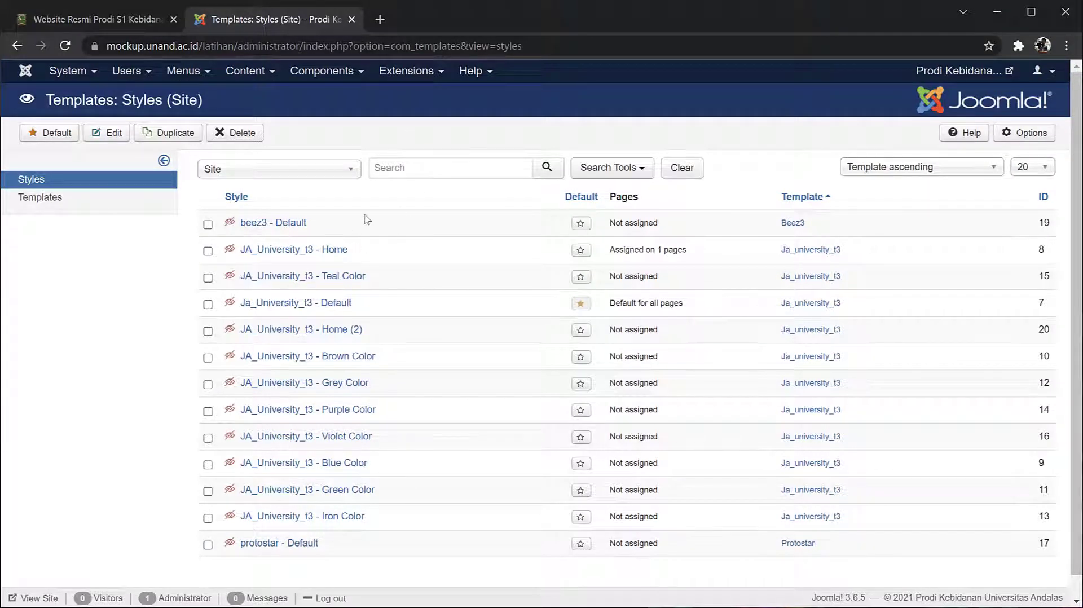
{"action": "left_click", "coordinate": [319, 251]}
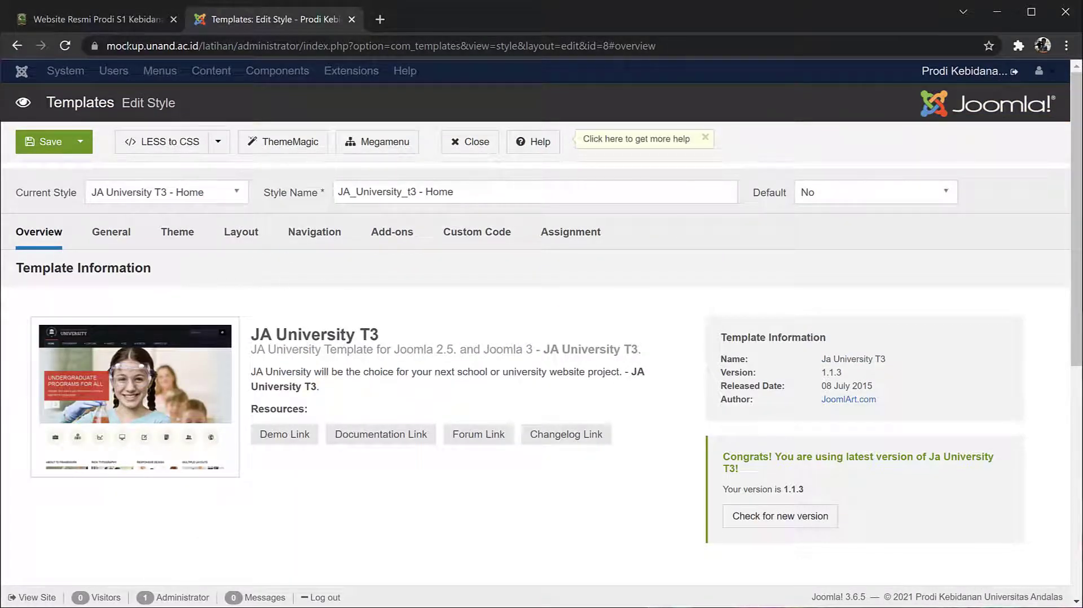
Examine the public homepage's structure, from the header, menu and slideshow through the news and sidebar modules to the footer.
{"action": "left_click", "coordinate": [117, 19]}
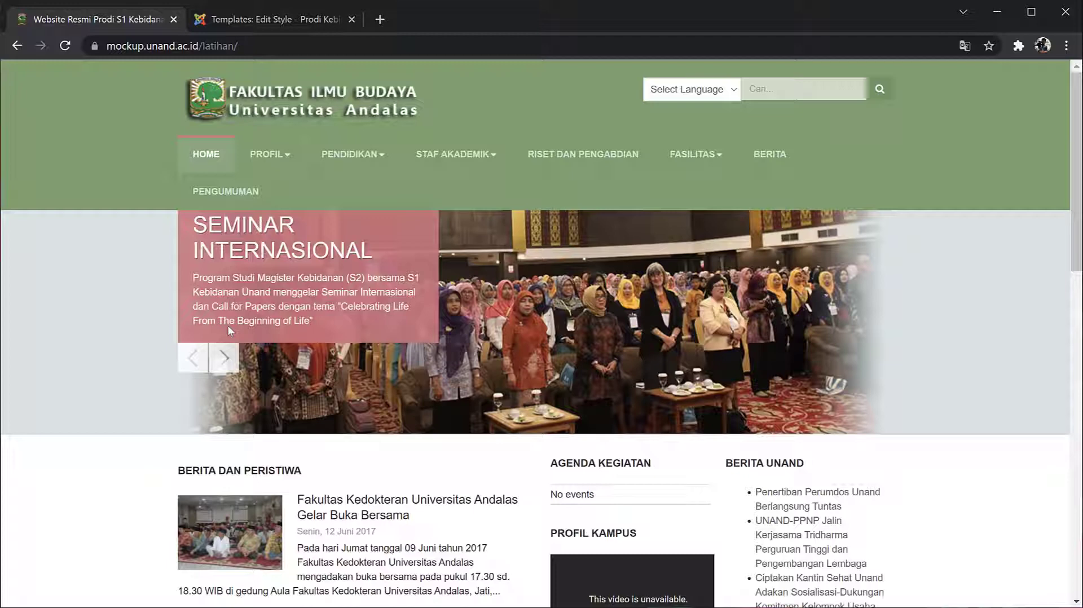
{"action": "scroll", "coordinate": [311, 269], "scroll_direction": "down", "scroll_amount": 1}
{"action": "scroll", "coordinate": [312, 269], "scroll_direction": "up", "scroll_amount": 1}
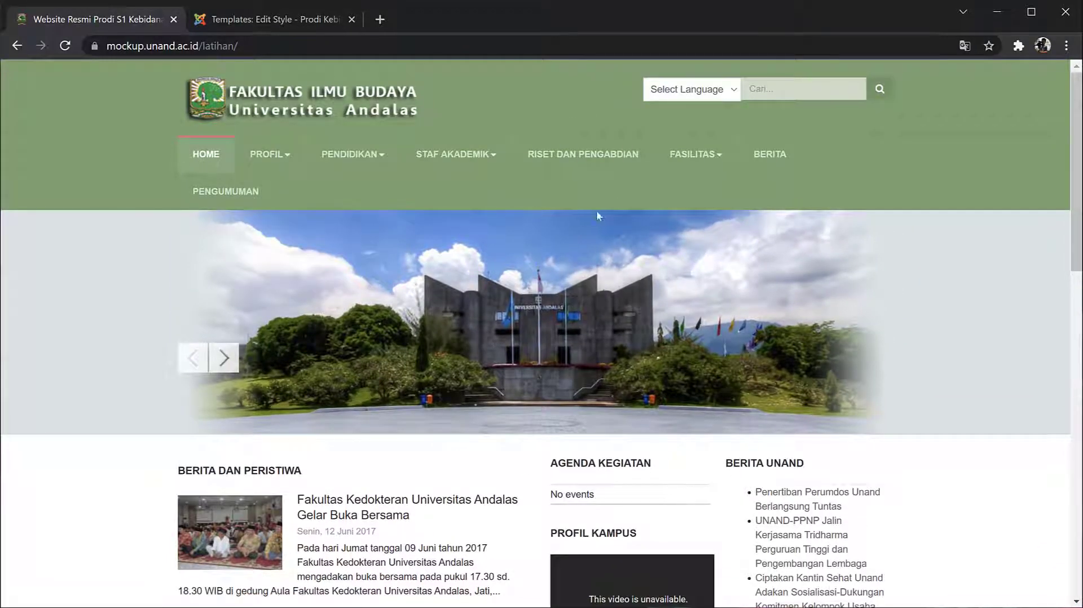
{"action": "scroll", "coordinate": [515, 225], "scroll_direction": "down", "scroll_amount": 2}
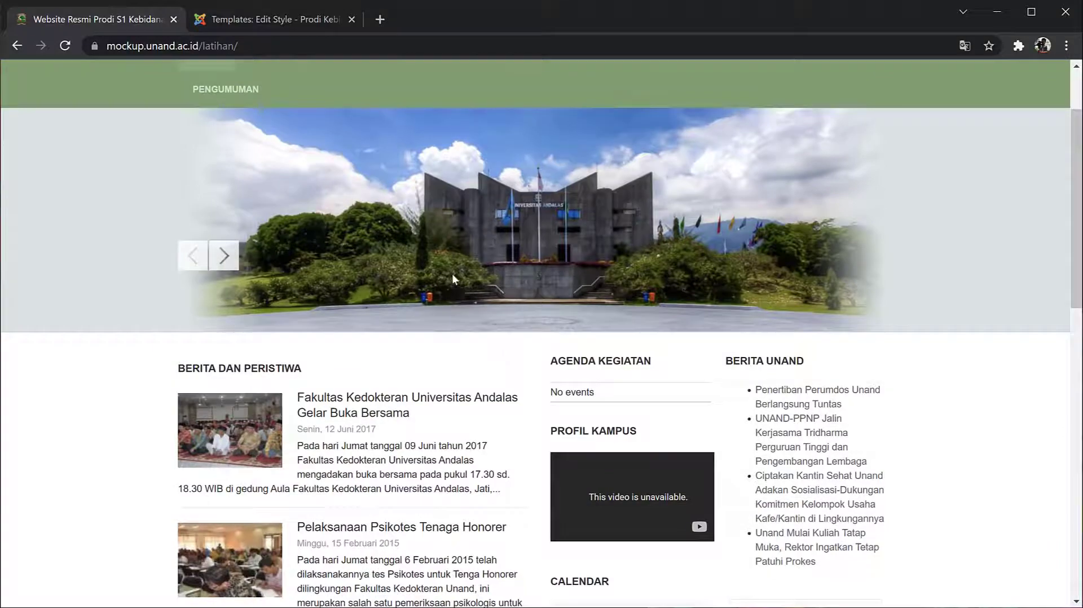
{"action": "scroll", "coordinate": [455, 276], "scroll_direction": "down", "scroll_amount": 2}
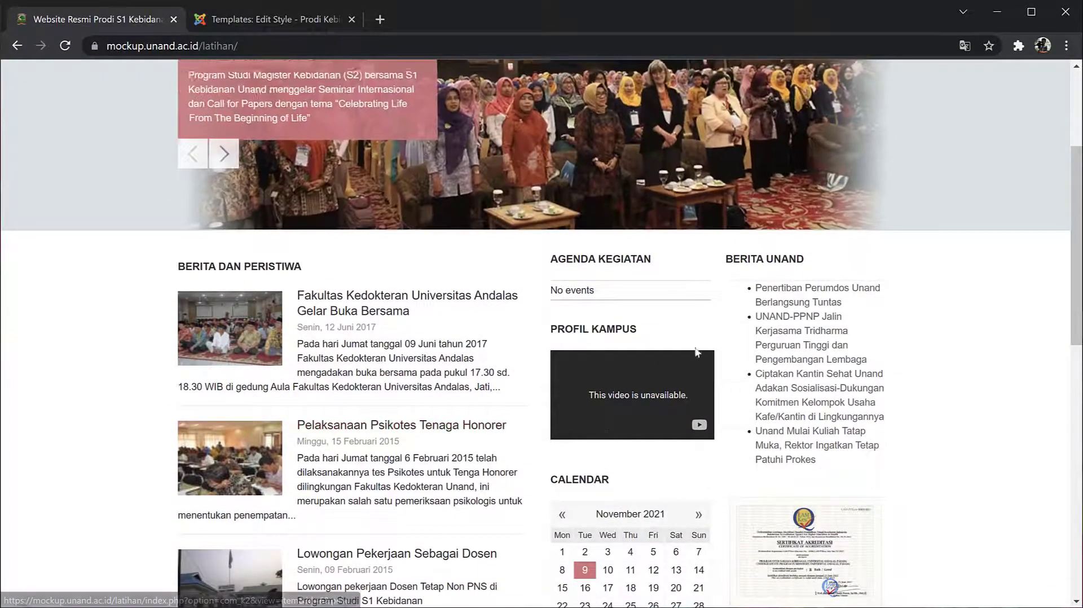
{"action": "scroll", "coordinate": [721, 432], "scroll_direction": "down", "scroll_amount": 8}
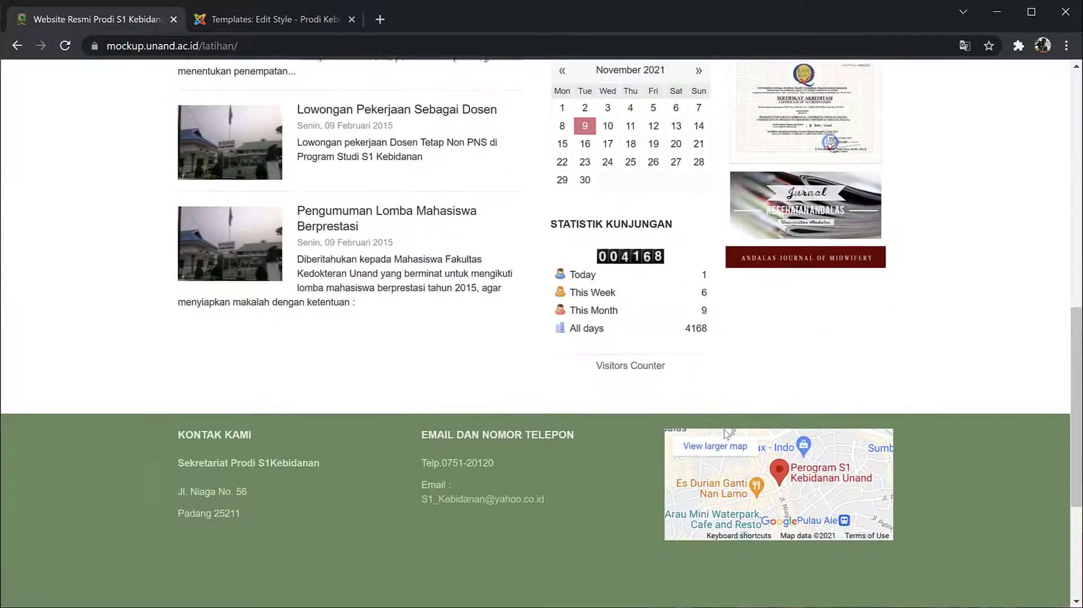
{"action": "scroll", "coordinate": [486, 522], "scroll_direction": "down", "scroll_amount": 4}
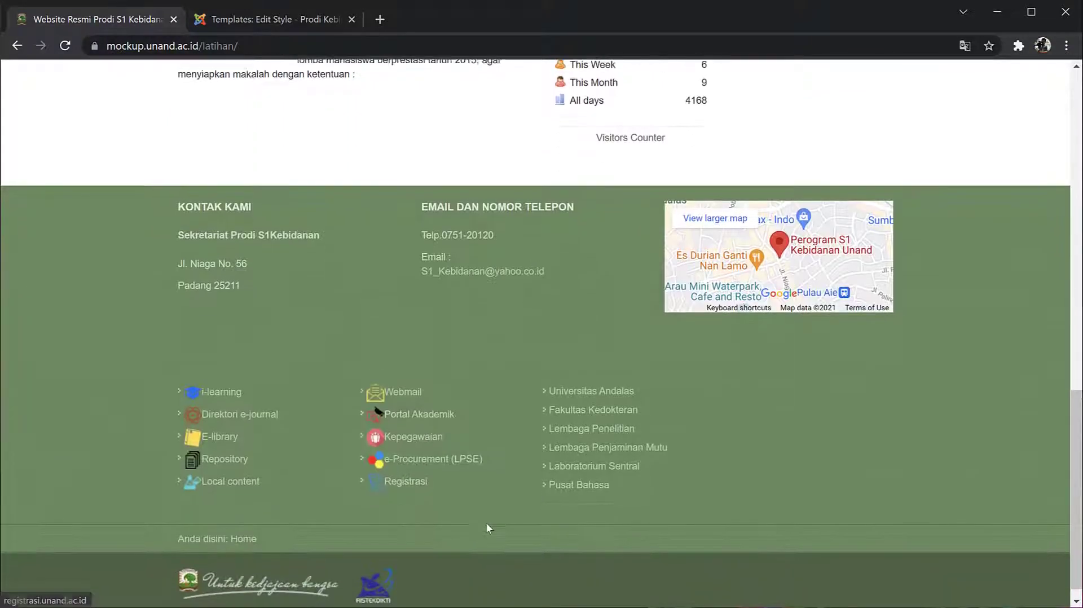
{"action": "scroll", "coordinate": [486, 522], "scroll_direction": "up", "scroll_amount": 6}
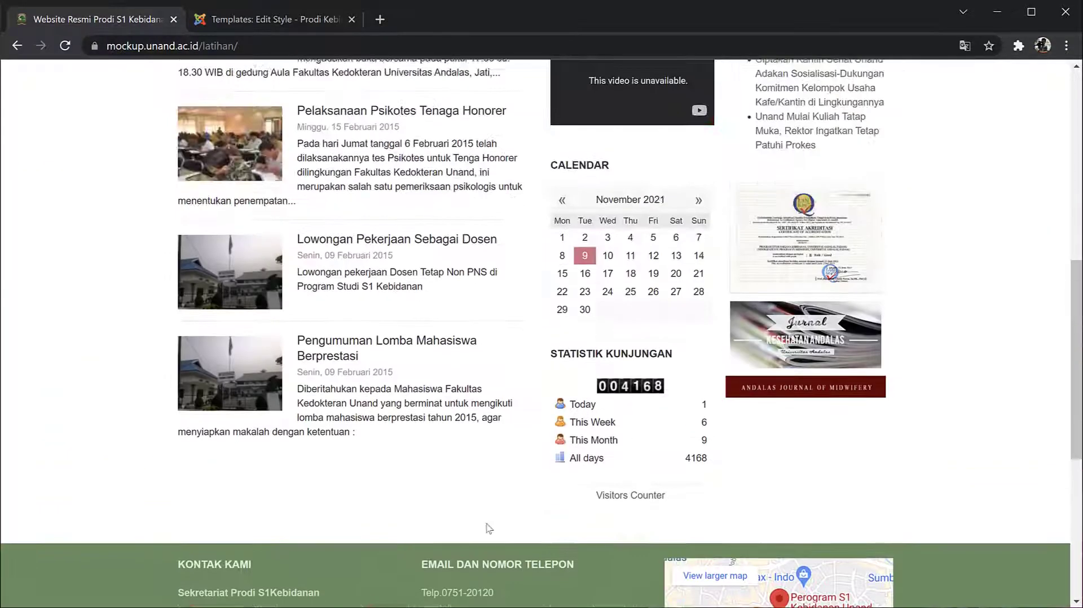
{"action": "scroll", "coordinate": [488, 527], "scroll_direction": "up", "scroll_amount": 8}
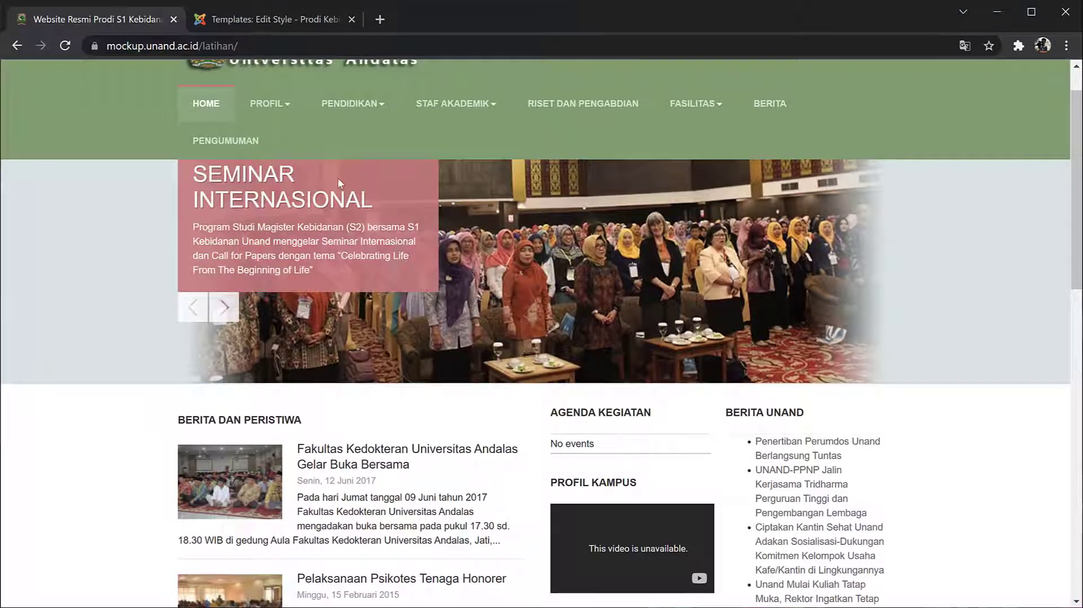
{"action": "scroll", "coordinate": [338, 180], "scroll_direction": "up", "scroll_amount": 1}
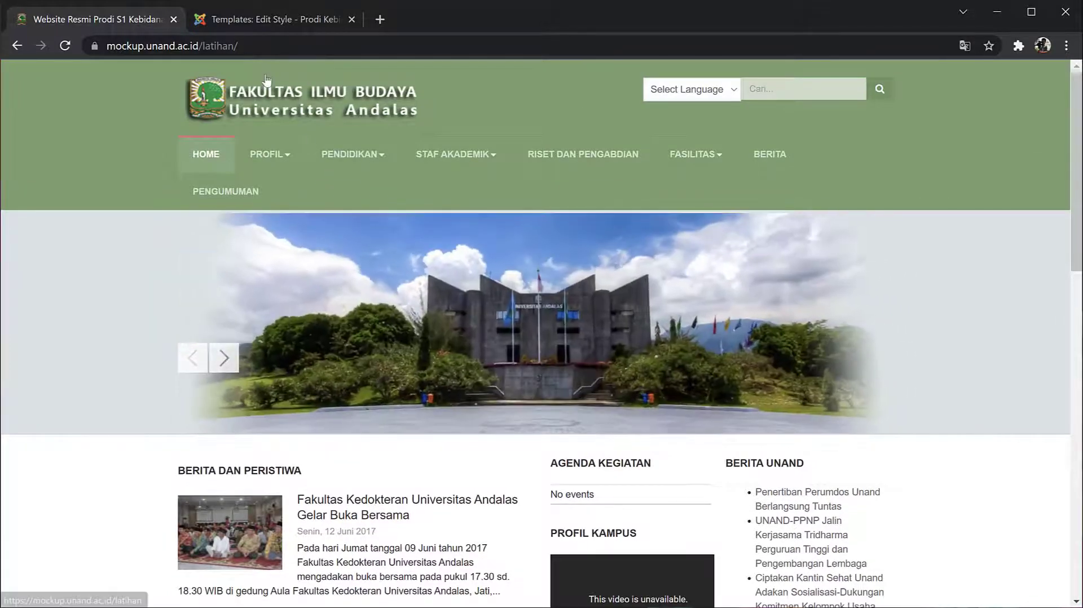
Check the Theme settings of the JA_University_t3 - Home style and open its Layout configuration.
{"action": "left_click", "coordinate": [241, 22]}
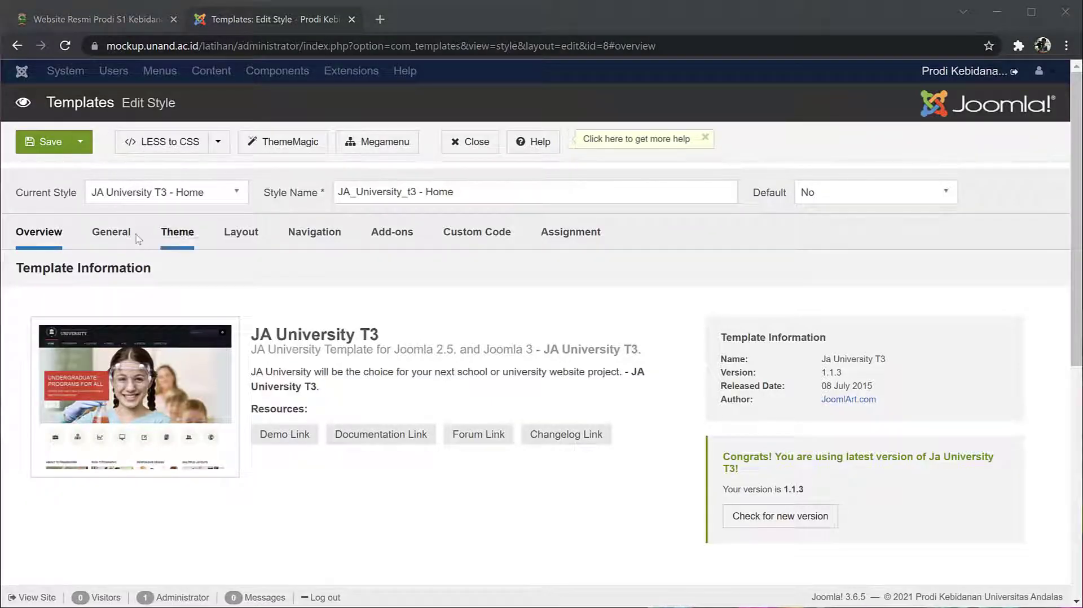
{"action": "left_click", "coordinate": [178, 233]}
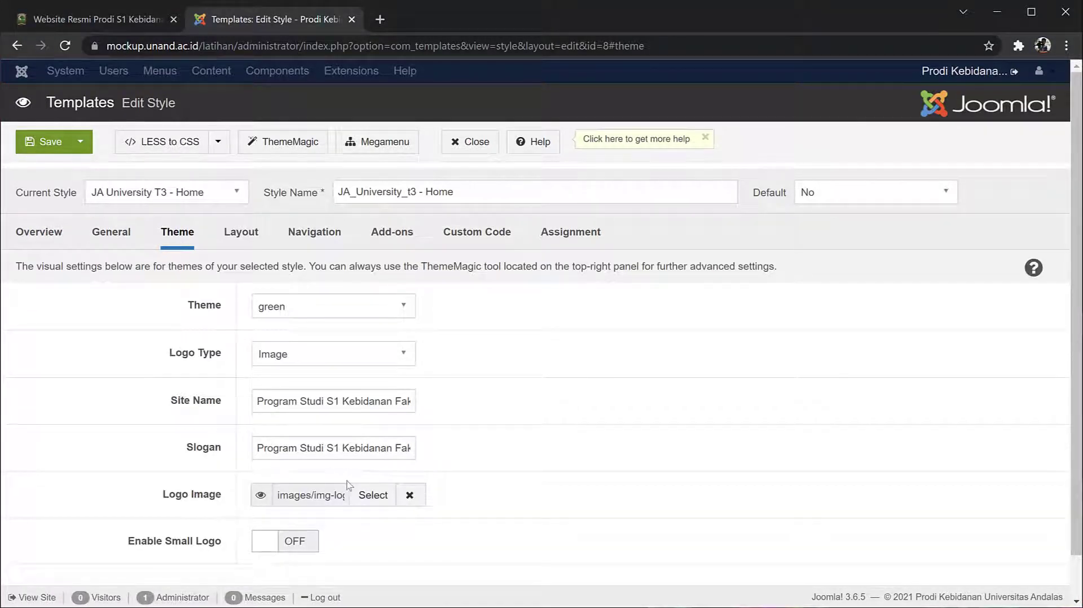
{"action": "left_click", "coordinate": [247, 239]}
Examine the module positions in the home layout, from head-search and mainmenu through the numbered positions and sidebars to footer.
{"action": "scroll", "coordinate": [418, 384], "scroll_direction": "down", "scroll_amount": 5}
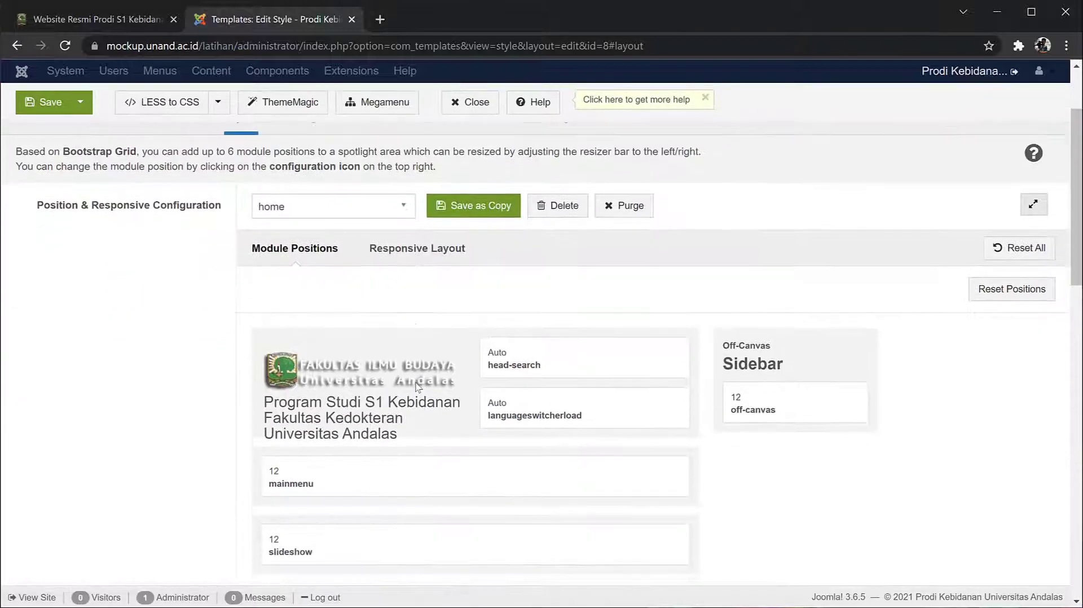
{"action": "scroll", "coordinate": [418, 387], "scroll_direction": "down", "scroll_amount": 4}
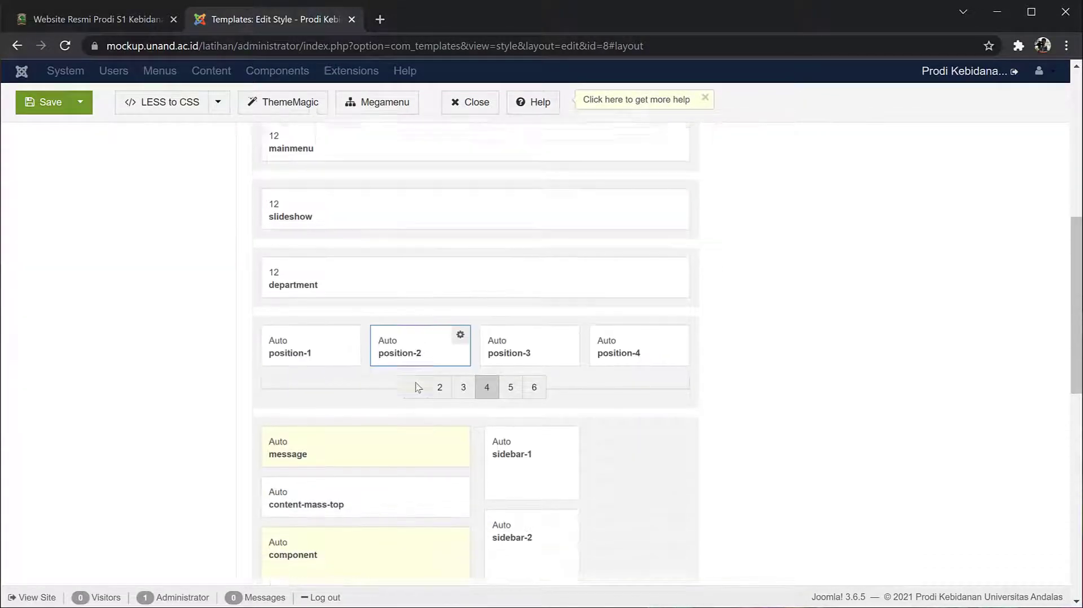
{"action": "scroll", "coordinate": [418, 387], "scroll_direction": "up", "scroll_amount": 2}
{"action": "scroll", "coordinate": [418, 387], "scroll_direction": "up", "scroll_amount": 2}
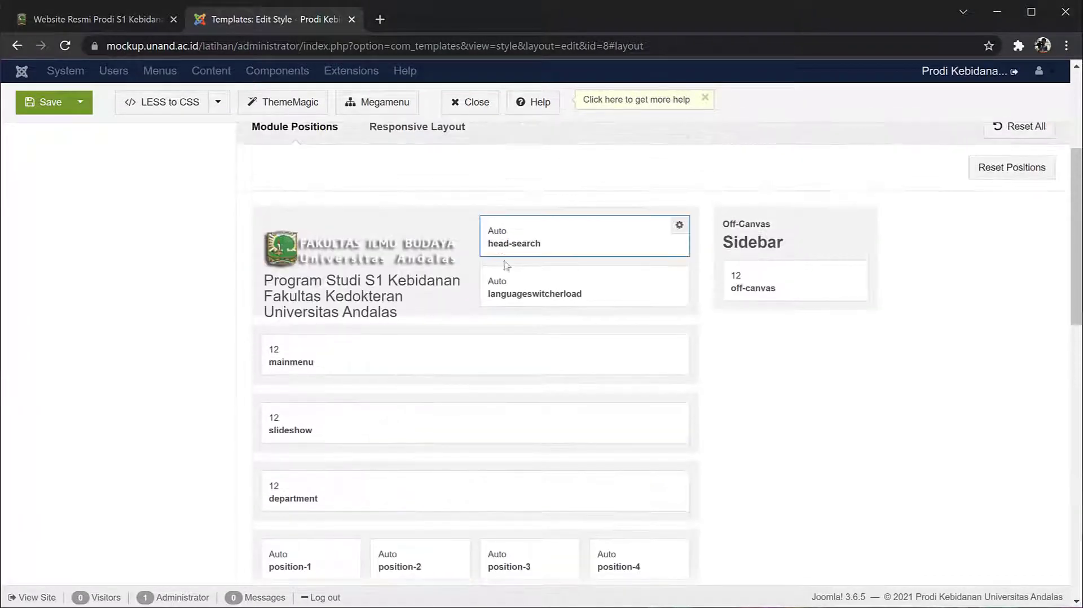
{"action": "scroll", "coordinate": [375, 445], "scroll_direction": "down", "scroll_amount": 3}
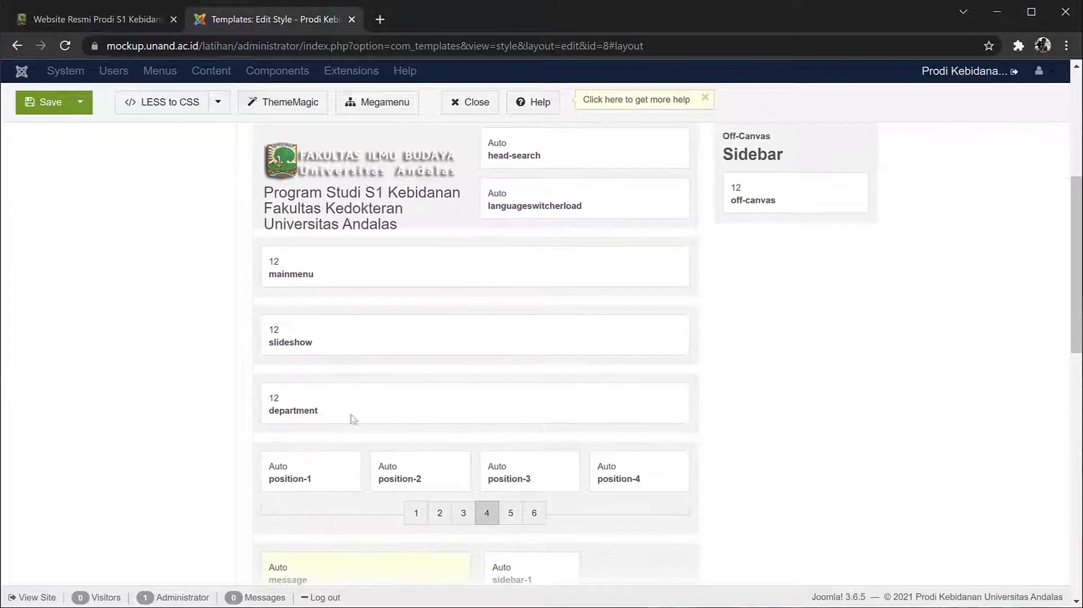
{"action": "scroll", "coordinate": [335, 423], "scroll_direction": "down", "scroll_amount": 1}
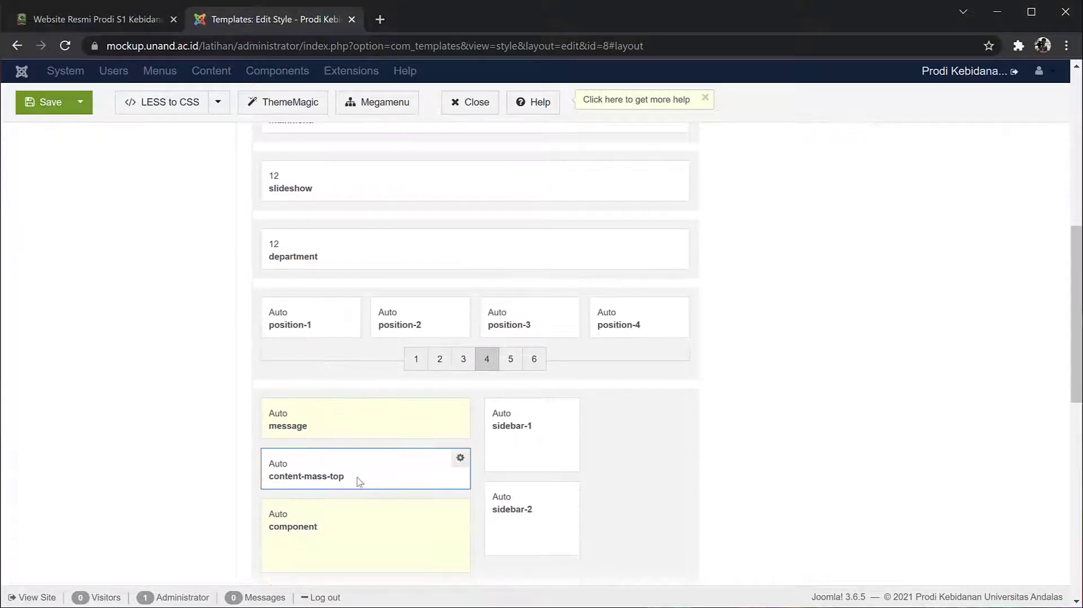
{"action": "scroll", "coordinate": [358, 482], "scroll_direction": "down", "scroll_amount": 3}
{"action": "scroll", "coordinate": [357, 482], "scroll_direction": "down", "scroll_amount": 1}
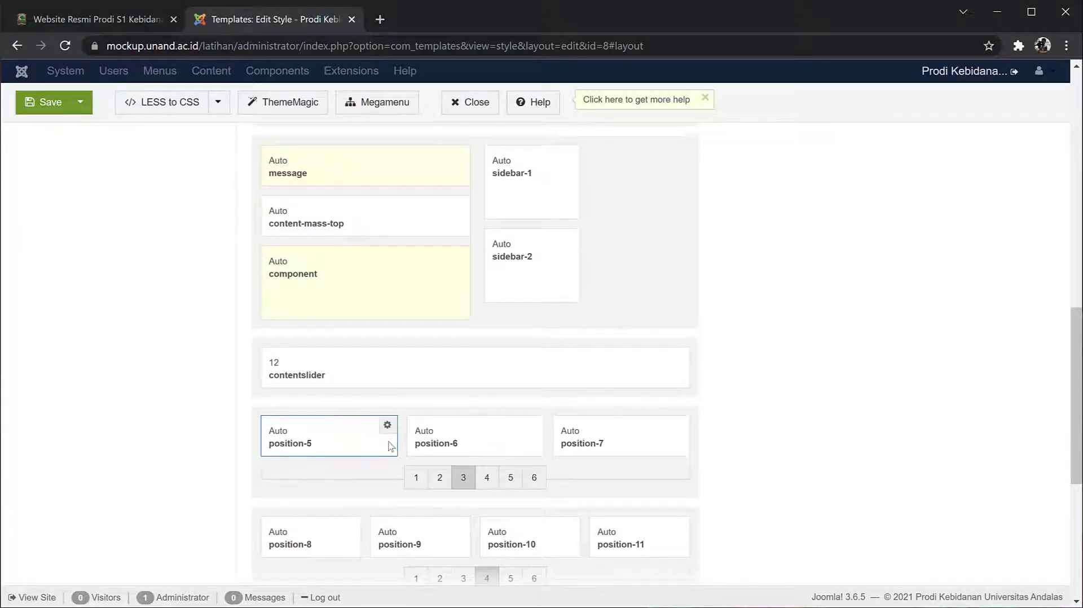
{"action": "scroll", "coordinate": [386, 445], "scroll_direction": "down", "scroll_amount": 2}
{"action": "scroll", "coordinate": [388, 447], "scroll_direction": "down", "scroll_amount": 2}
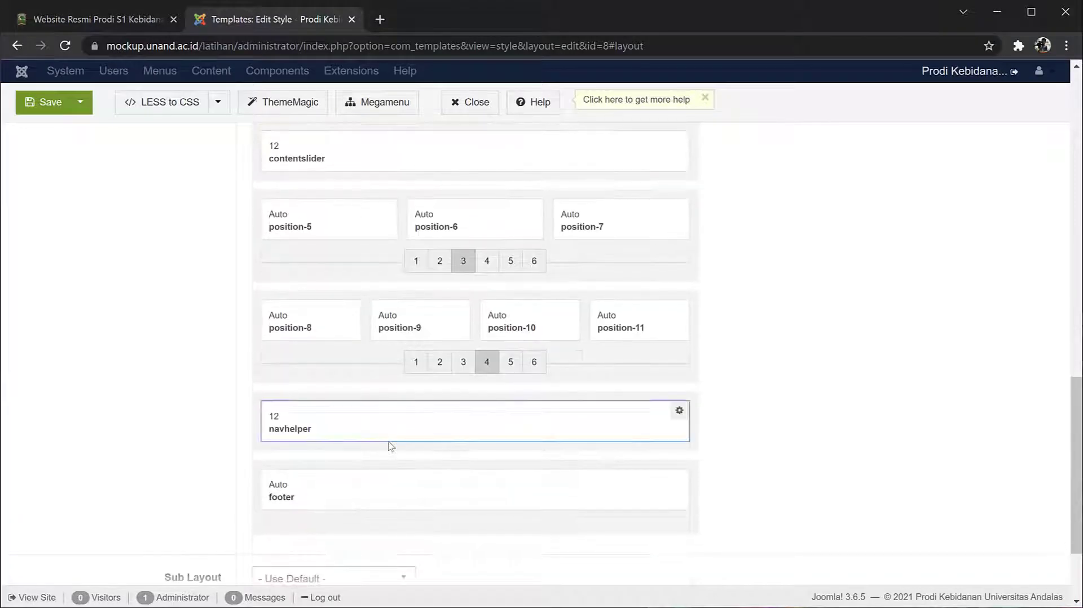
{"action": "scroll", "coordinate": [388, 446], "scroll_direction": "up", "scroll_amount": 3}
{"action": "scroll", "coordinate": [390, 447], "scroll_direction": "up", "scroll_amount": 7}
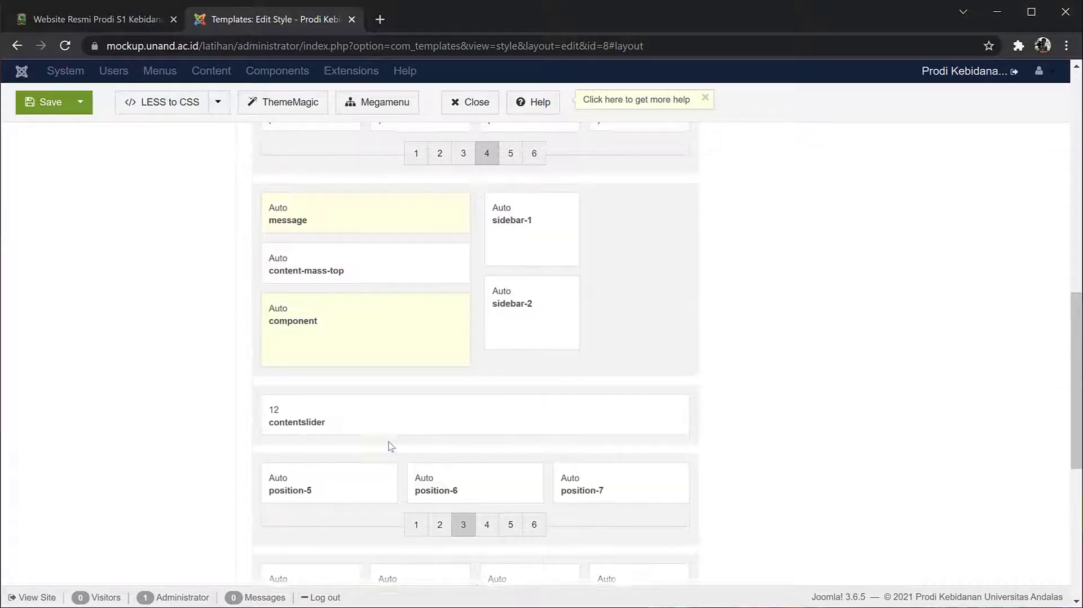
{"action": "scroll", "coordinate": [389, 447], "scroll_direction": "up", "scroll_amount": 1}
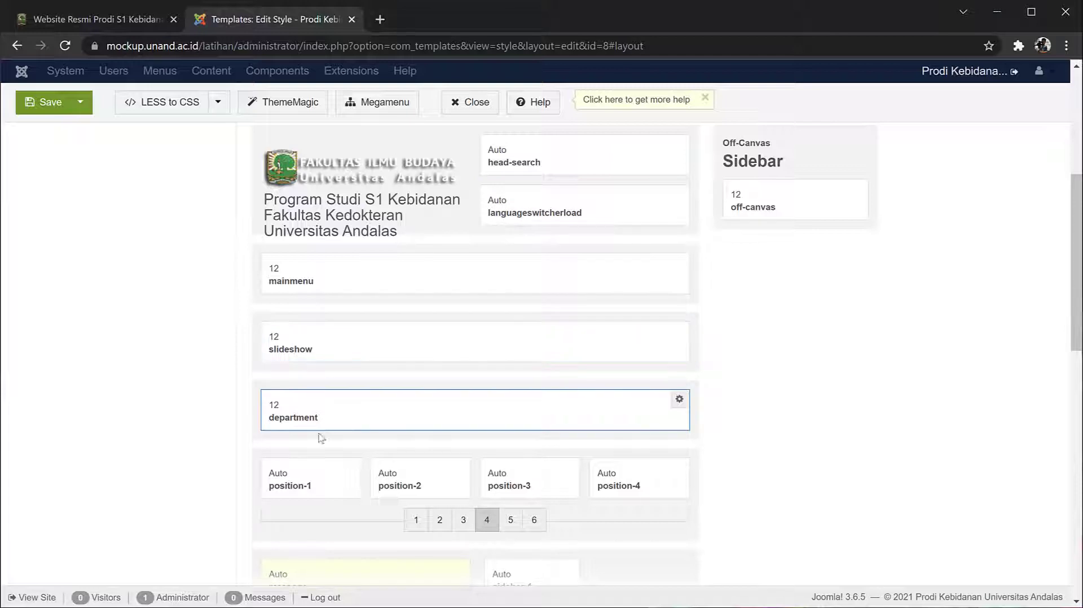
{"action": "scroll", "coordinate": [295, 493], "scroll_direction": "down", "scroll_amount": 1}
{"action": "scroll", "coordinate": [356, 380], "scroll_direction": "up", "scroll_amount": 1}
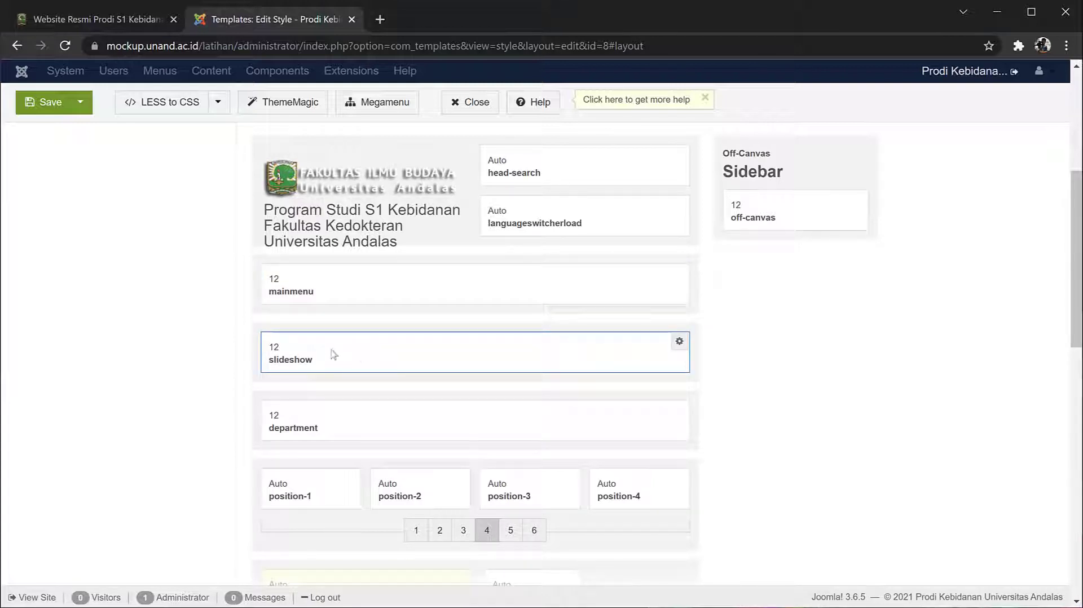
{"action": "scroll", "coordinate": [409, 372], "scroll_direction": "down", "scroll_amount": 2}
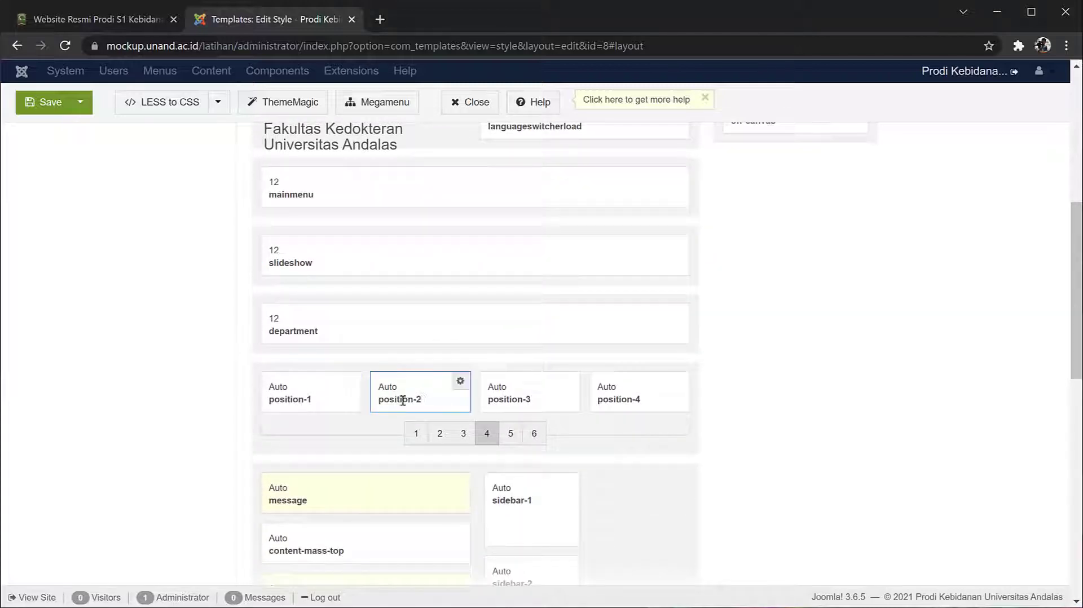
Compare the area below the slideshow on the public homepage with the department and position-1 to position-4 rows in the layout.
{"action": "left_click", "coordinate": [128, 19]}
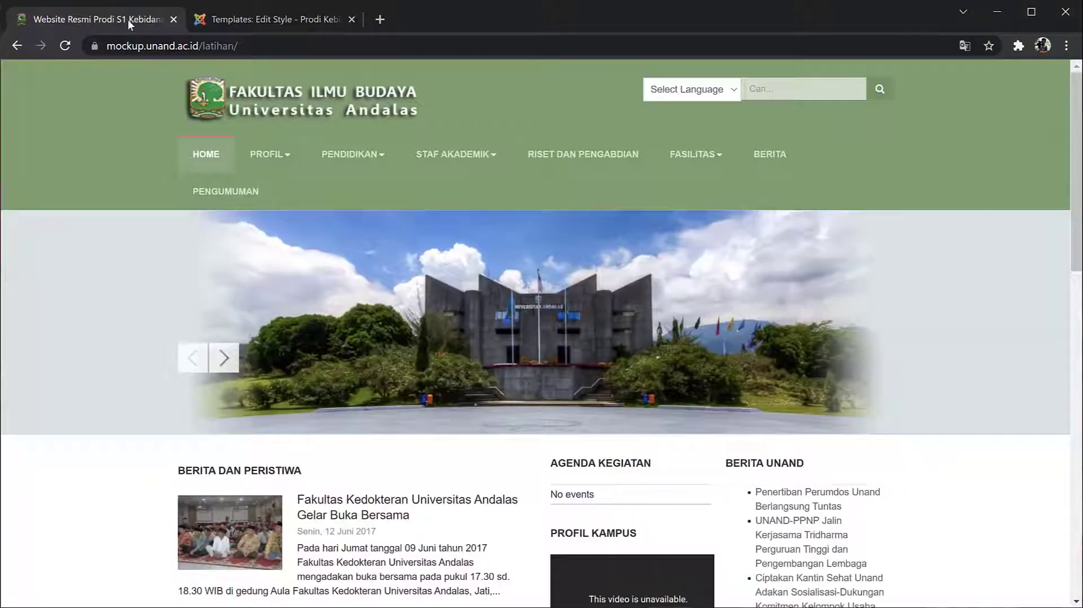
{"action": "scroll", "coordinate": [377, 462], "scroll_direction": "down", "scroll_amount": 1}
{"action": "scroll", "coordinate": [378, 462], "scroll_direction": "down", "scroll_amount": 1}
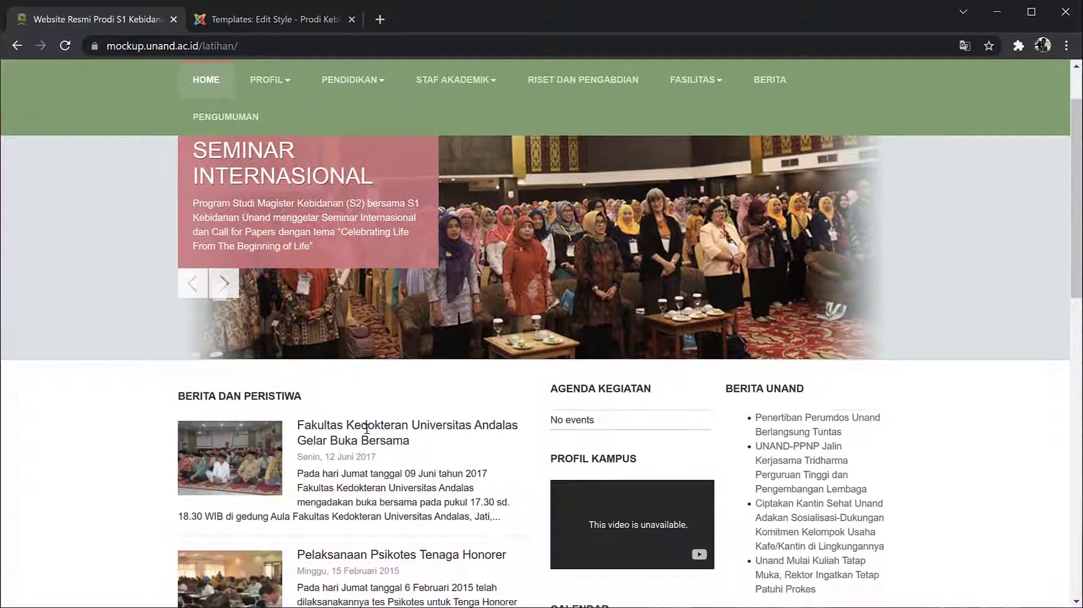
{"action": "left_click", "coordinate": [255, 19]}
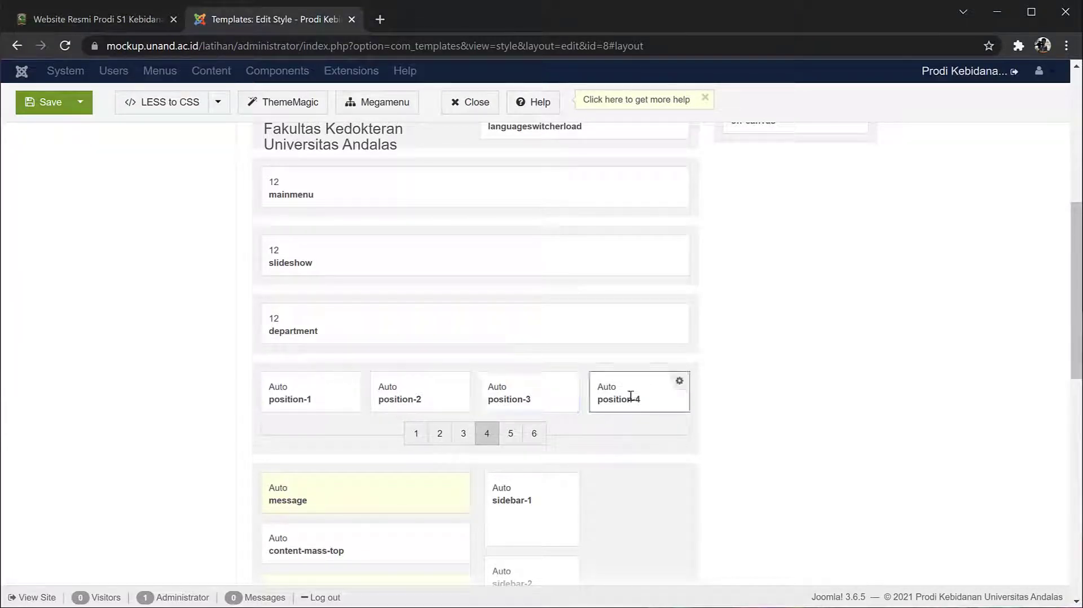
Recheck the space directly beneath the homepage slideshow against the layout's department and position-1 to position-4 slots.
{"action": "left_click", "coordinate": [122, 19]}
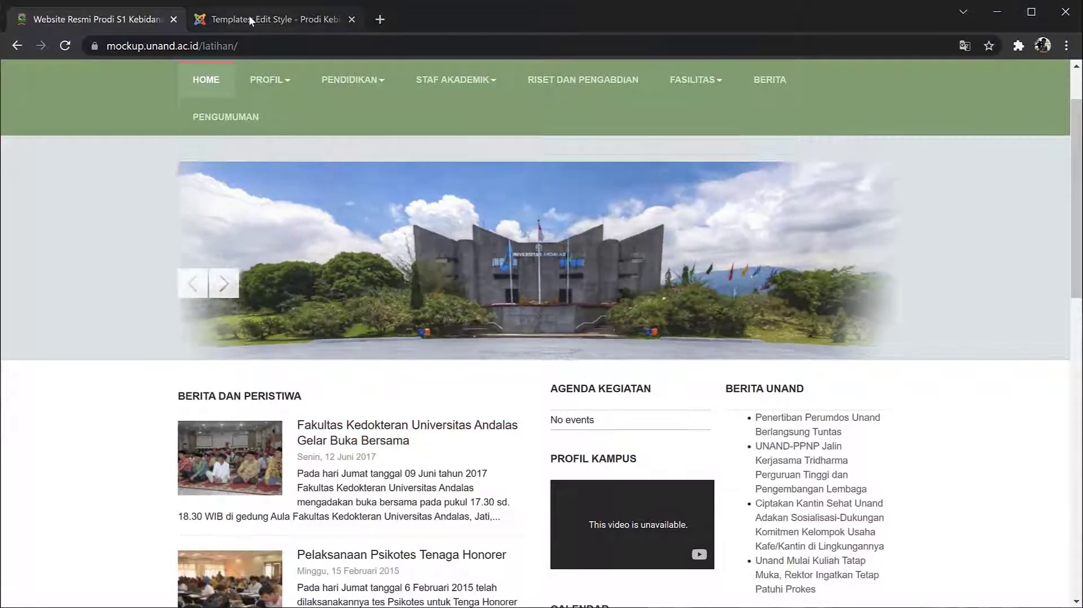
{"action": "left_click", "coordinate": [248, 17]}
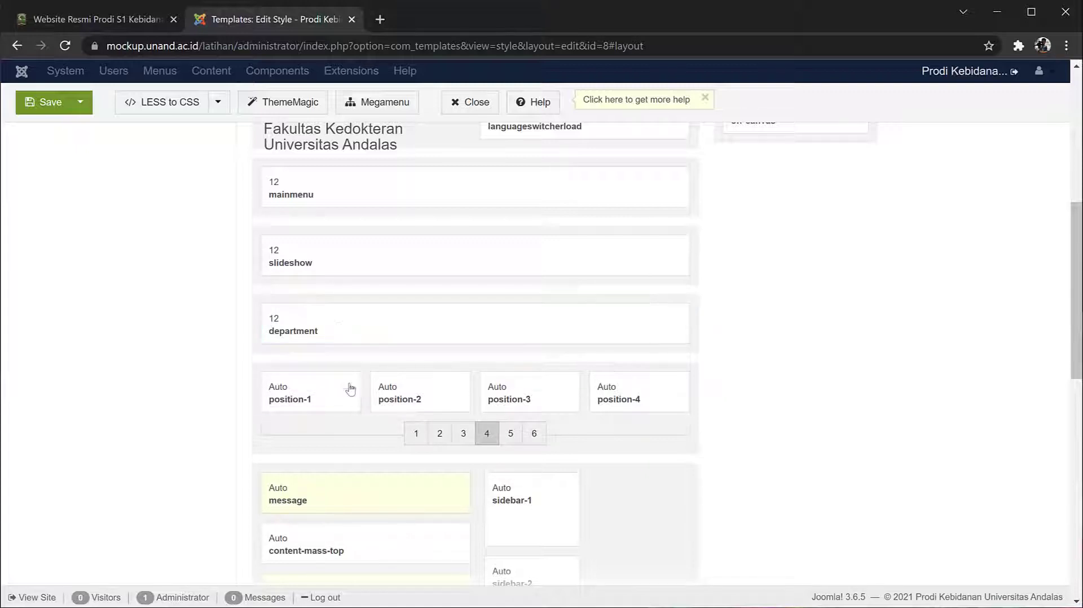
{"action": "left_click", "coordinate": [119, 16]}
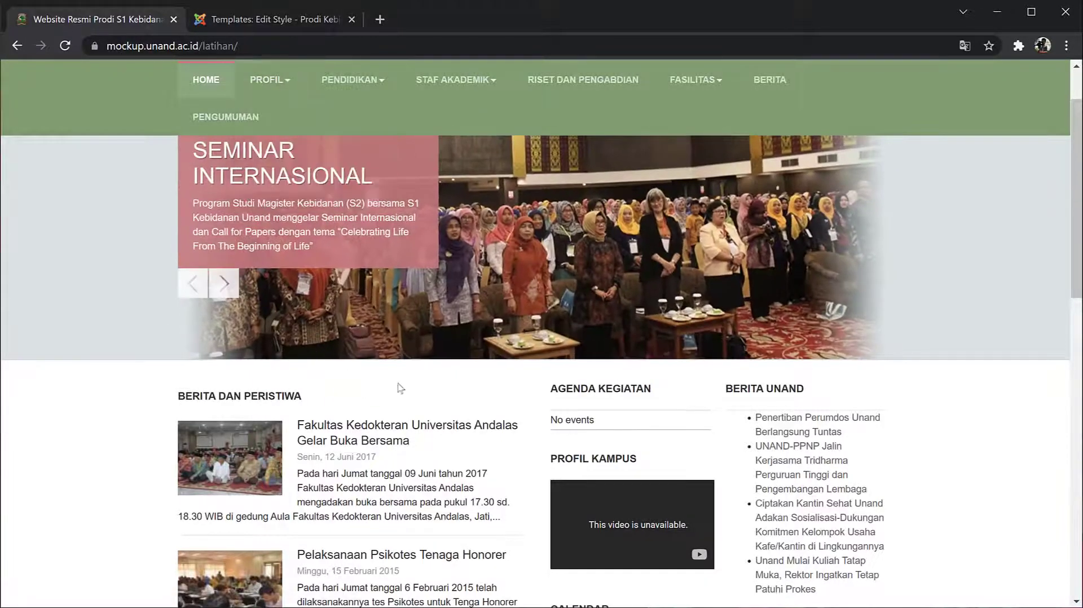
{"action": "left_click", "coordinate": [252, 20]}
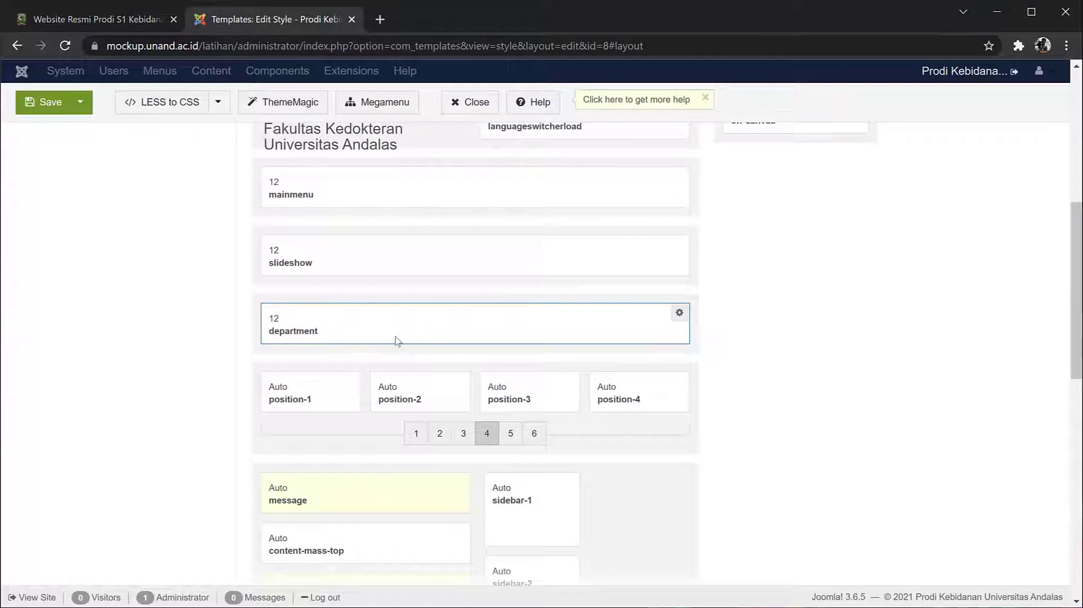
Compare the homepage's Berita dan Peristiwa news and sidebar columns with the content-mass-top, component, sidebar-1 and sidebar-2 layout positions.
{"action": "scroll", "coordinate": [395, 341], "scroll_direction": "down", "scroll_amount": 2}
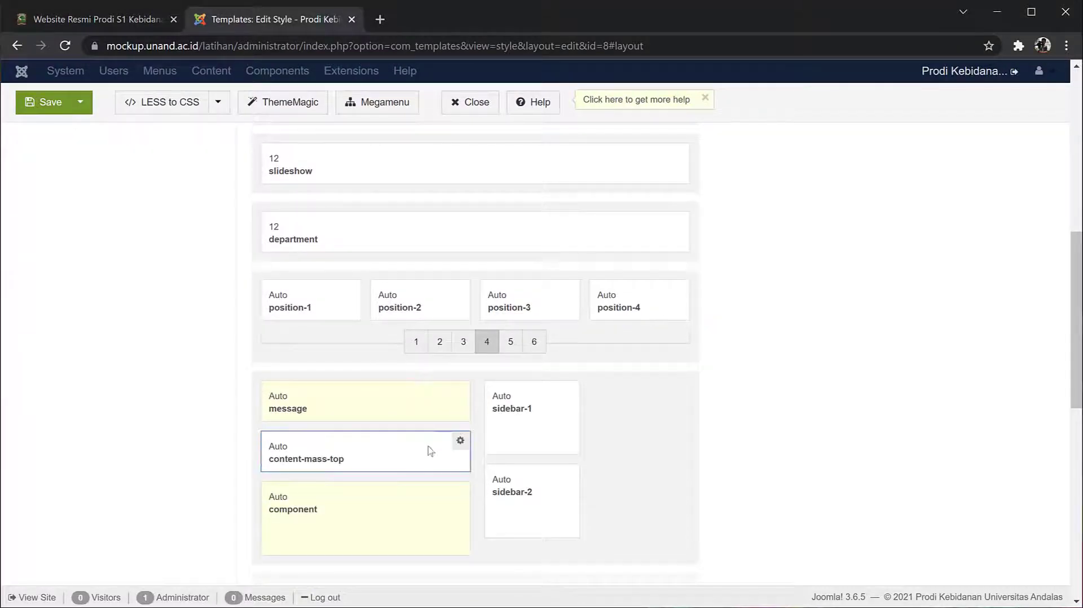
{"action": "scroll", "coordinate": [428, 449], "scroll_direction": "down", "scroll_amount": 2}
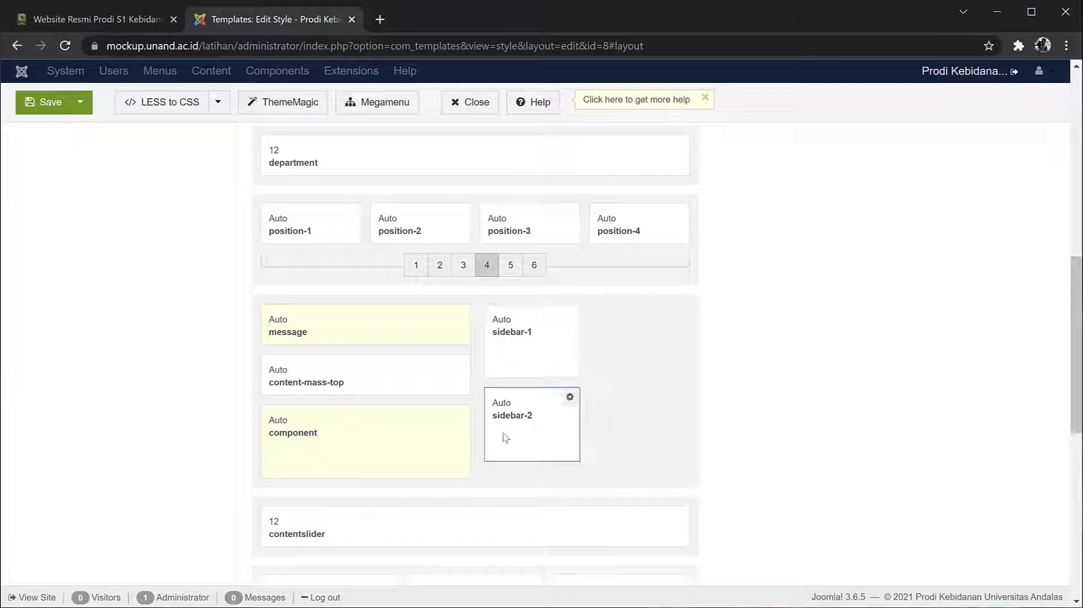
{"action": "scroll", "coordinate": [518, 410], "scroll_direction": "down", "scroll_amount": 2}
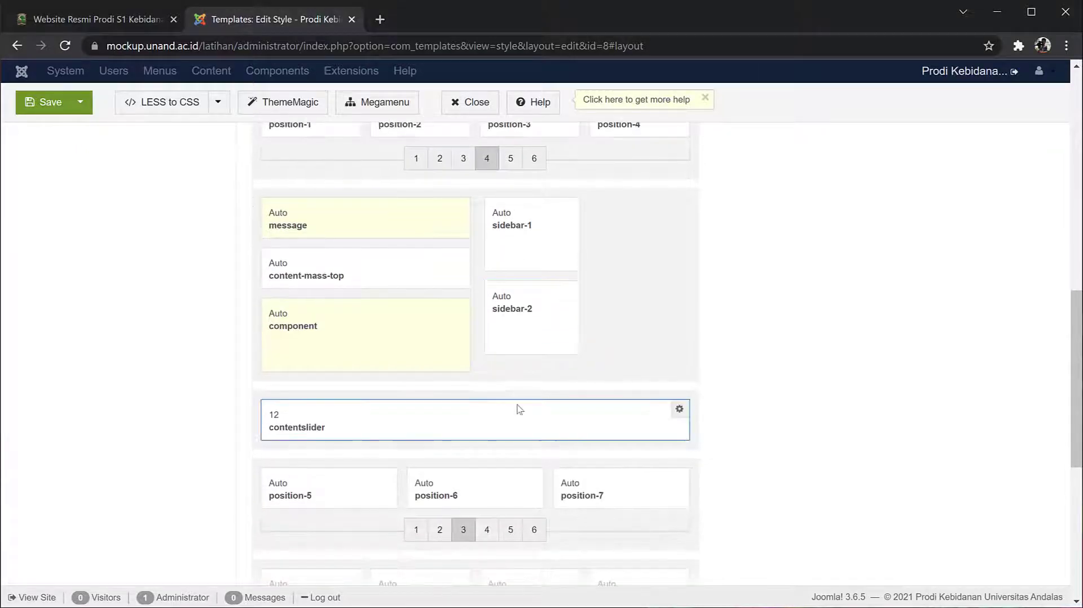
{"action": "left_click", "coordinate": [127, 19]}
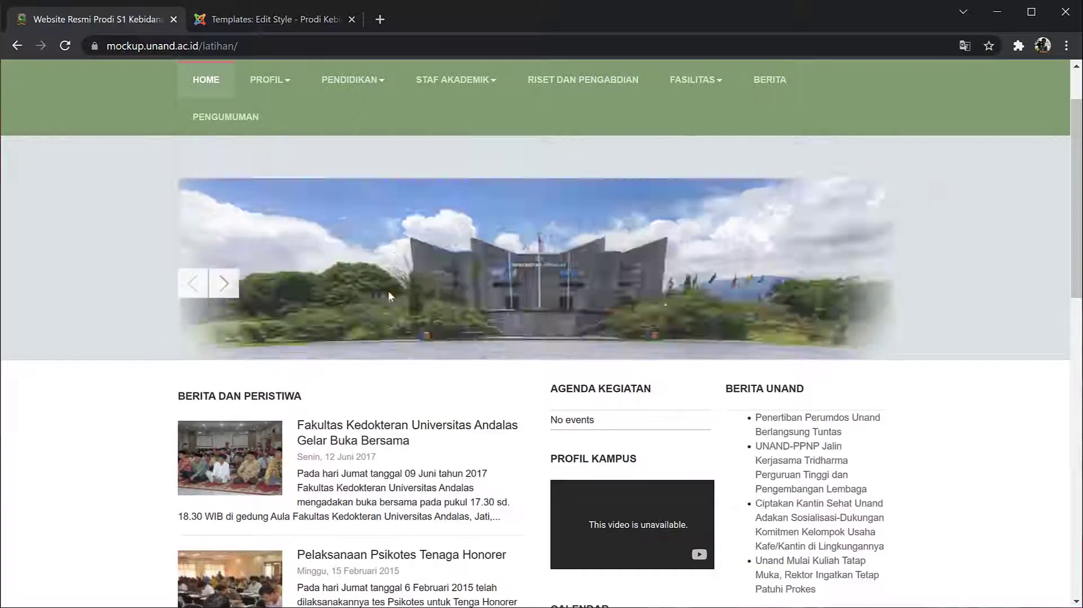
{"action": "scroll", "coordinate": [388, 292], "scroll_direction": "down", "scroll_amount": 2}
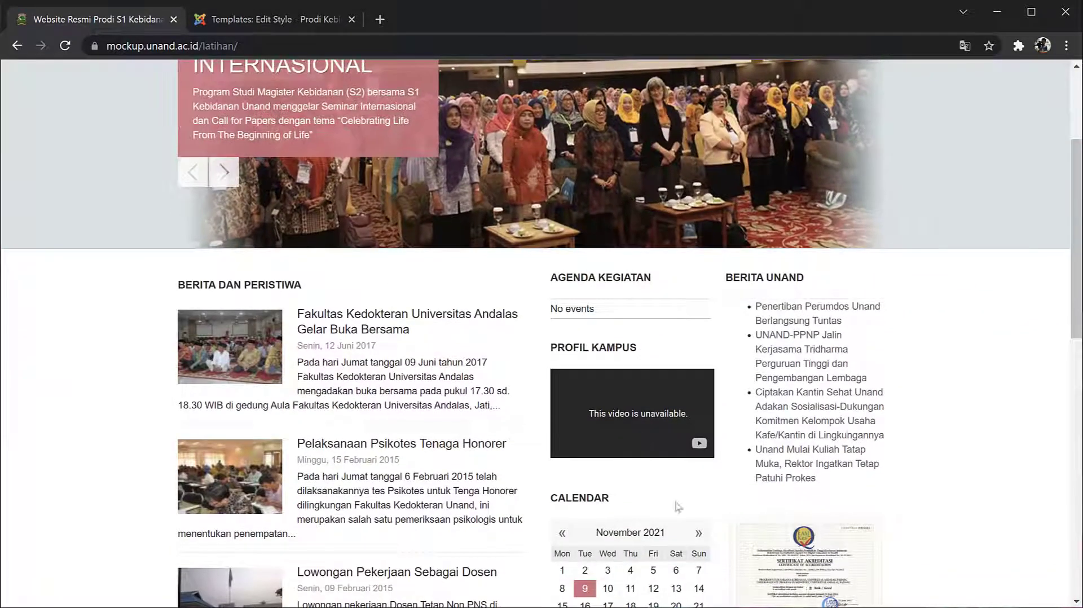
{"action": "left_click", "coordinate": [306, 19]}
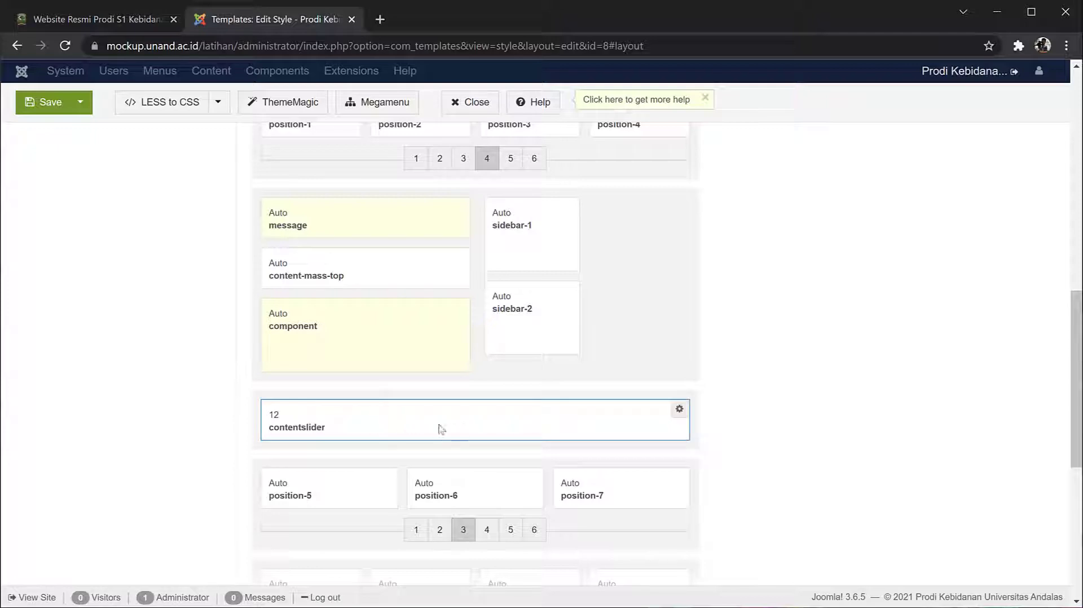
Compare the homepage's contact, map and link blocks near the footer with layout positions position-5 to position-7 and position-8 to position-11.
{"action": "left_click", "coordinate": [121, 25]}
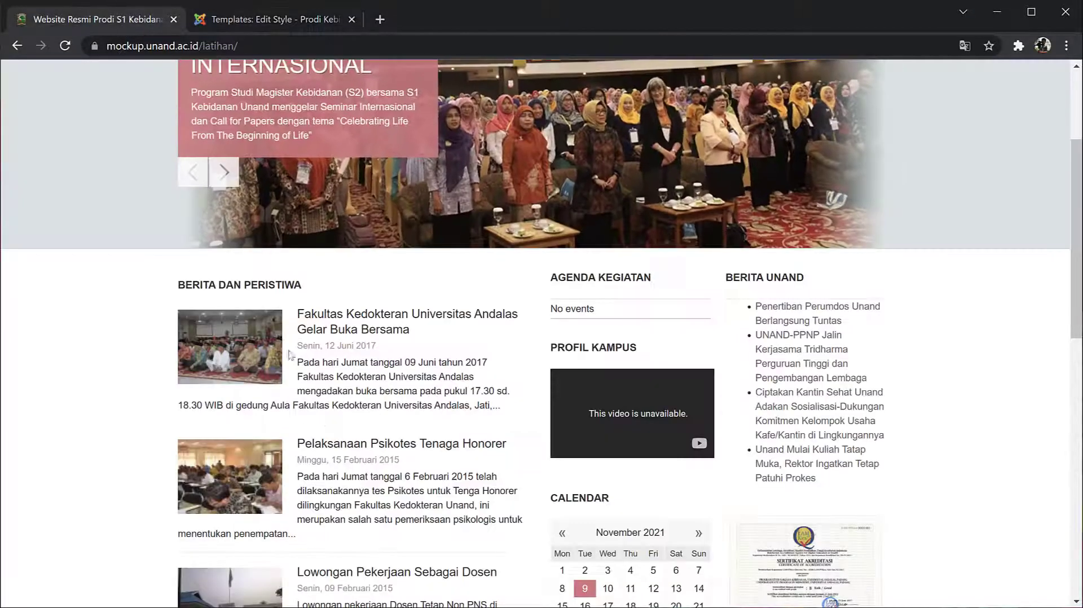
{"action": "scroll", "coordinate": [301, 374], "scroll_direction": "down", "scroll_amount": 5}
{"action": "scroll", "coordinate": [300, 374], "scroll_direction": "down", "scroll_amount": 1}
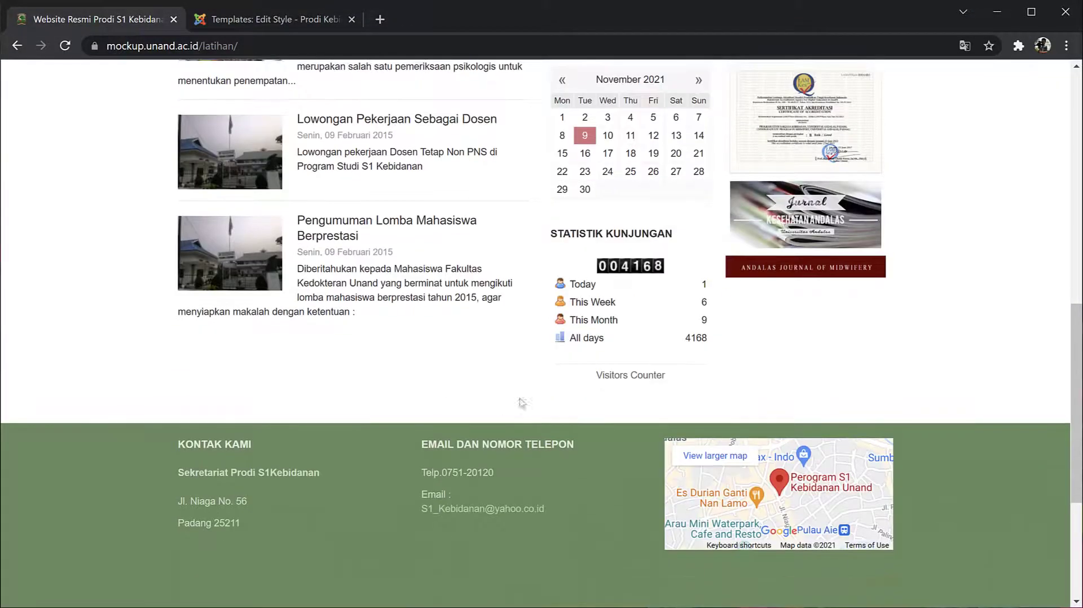
{"action": "left_click", "coordinate": [277, 22]}
{"action": "left_click", "coordinate": [309, 393]}
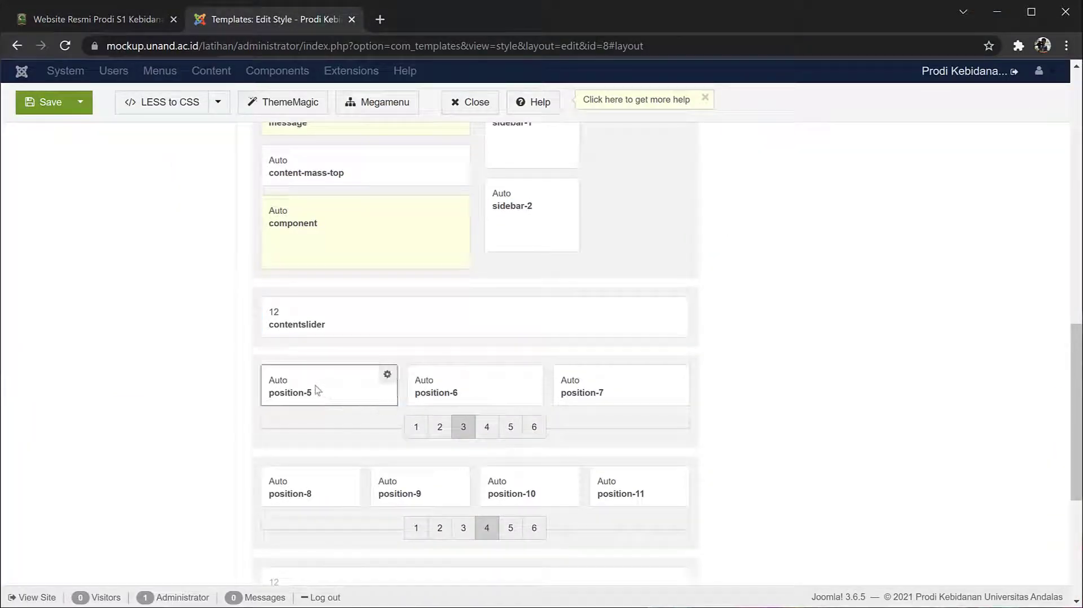
{"action": "left_click", "coordinate": [446, 403]}
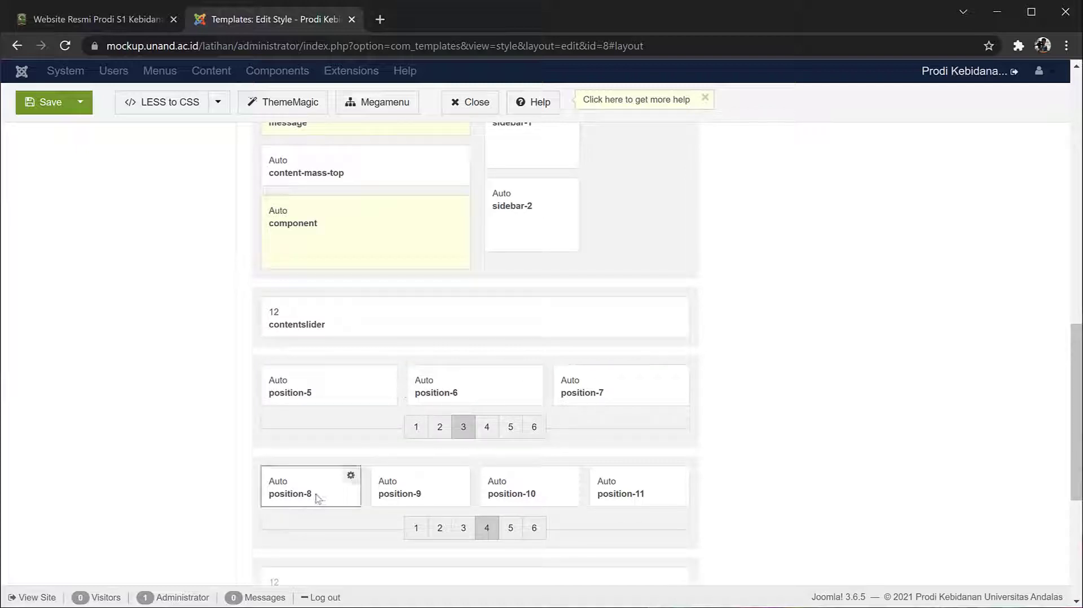
{"action": "left_click", "coordinate": [110, 25]}
{"action": "scroll", "coordinate": [337, 430], "scroll_direction": "down", "scroll_amount": 5}
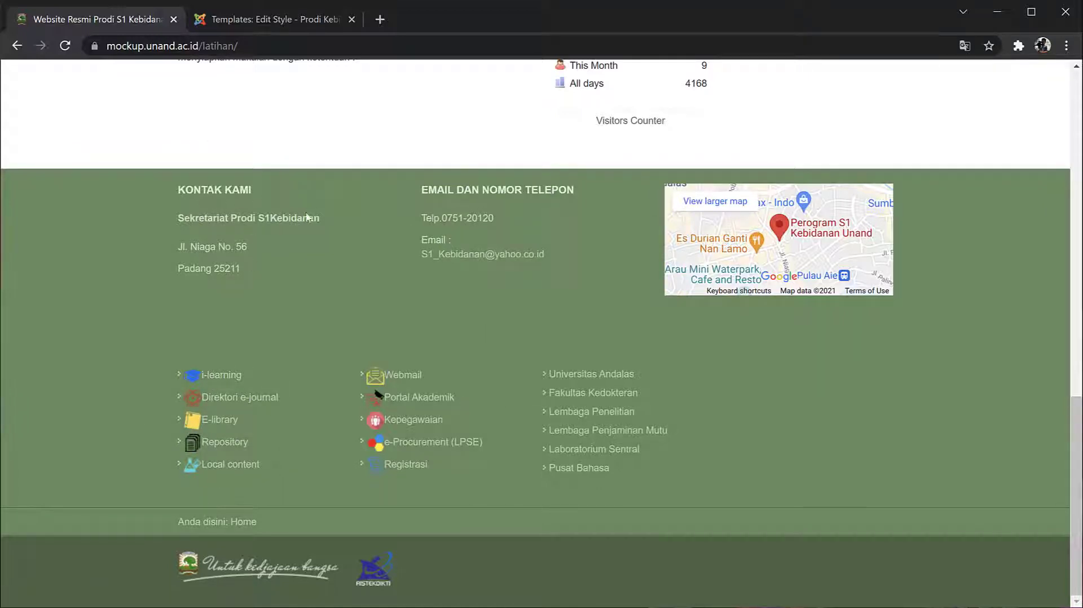
{"action": "scroll", "coordinate": [340, 387], "scroll_direction": "up", "scroll_amount": 5}
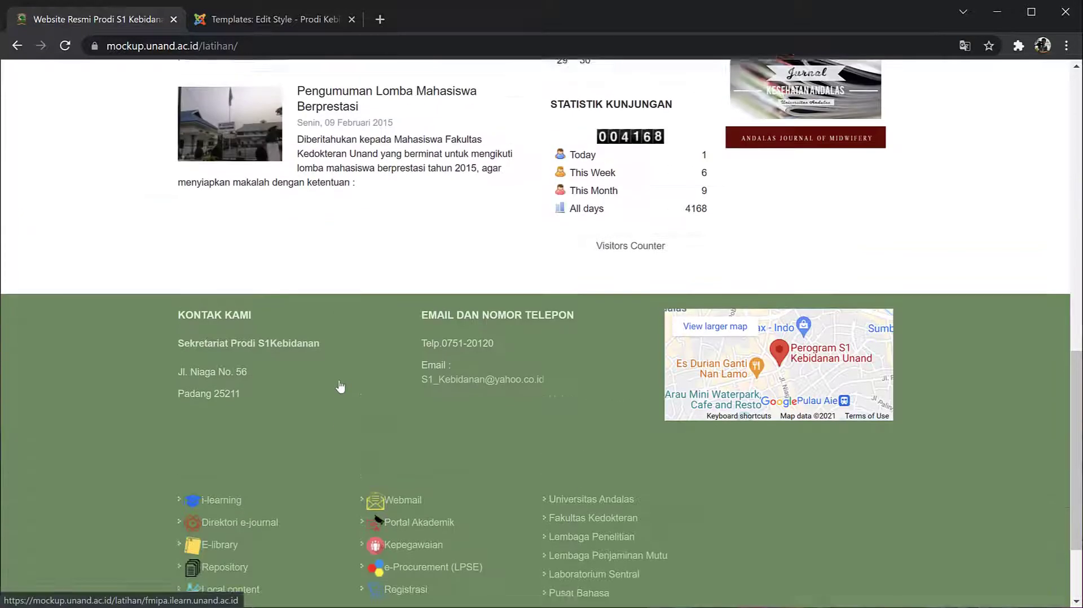
{"action": "left_click", "coordinate": [263, 19]}
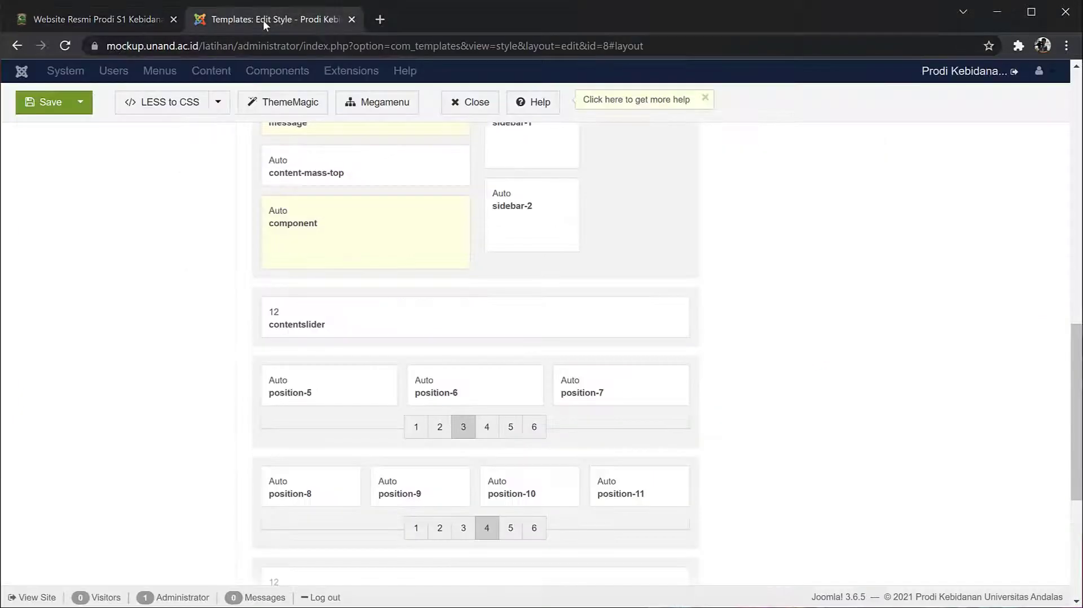
Review the whole home layout again, from the header positions and mainmenu down to navhelper and footer.
{"action": "scroll", "coordinate": [394, 322], "scroll_direction": "up", "scroll_amount": 4}
{"action": "scroll", "coordinate": [393, 323], "scroll_direction": "up", "scroll_amount": 6}
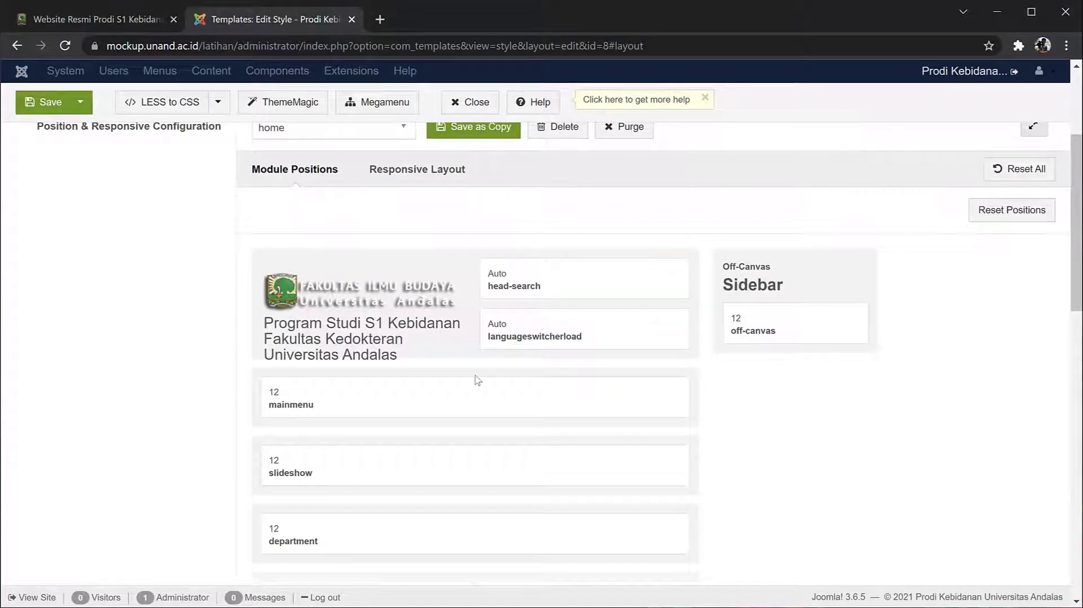
{"action": "scroll", "coordinate": [476, 379], "scroll_direction": "down", "scroll_amount": 4}
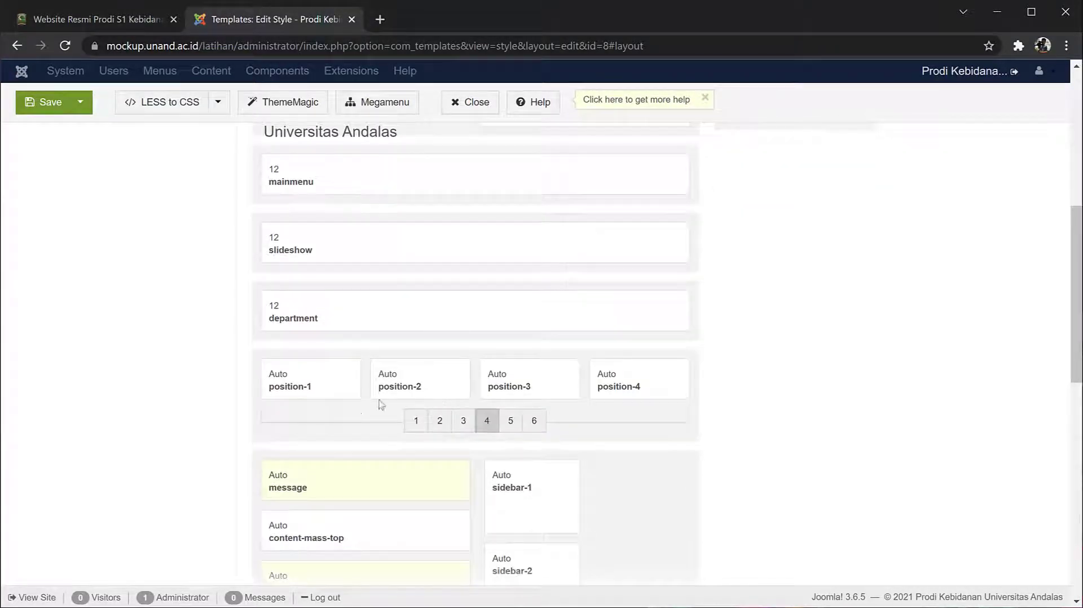
{"action": "scroll", "coordinate": [367, 415], "scroll_direction": "down", "scroll_amount": 4}
{"action": "scroll", "coordinate": [367, 417], "scroll_direction": "down", "scroll_amount": 7}
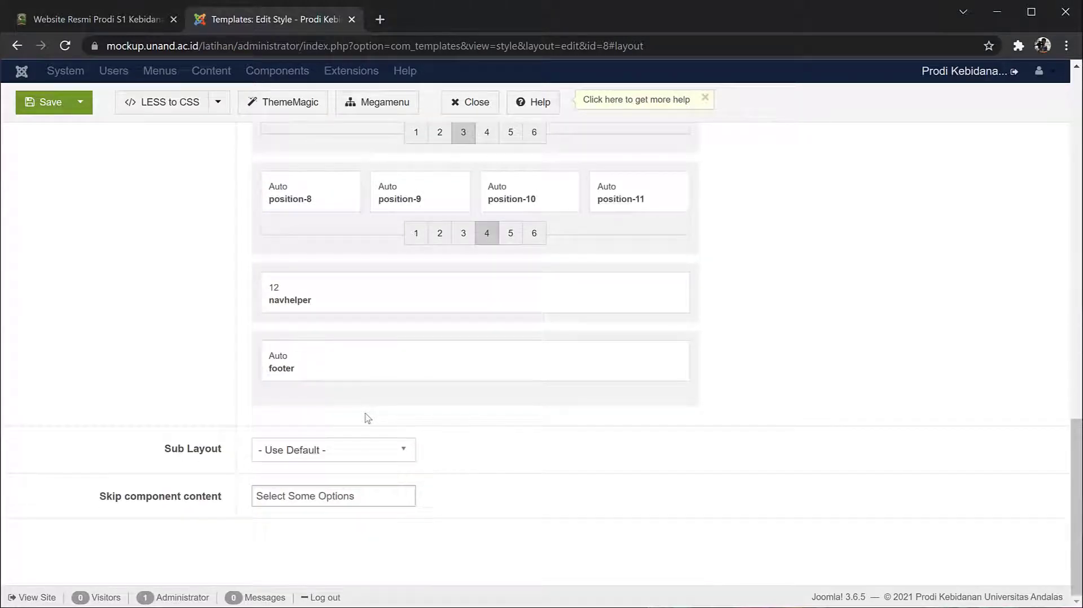
{"action": "scroll", "coordinate": [367, 417], "scroll_direction": "up", "scroll_amount": 5}
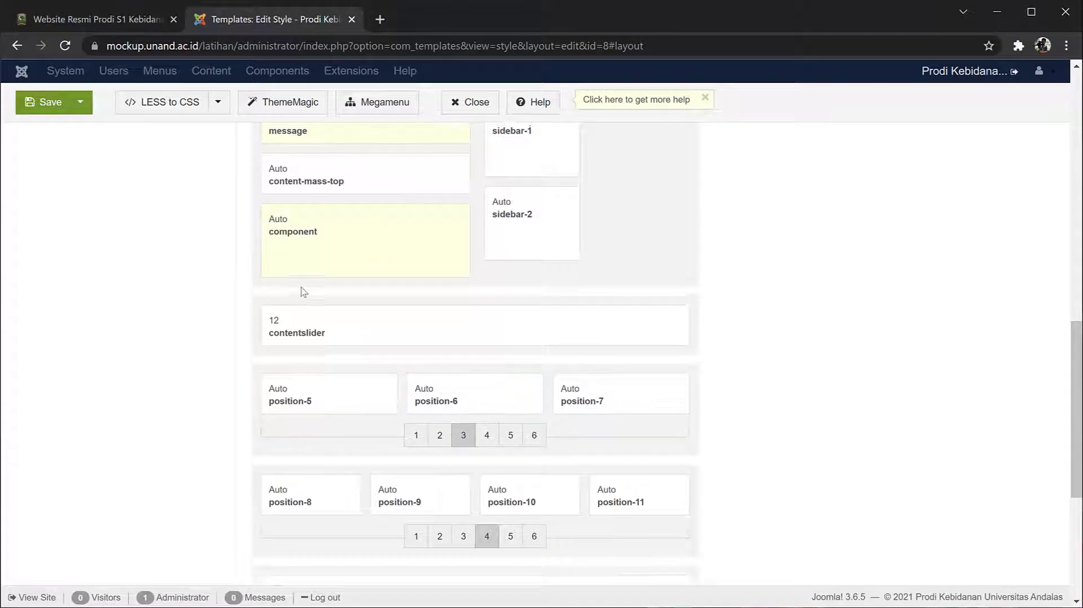
{"action": "scroll", "coordinate": [394, 282], "scroll_direction": "up", "scroll_amount": 2}
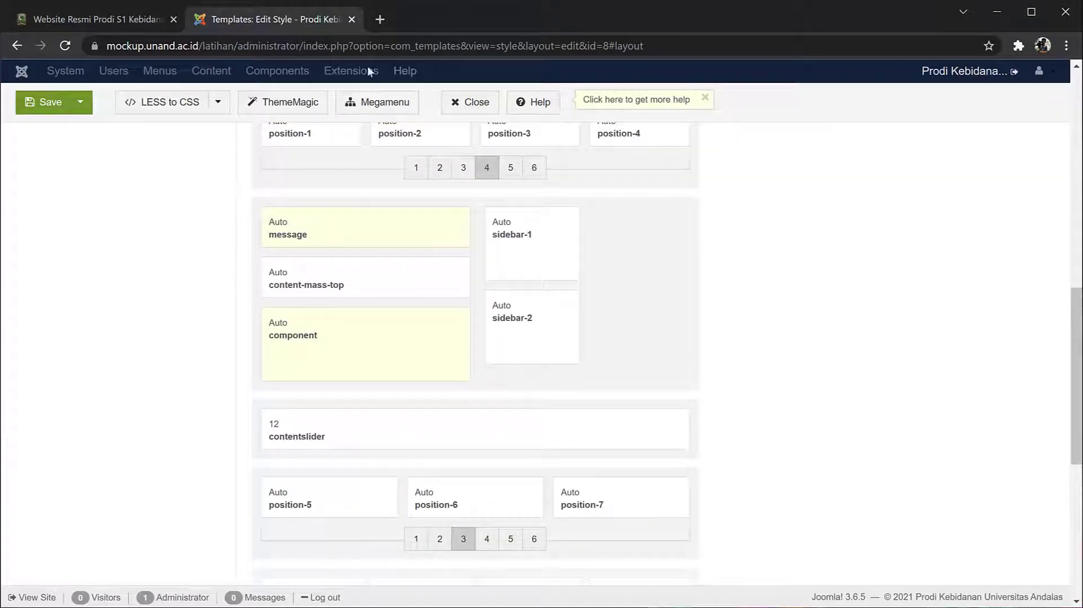
Close the JA_University_t3 - Home style without saving and open the site module list.
{"action": "left_click", "coordinate": [461, 106]}
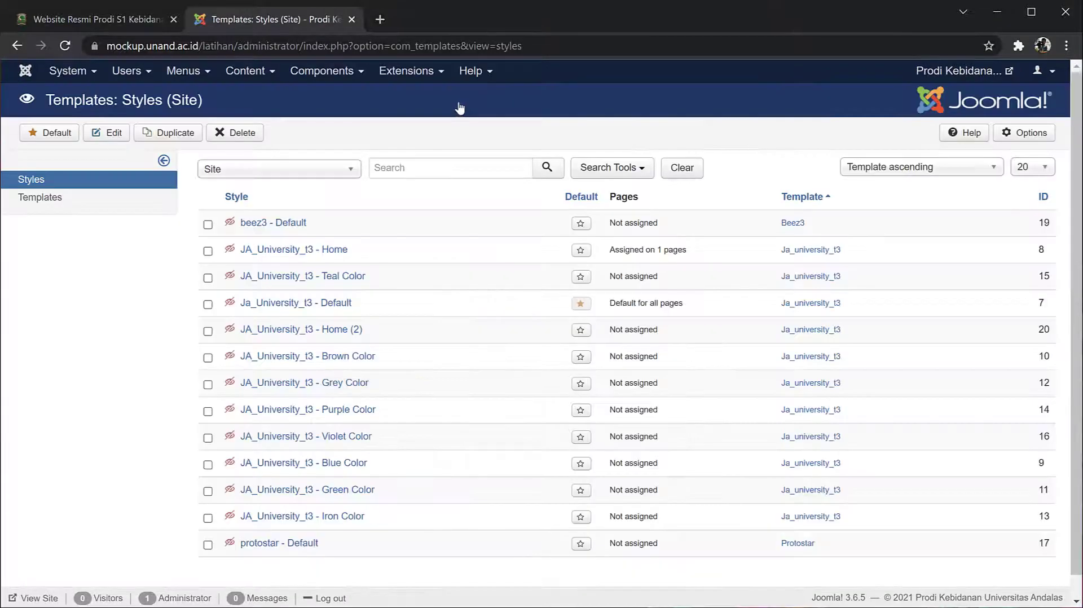
{"action": "left_click", "coordinate": [438, 79]}
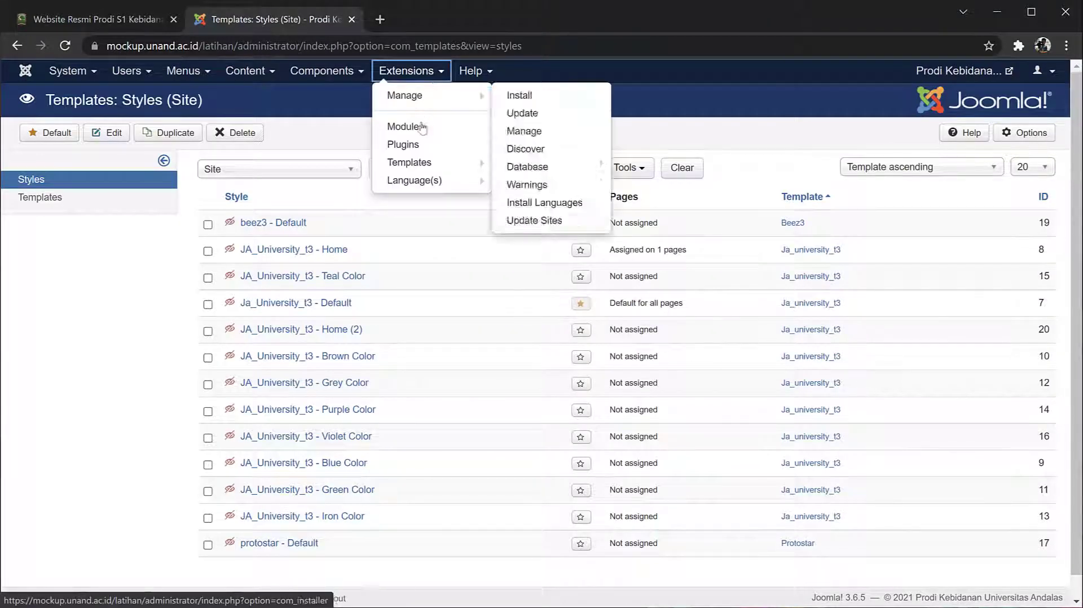
{"action": "left_click", "coordinate": [416, 129]}
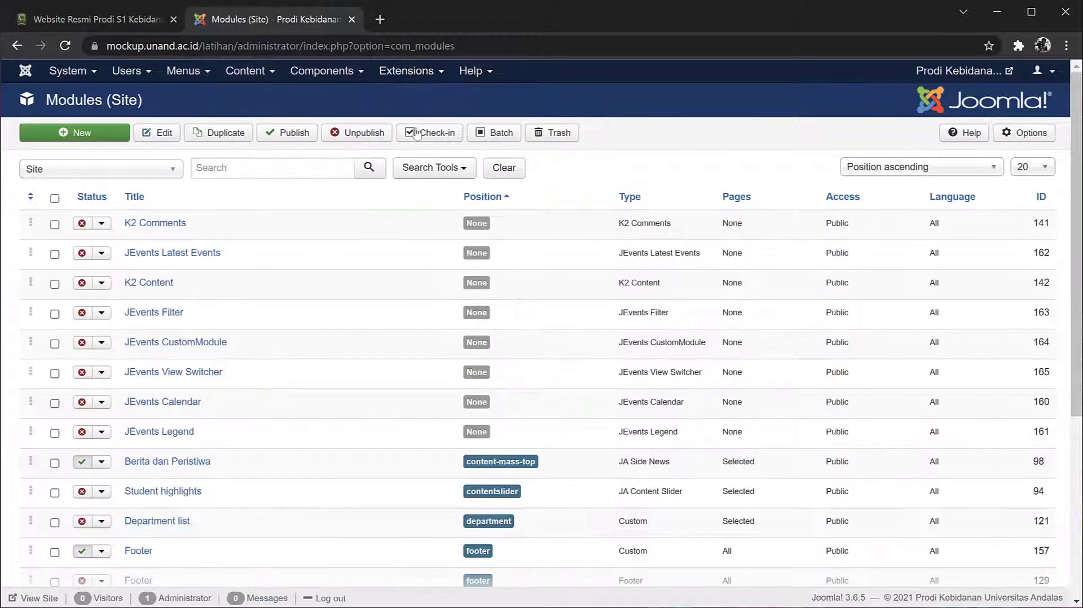
Examine the module titles, publishing statuses and assigned positions on the first two pages of the module list.
{"action": "scroll", "coordinate": [428, 350], "scroll_direction": "down", "scroll_amount": 2}
{"action": "scroll", "coordinate": [427, 350], "scroll_direction": "down", "scroll_amount": 2}
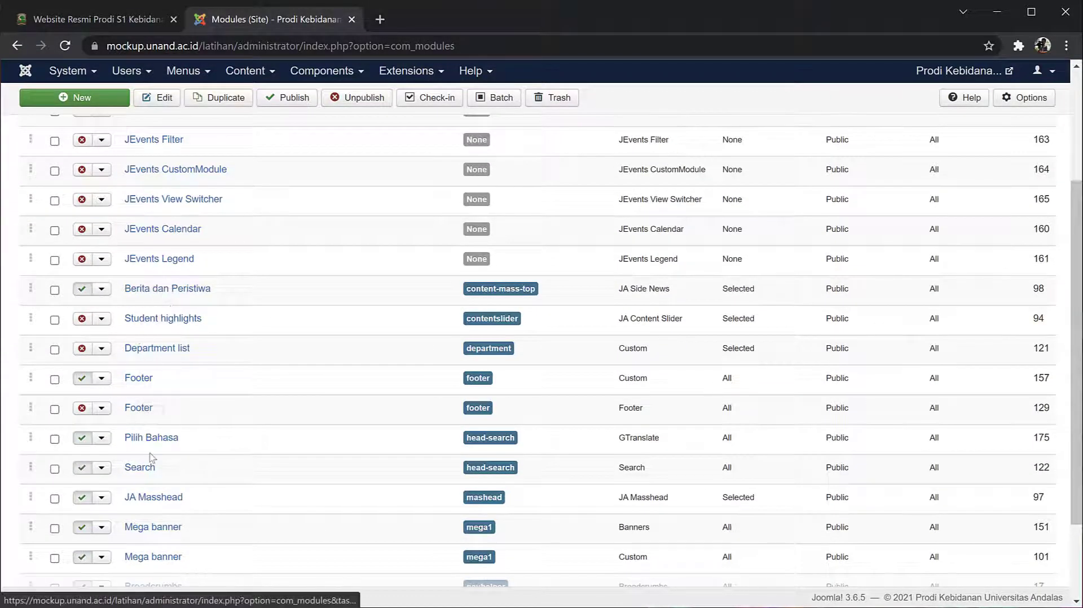
{"action": "scroll", "coordinate": [160, 506], "scroll_direction": "down", "scroll_amount": 2}
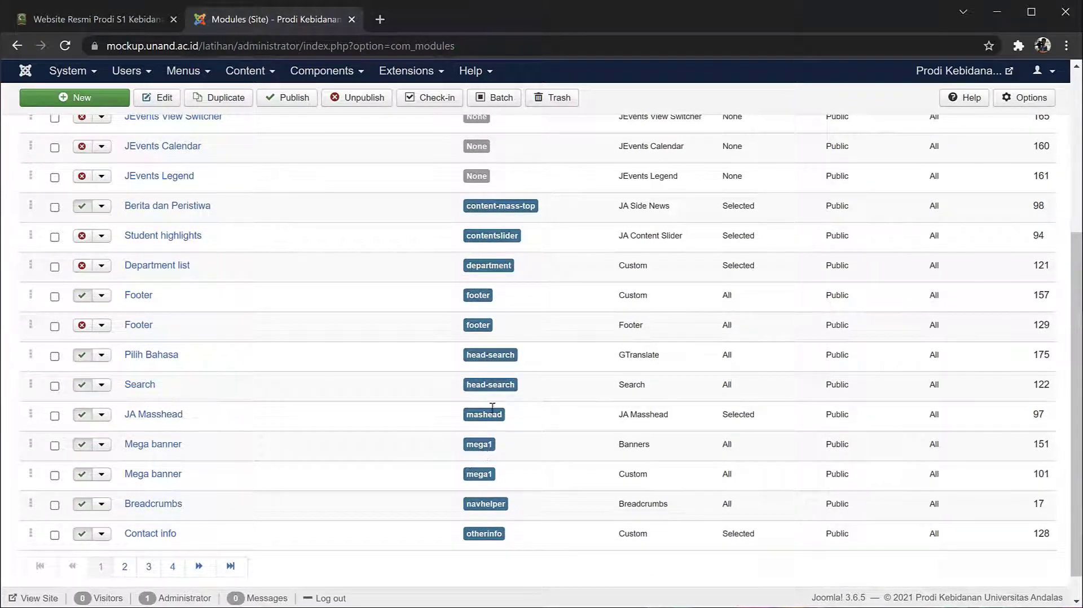
{"action": "scroll", "coordinate": [481, 265], "scroll_direction": "up", "scroll_amount": 3}
{"action": "scroll", "coordinate": [482, 266], "scroll_direction": "down", "scroll_amount": 1}
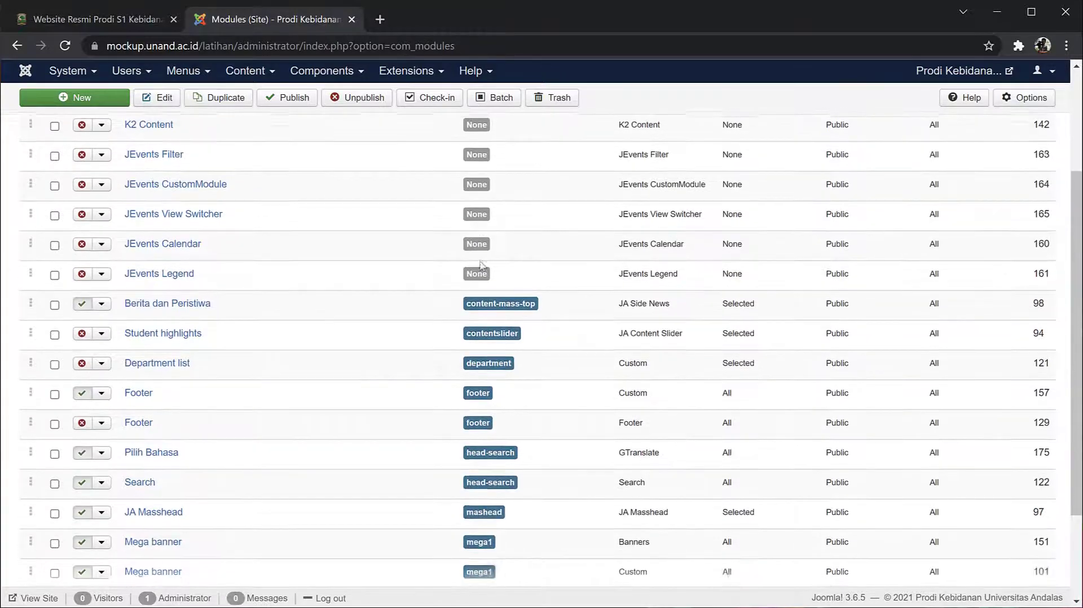
{"action": "scroll", "coordinate": [481, 265], "scroll_direction": "down", "scroll_amount": 3}
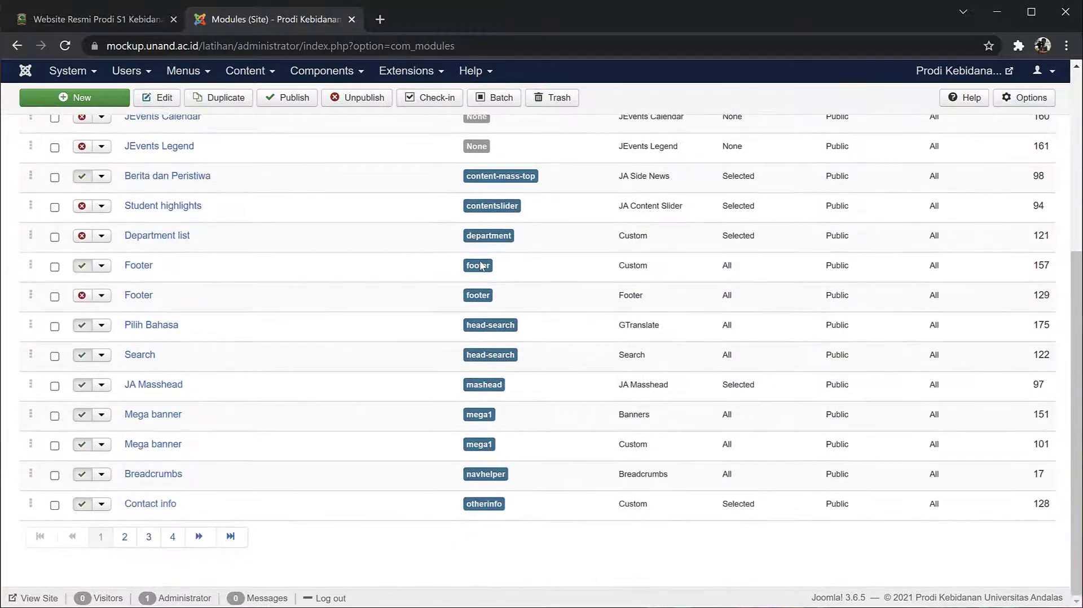
{"action": "left_click", "coordinate": [125, 537]}
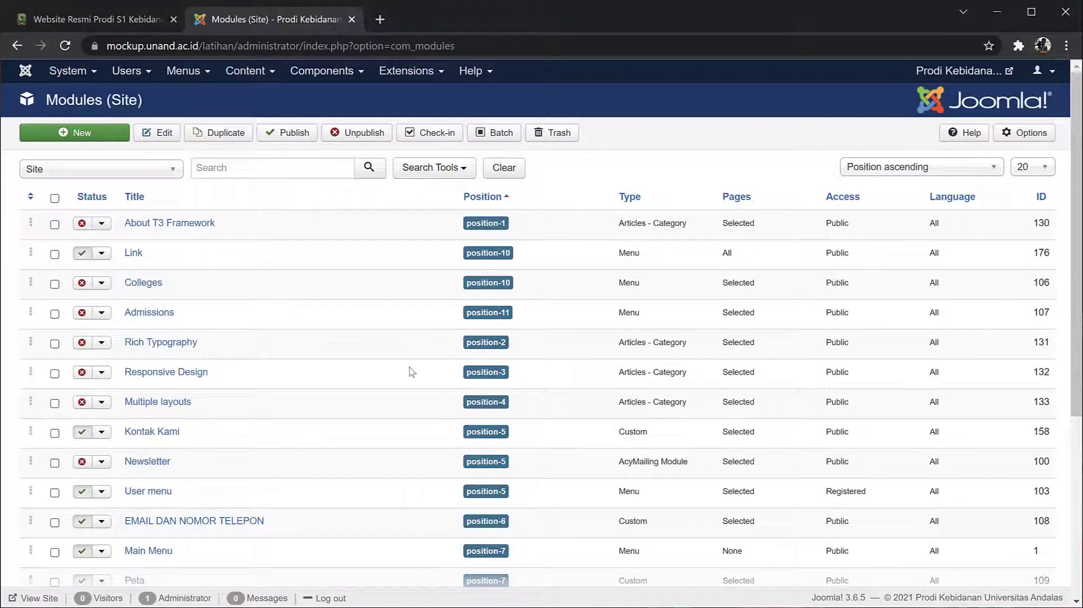
{"action": "scroll", "coordinate": [411, 370], "scroll_direction": "down", "scroll_amount": 1}
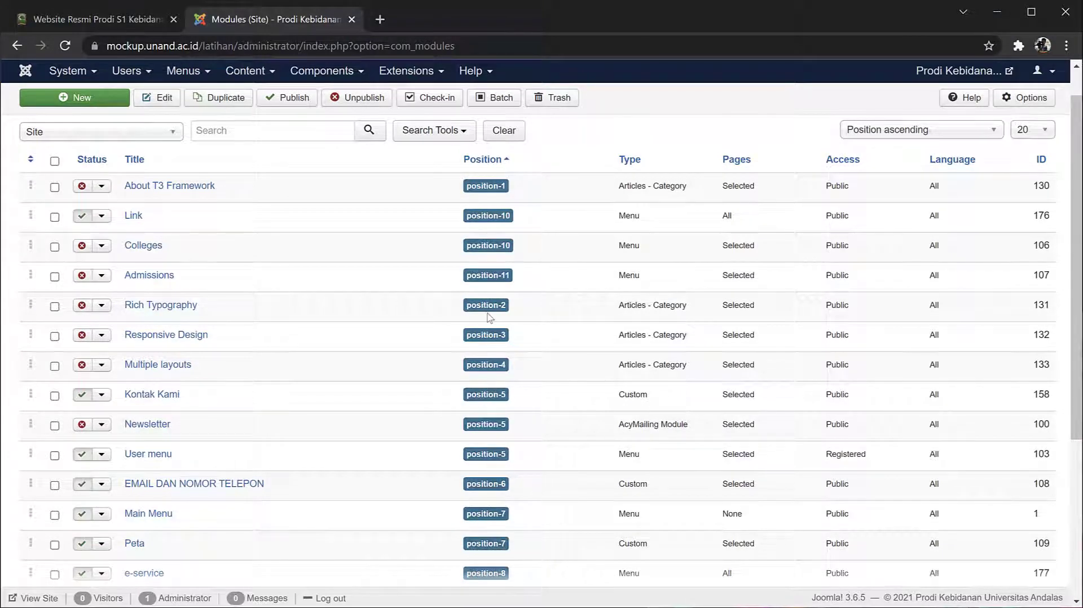
{"action": "scroll", "coordinate": [490, 318], "scroll_direction": "up", "scroll_amount": 1}
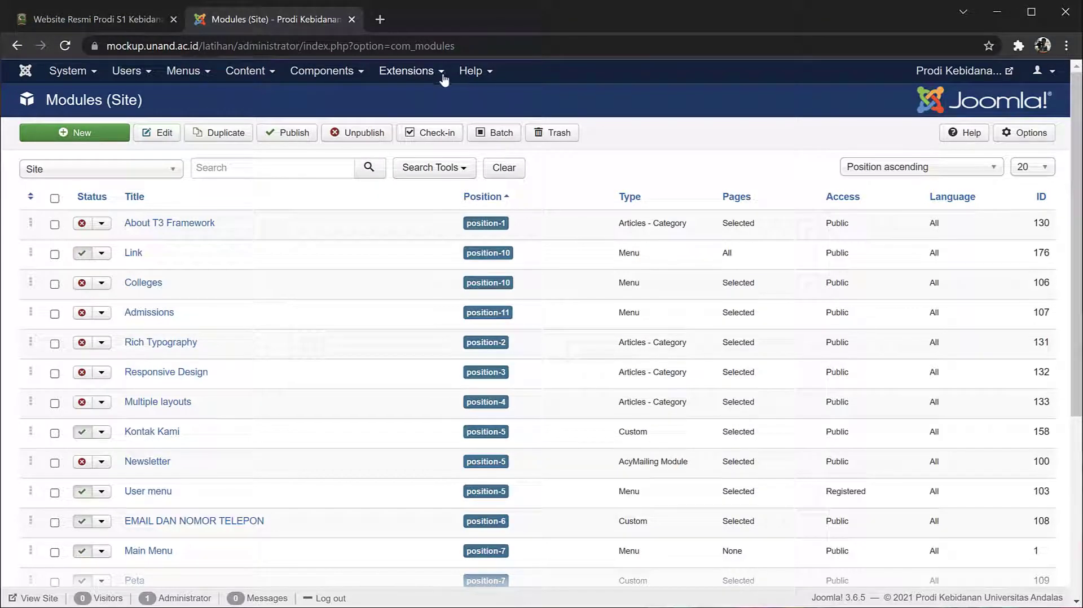
Open the template styles list in a new browser tab and switch to it.
{"action": "left_click", "coordinate": [427, 79]}
{"action": "mouse_move", "coordinate": [424, 168]}
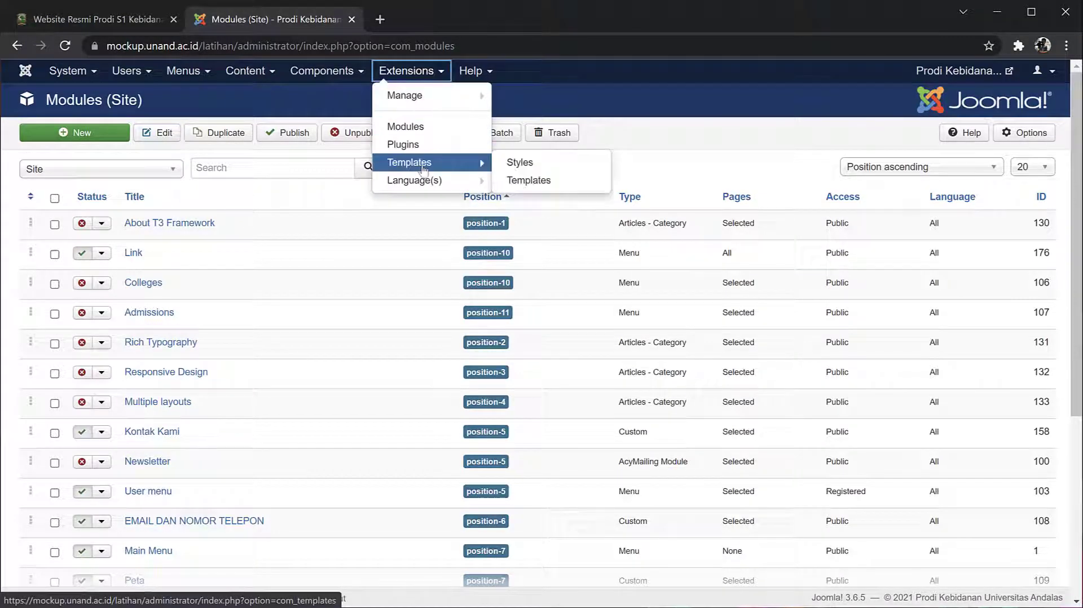
{"action": "right_click", "coordinate": [506, 163]}
{"action": "left_click", "coordinate": [537, 175]}
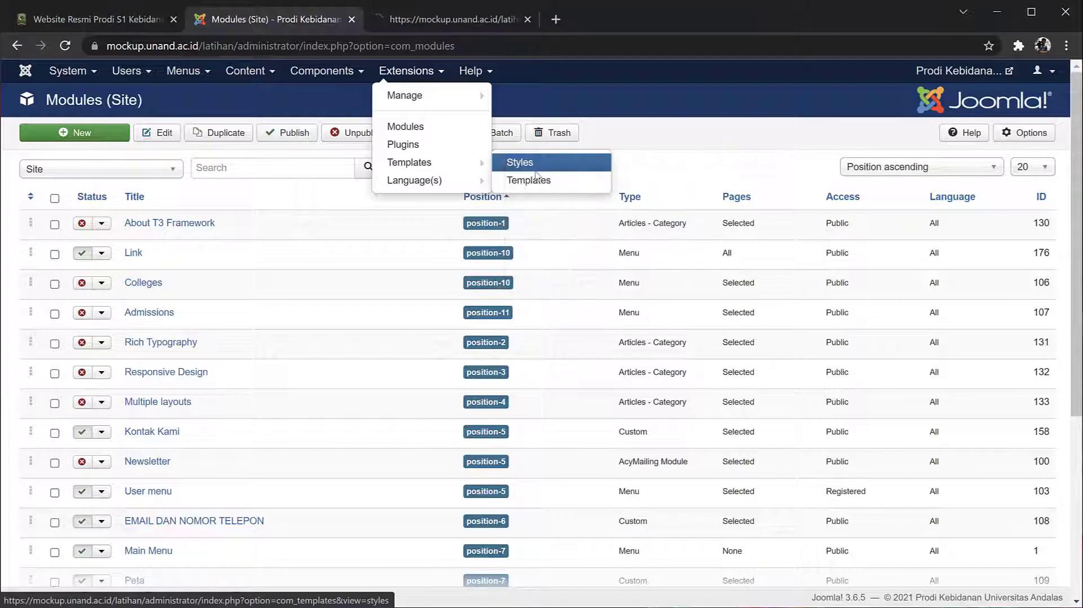
{"action": "left_click", "coordinate": [456, 19]}
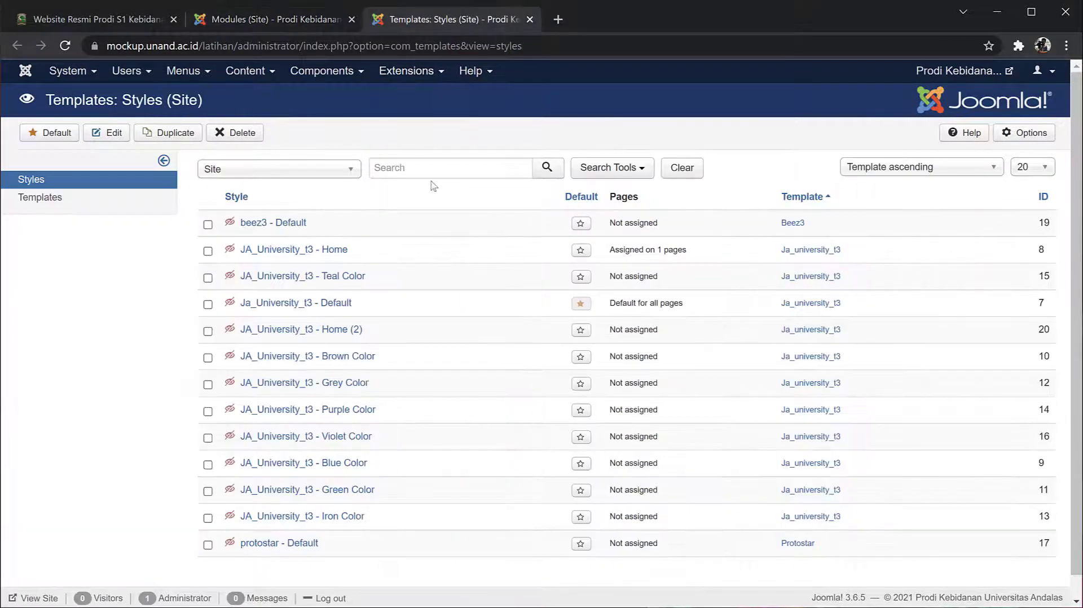
Open the JA_University_t3 - Home style and review its layout positions from the header down to the footer.
{"action": "left_click", "coordinate": [317, 255]}
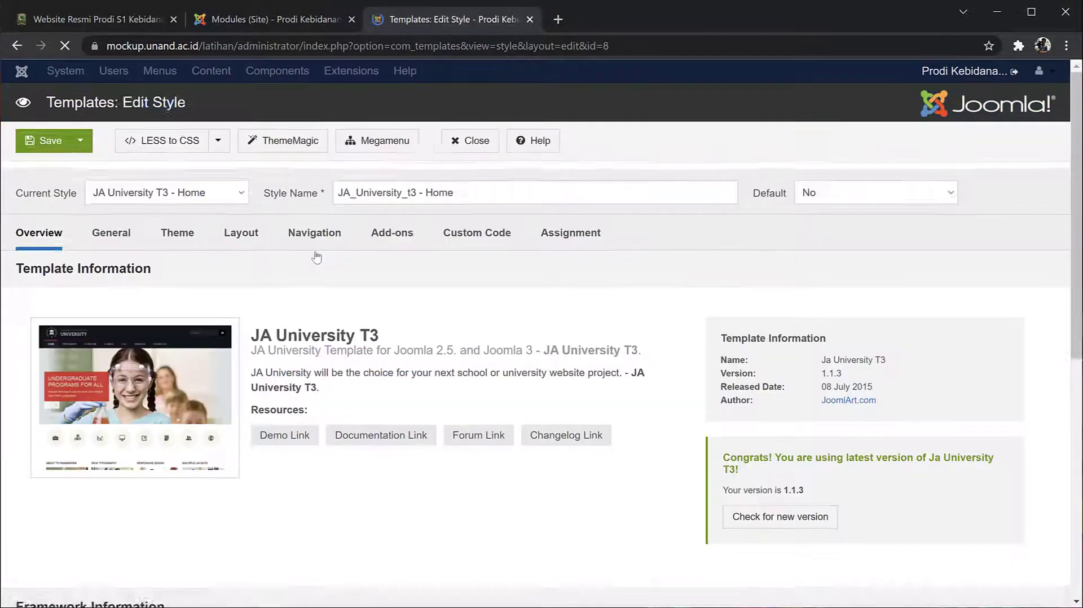
{"action": "left_click", "coordinate": [246, 240]}
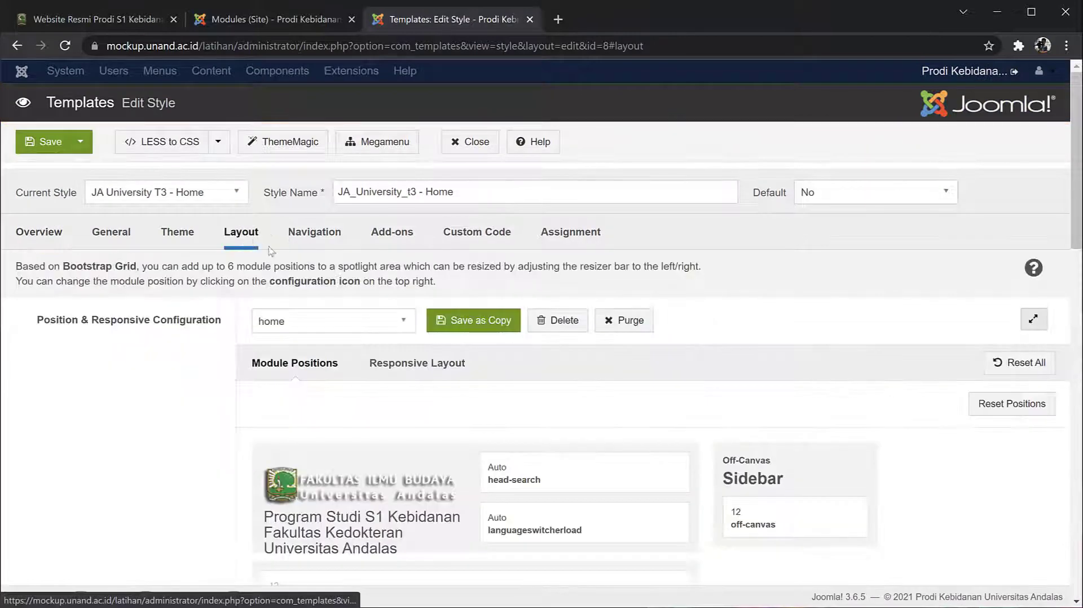
{"action": "scroll", "coordinate": [462, 440], "scroll_direction": "down", "scroll_amount": 4}
{"action": "scroll", "coordinate": [463, 440], "scroll_direction": "down", "scroll_amount": 8}
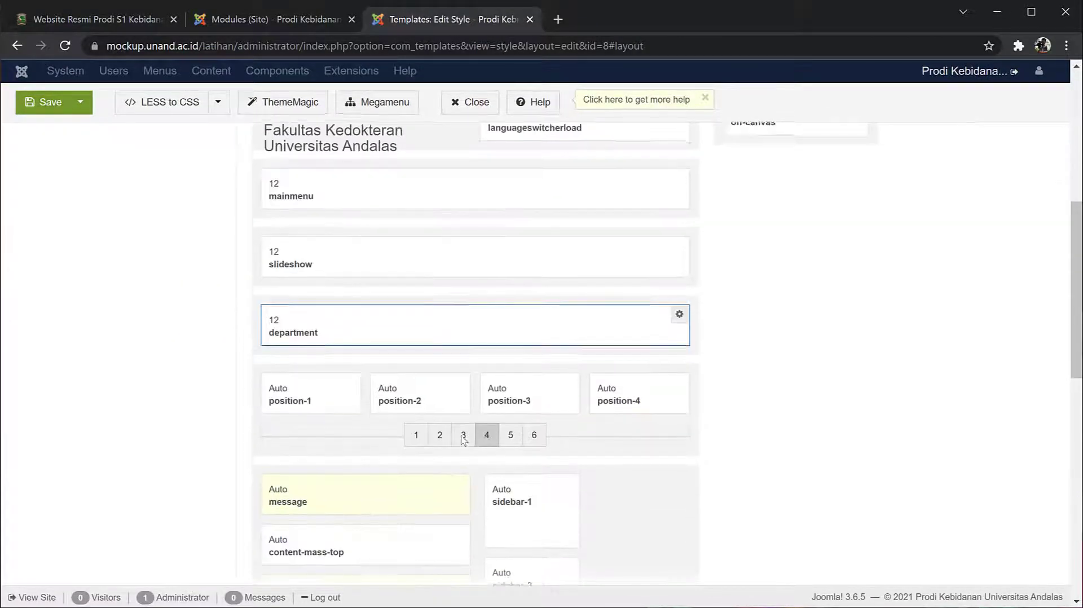
{"action": "scroll", "coordinate": [462, 440], "scroll_direction": "down", "scroll_amount": 3}
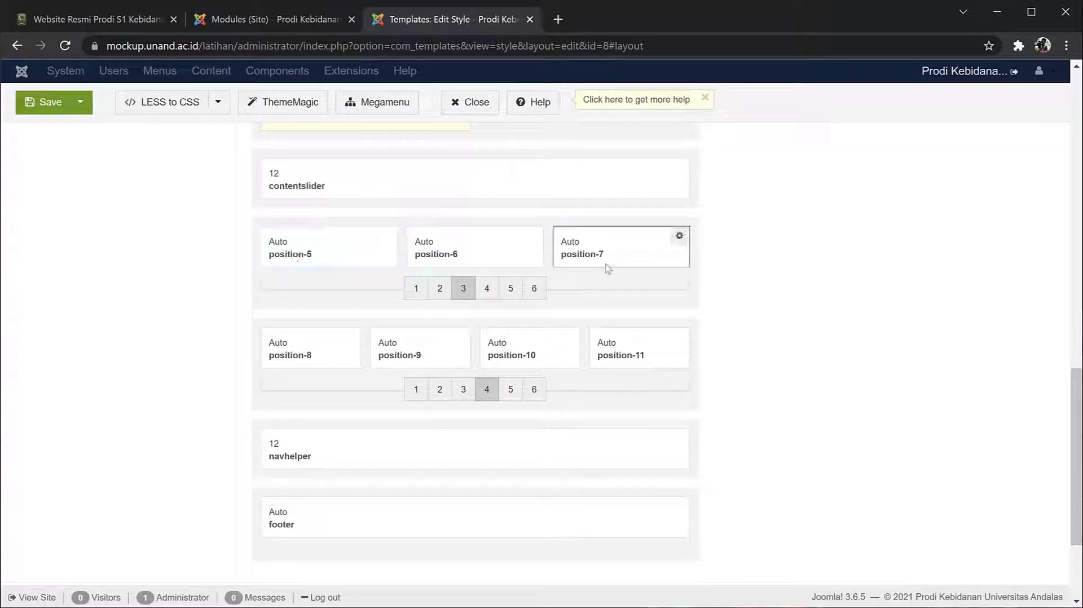
Return to the site module list and filter it to modules assigned to position-5.
{"action": "left_click", "coordinate": [296, 24]}
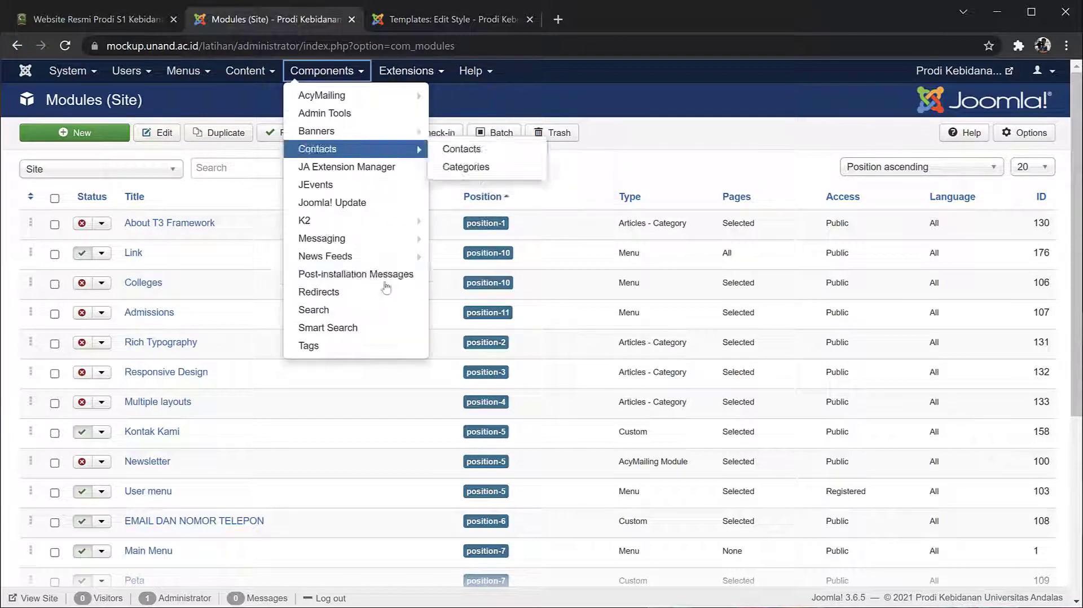
{"action": "left_click", "coordinate": [213, 168]}
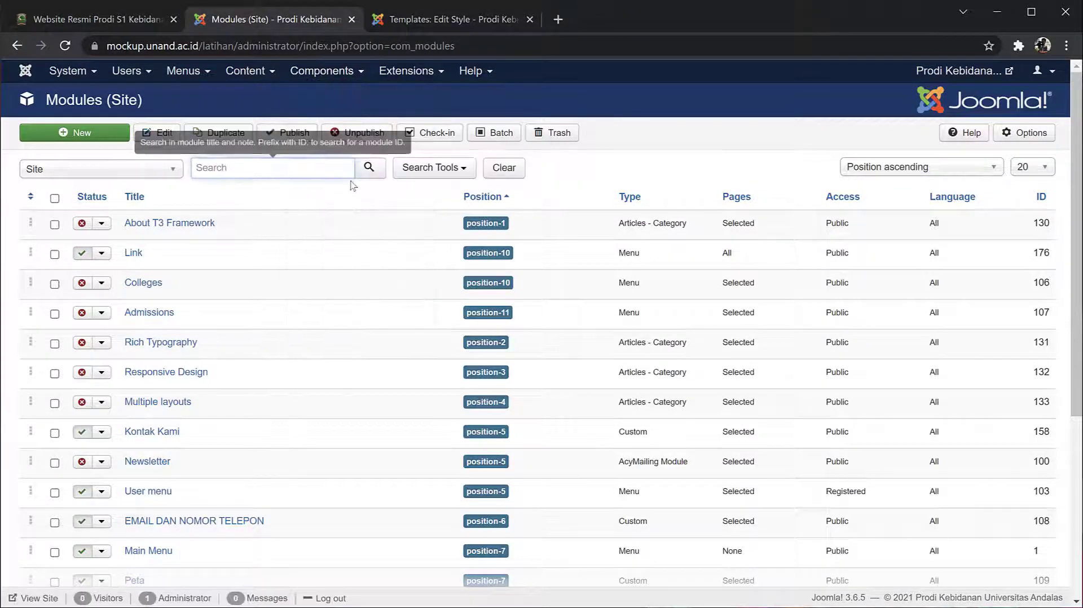
{"action": "left_click", "coordinate": [465, 169]}
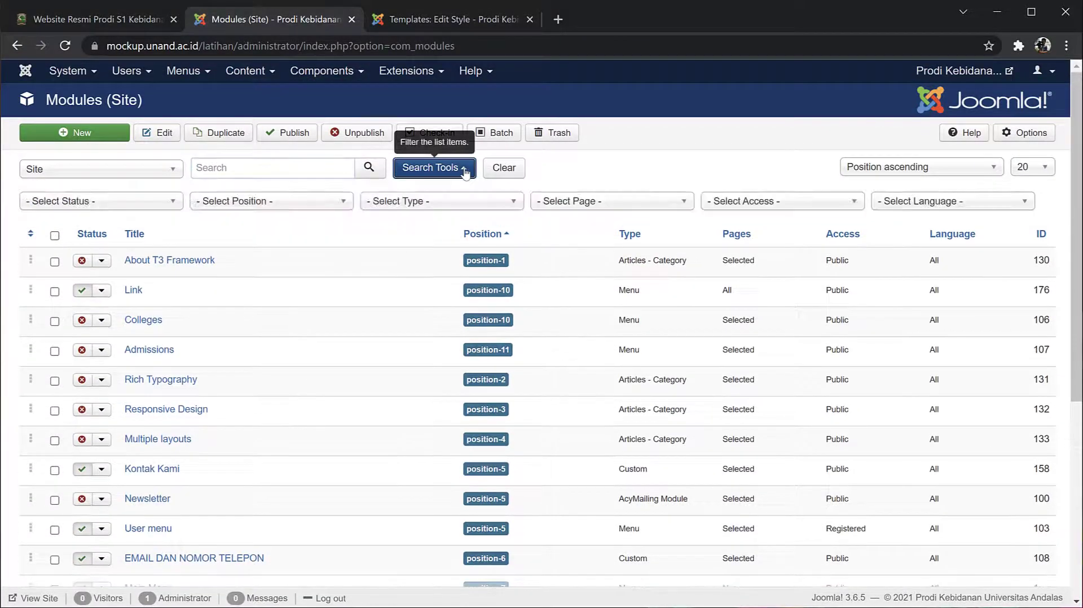
{"action": "left_click", "coordinate": [344, 205]}
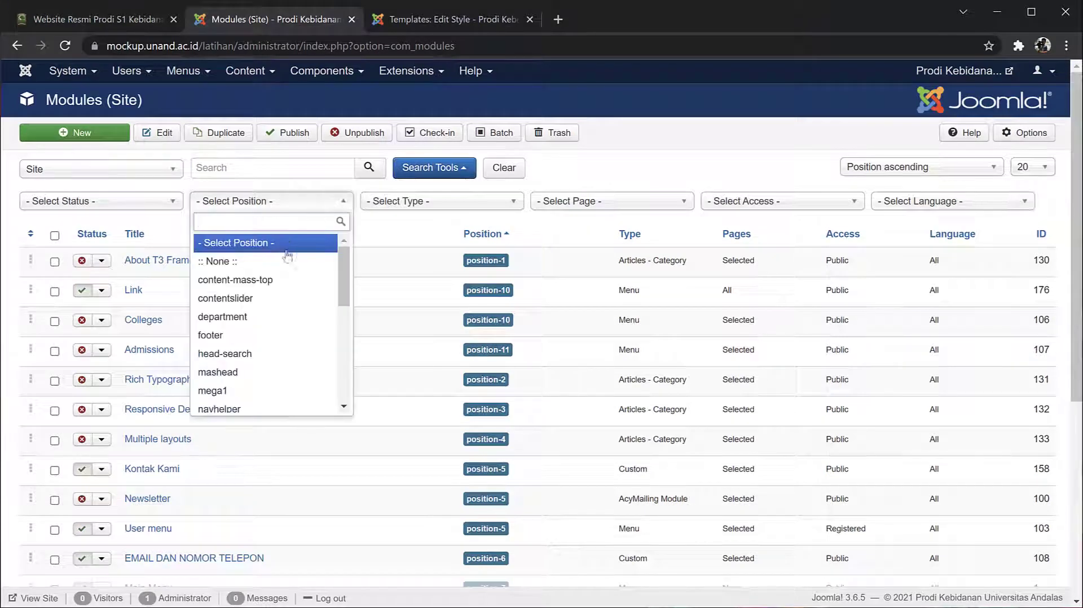
{"action": "scroll", "coordinate": [284, 406], "scroll_direction": "down", "scroll_amount": 5}
{"action": "scroll", "coordinate": [284, 414], "scroll_direction": "down", "scroll_amount": 1}
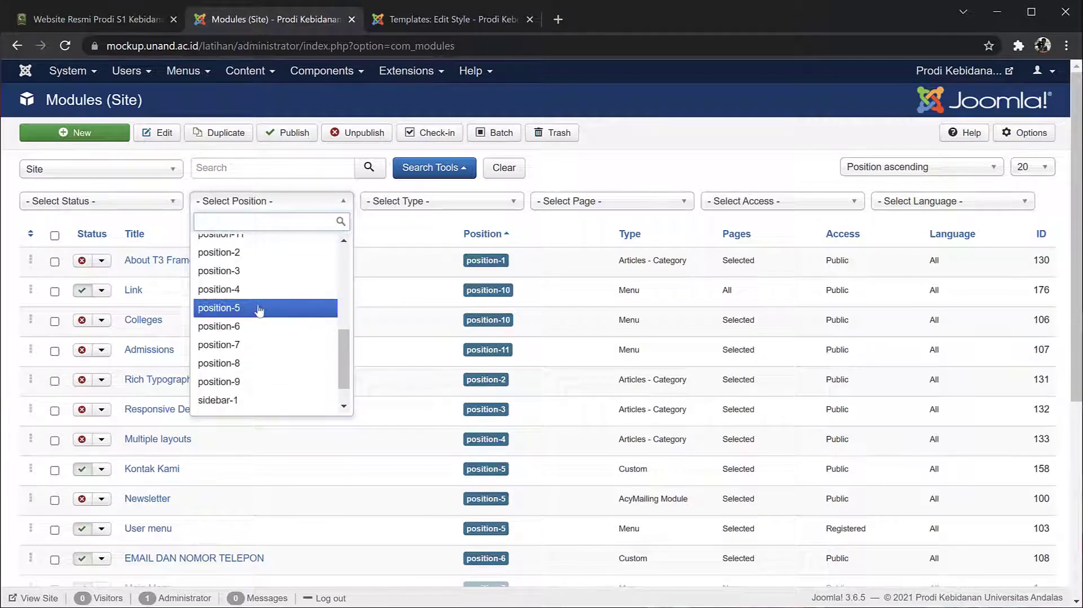
{"action": "left_click", "coordinate": [237, 309]}
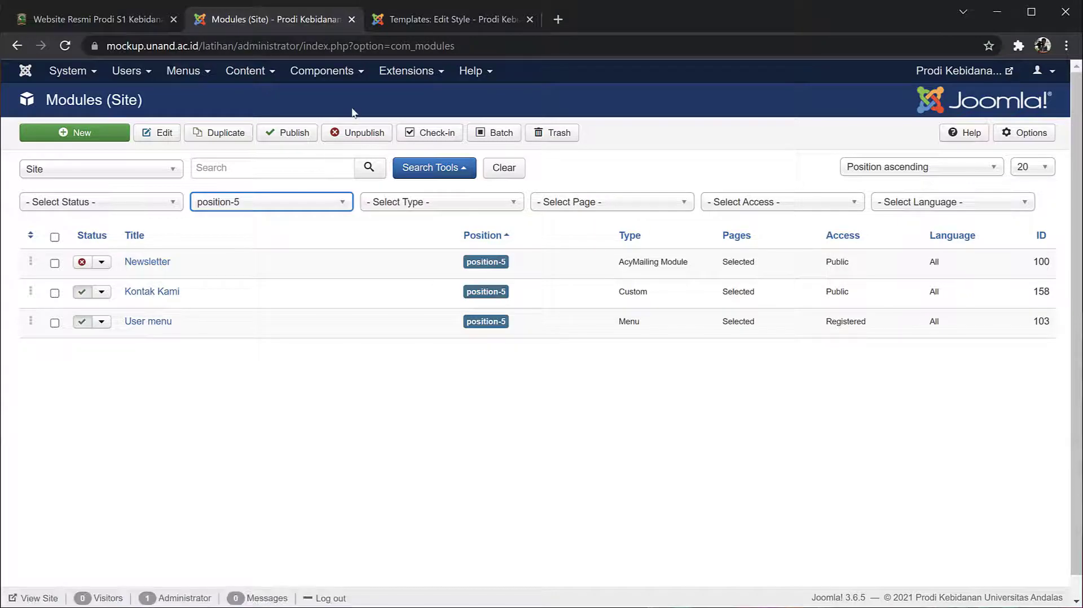
Compare the template layout's position-5 with the KONTAK KAMI block on the homepage, and return to the filtered module list.
{"action": "left_click", "coordinate": [406, 20]}
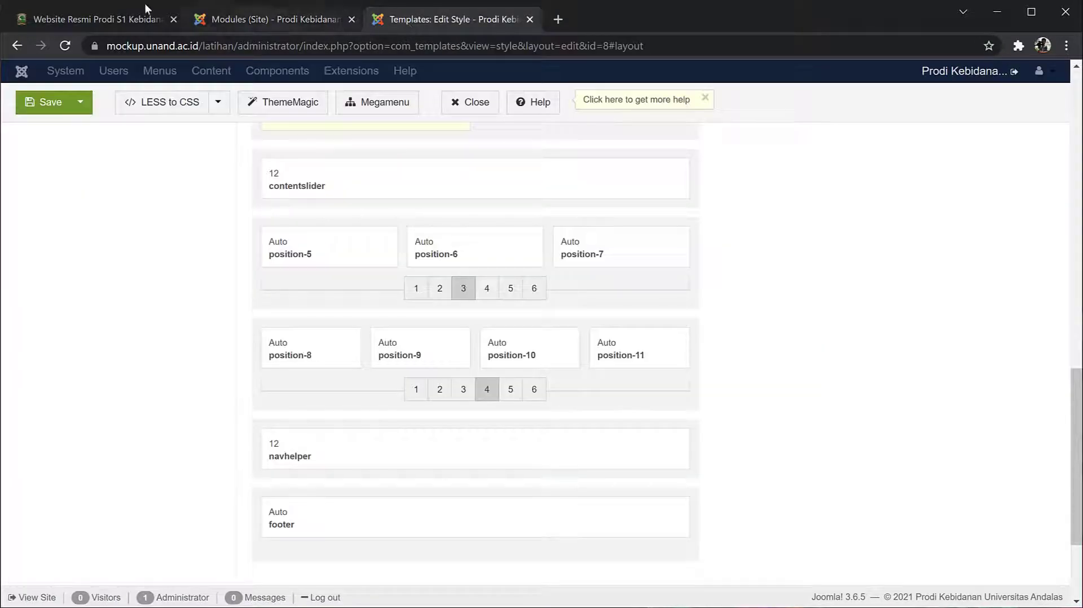
{"action": "left_click", "coordinate": [113, 20]}
{"action": "scroll", "coordinate": [267, 301], "scroll_direction": "down", "scroll_amount": 3}
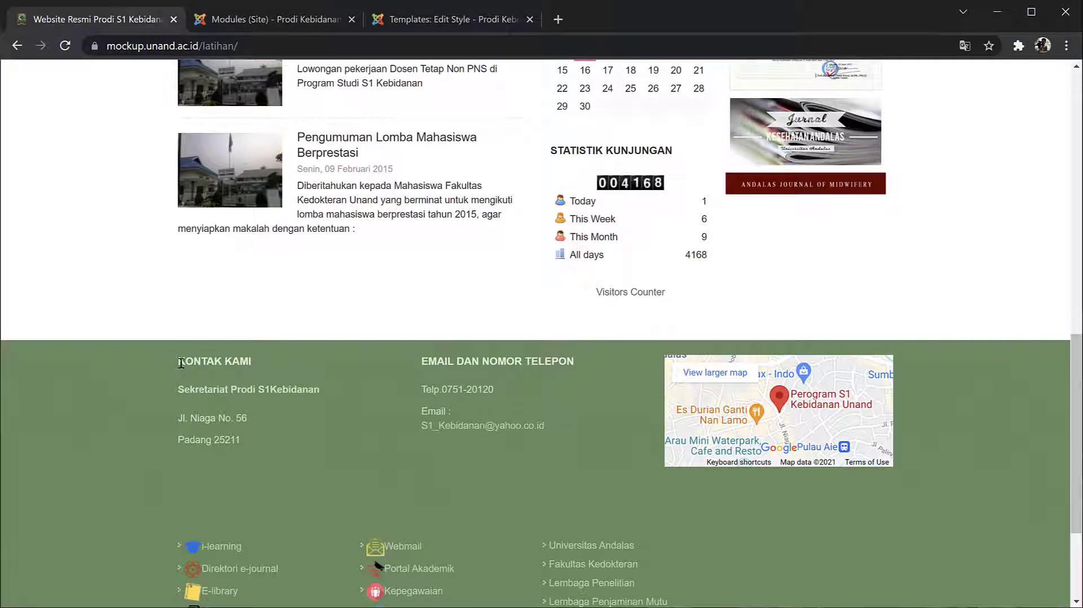
{"action": "left_click", "coordinate": [274, 20]}
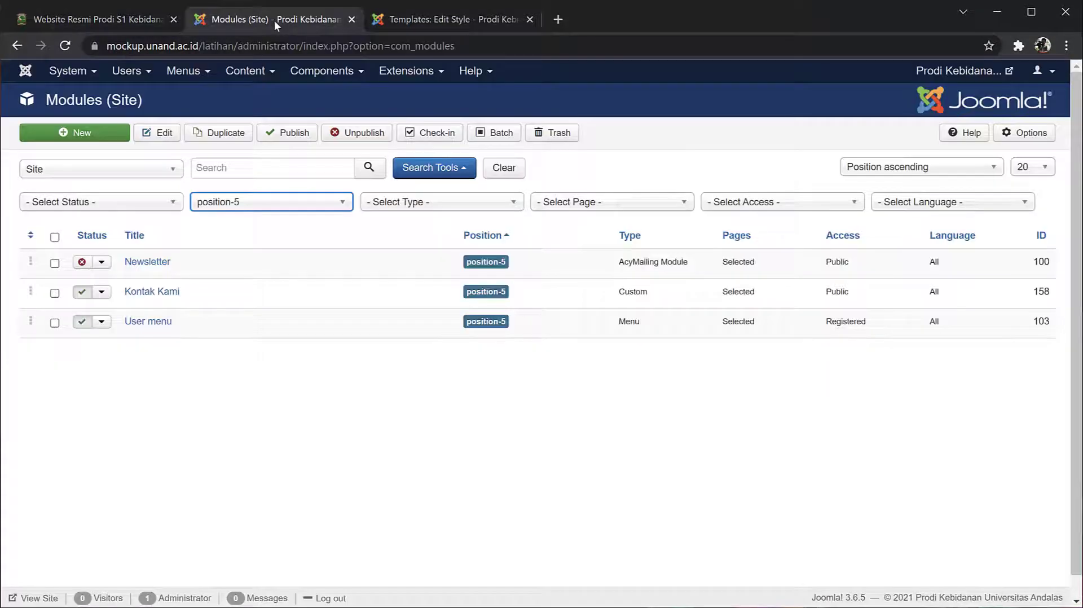
Replace the bold first line of the Kontak Kami module's content with "Dekanat Fakultas Ilmu Budaya" and save the module.
{"action": "left_click", "coordinate": [141, 295]}
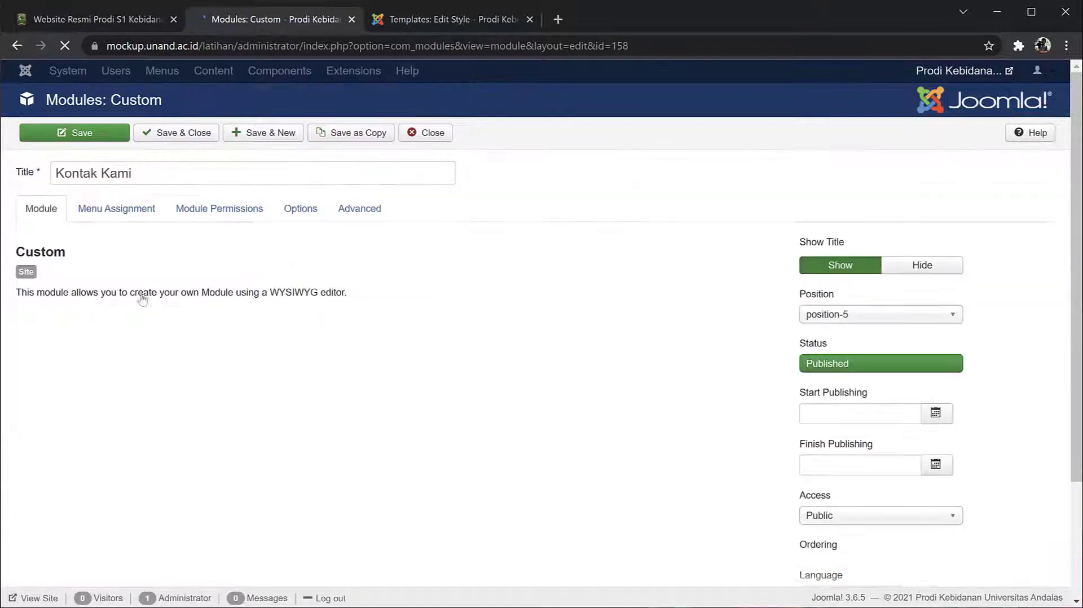
{"action": "scroll", "coordinate": [271, 418], "scroll_direction": "down", "scroll_amount": 3}
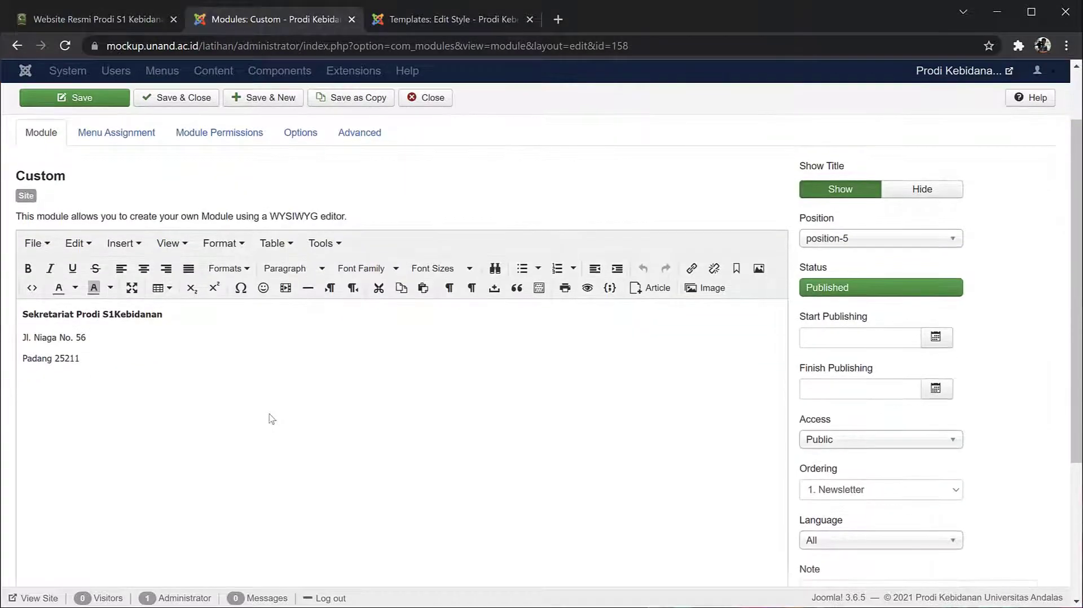
{"action": "left_click_drag", "start_coordinate": [174, 266], "coordinate": [103, 252]}
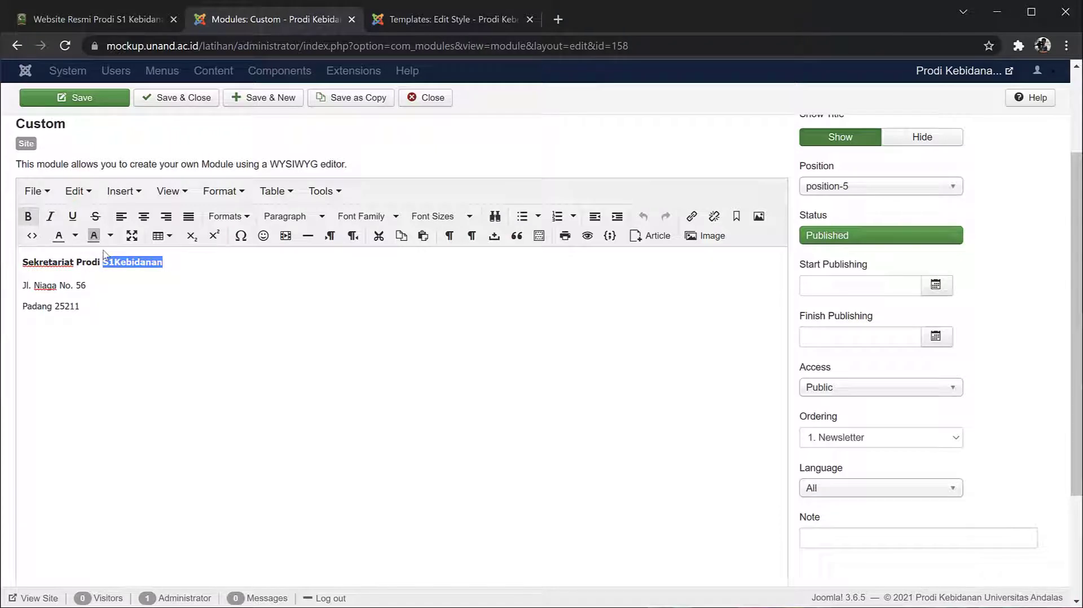
{"action": "type", "text": "P"}
{"action": "key", "text": "BackSpace"}
{"action": "key", "text": "BackSpace"}
{"action": "key", "text": "BackSpace"}
{"action": "key", "text": "BackSpace"}
{"action": "key", "text": "BackSpace"}
{"action": "key", "text": "BackSpace"}
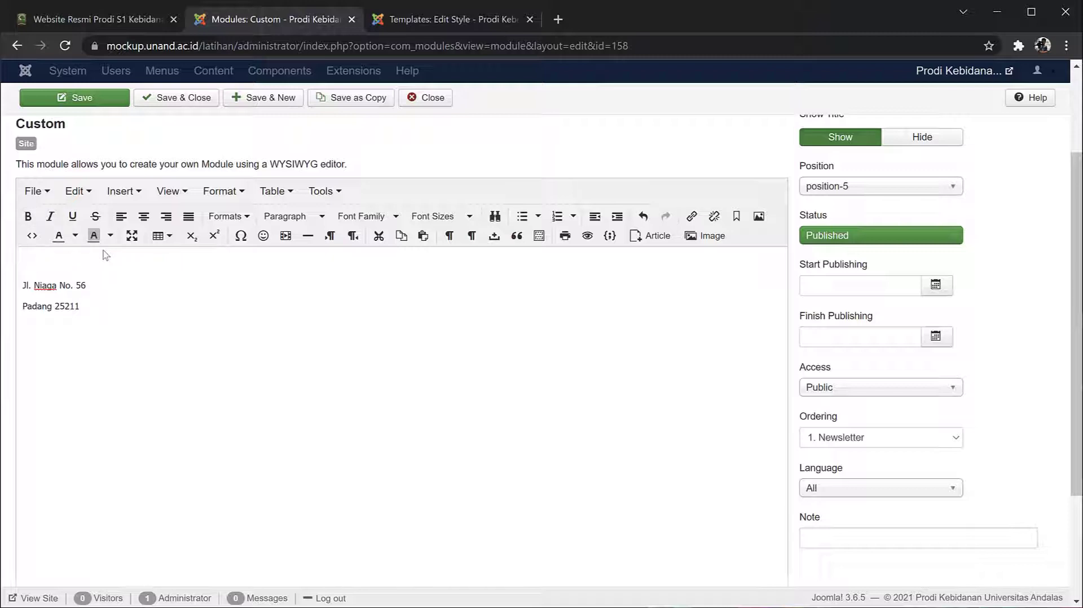
{"action": "type", "text": "Dekanat Fakultas"}
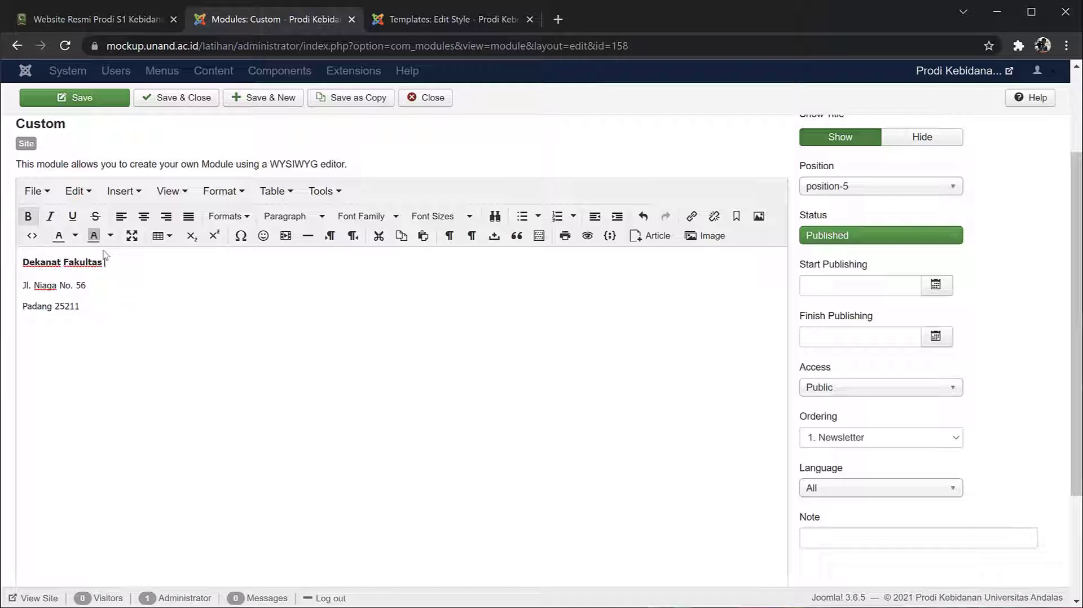
{"action": "type", "text": "Ilmu Budaya"}
{"action": "left_click", "coordinate": [110, 292]}
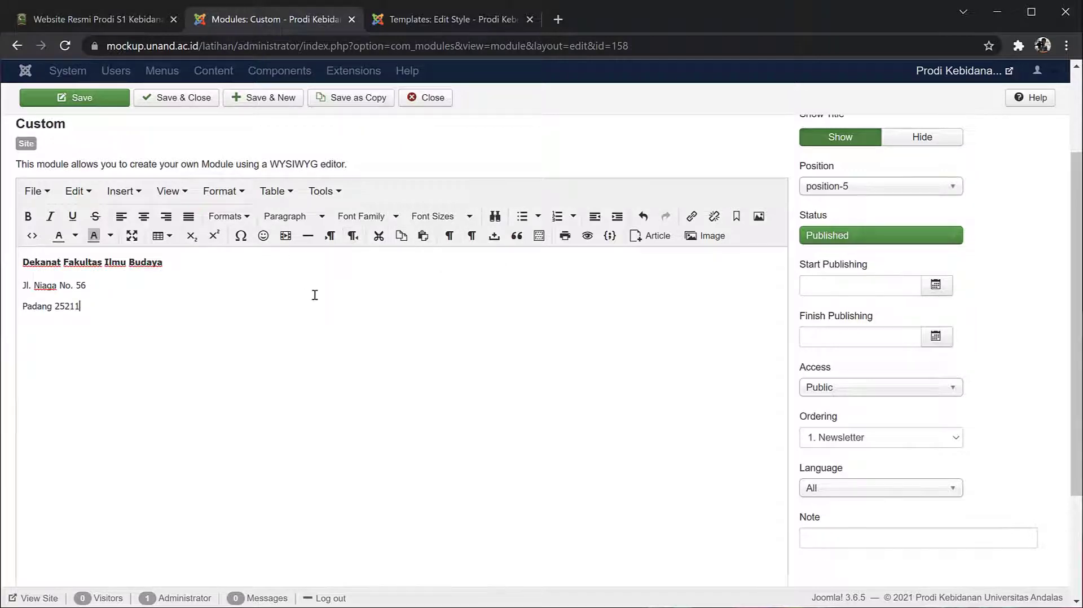
{"action": "left_click", "coordinate": [99, 105]}
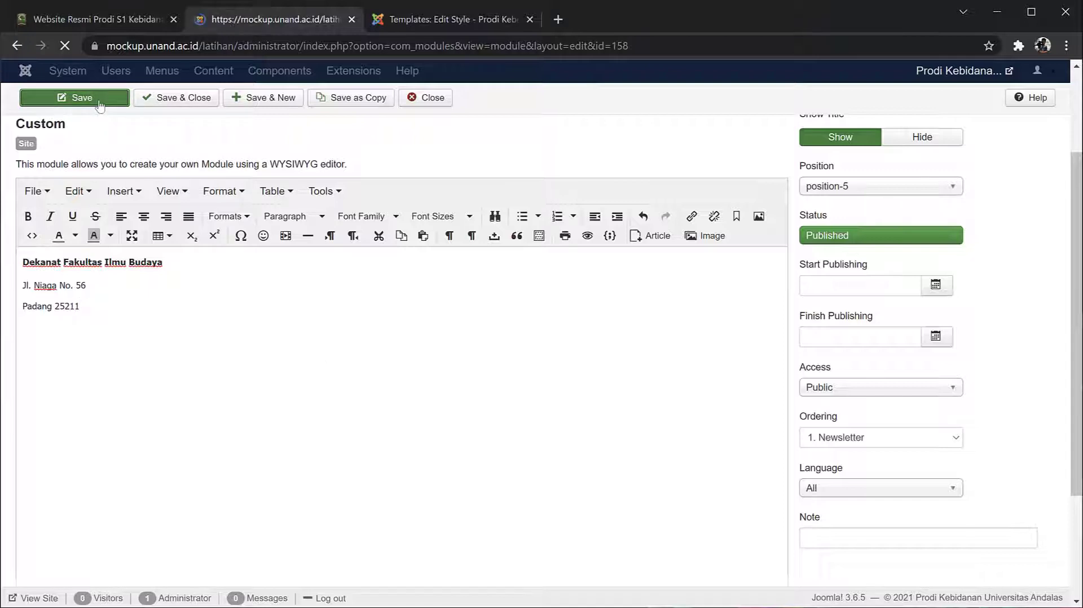
Reload the homepage to check the KONTAK KAMI block, and save and close the Kontak Kami module.
{"action": "left_click", "coordinate": [103, 21]}
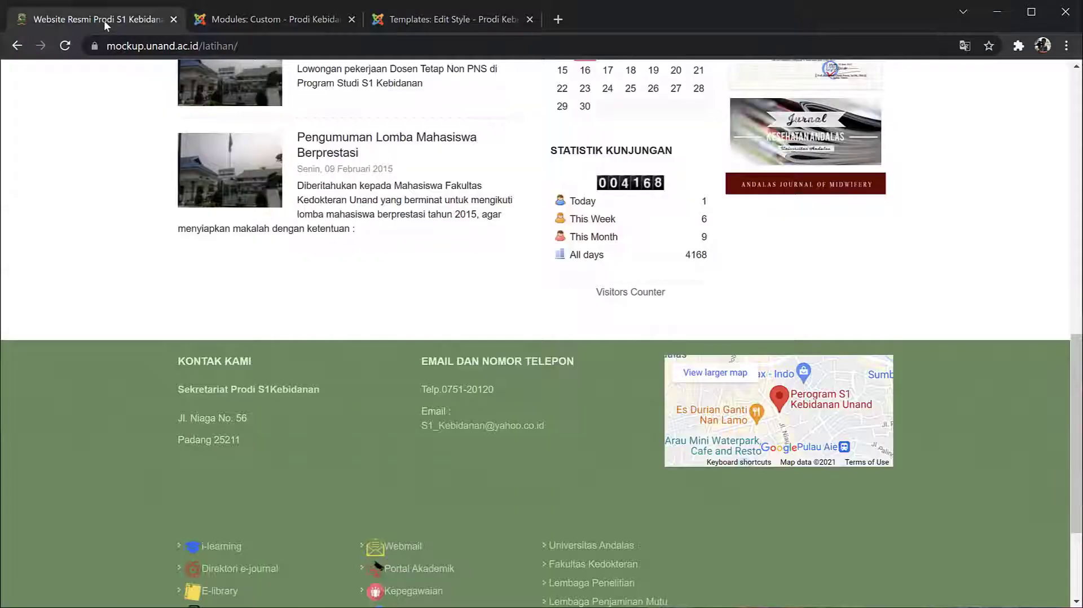
{"action": "left_click", "coordinate": [66, 46]}
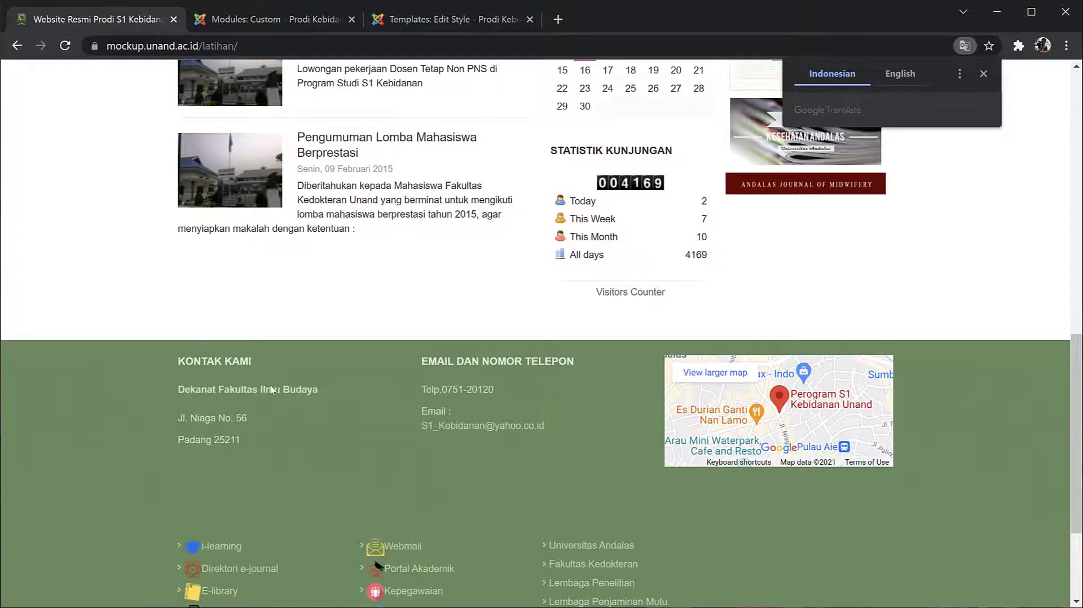
{"action": "left_click", "coordinate": [286, 18]}
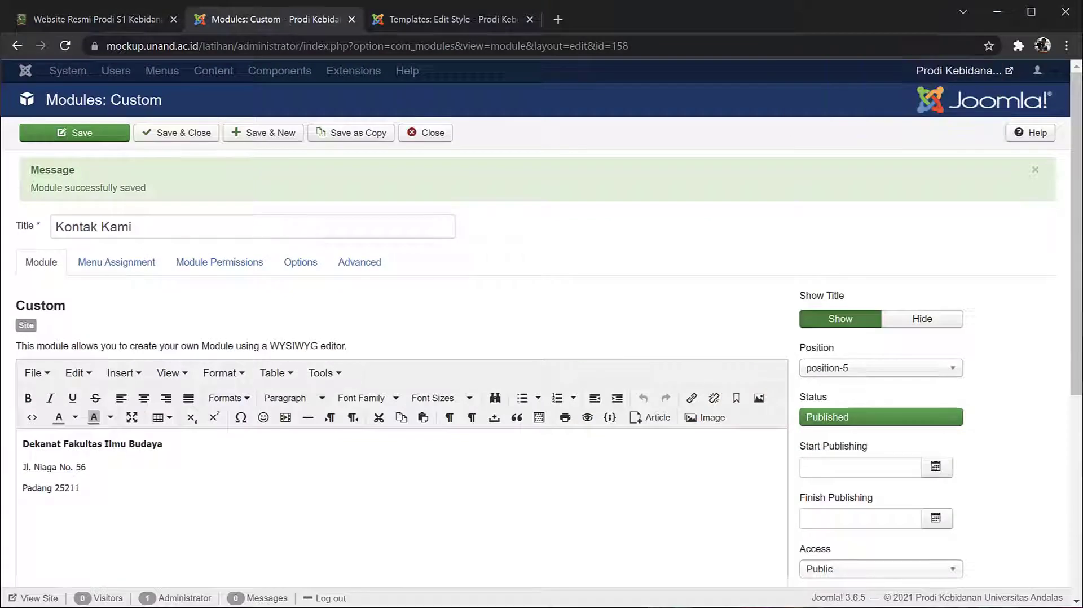
{"action": "left_click", "coordinate": [179, 133]}
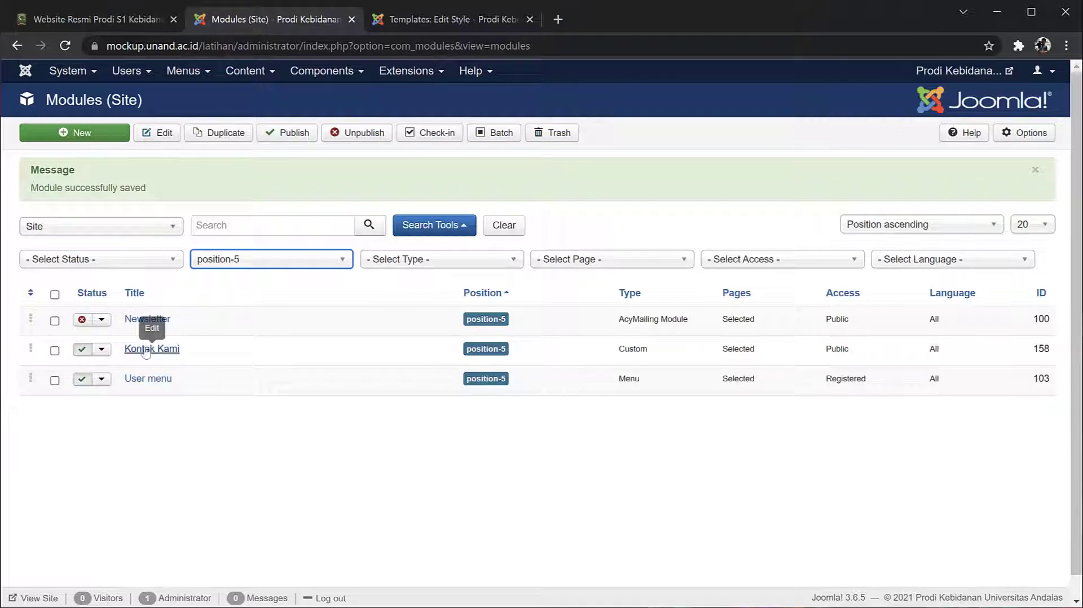
Review the User menu module's settings and menu assignment, and save and close the module.
{"action": "left_click", "coordinate": [145, 383]}
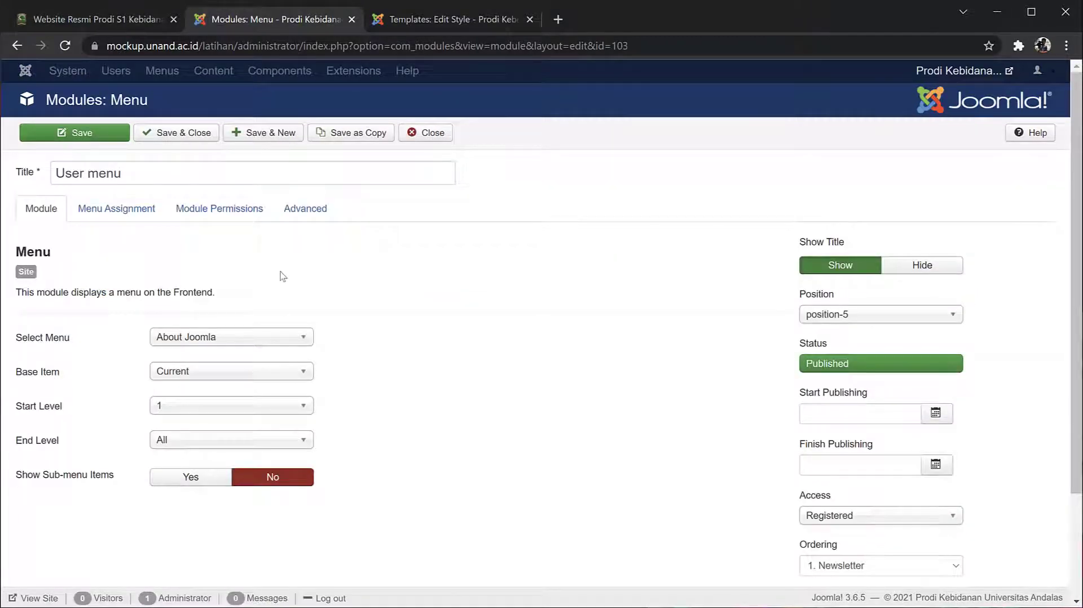
{"action": "scroll", "coordinate": [282, 273], "scroll_direction": "down", "scroll_amount": 1}
{"action": "left_click", "coordinate": [122, 145]}
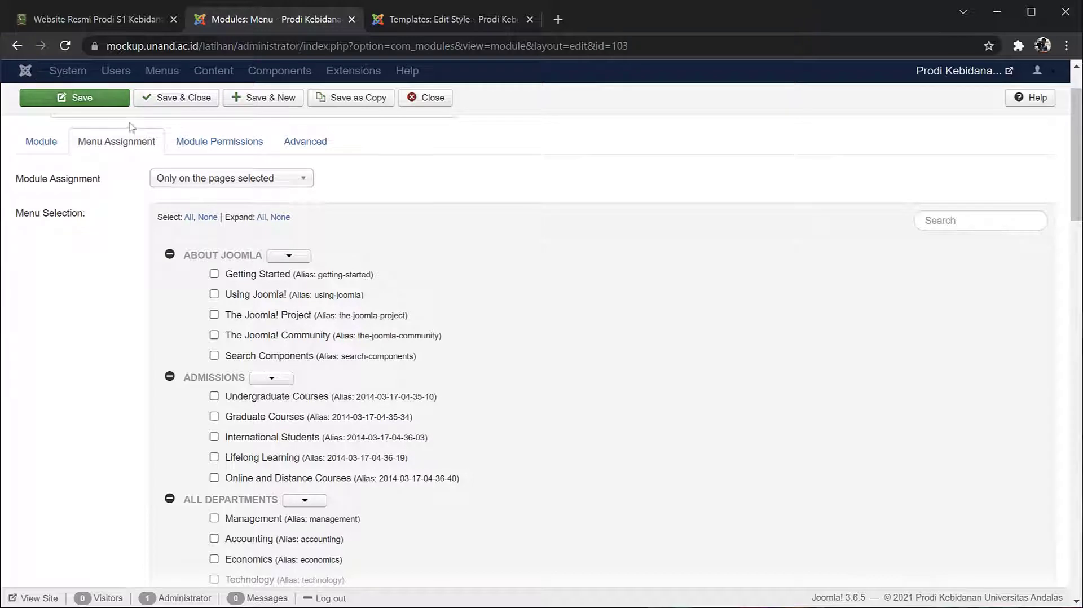
{"action": "left_click", "coordinate": [198, 102]}
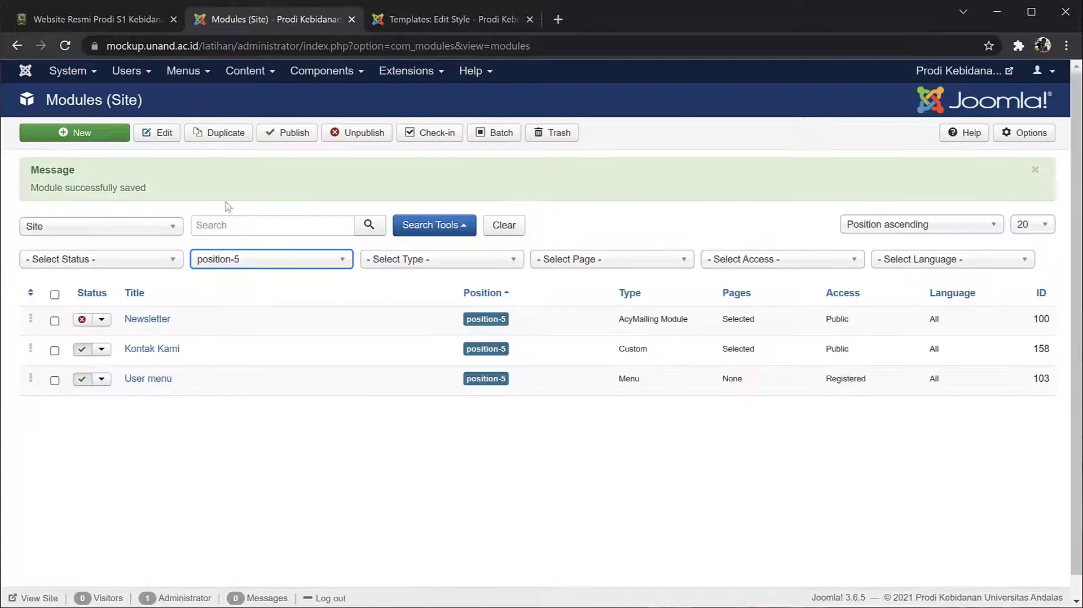
Filter the module list to position-6 and open the EMAIL DAN NOMOR TELEPON module.
{"action": "left_click", "coordinate": [342, 259]}
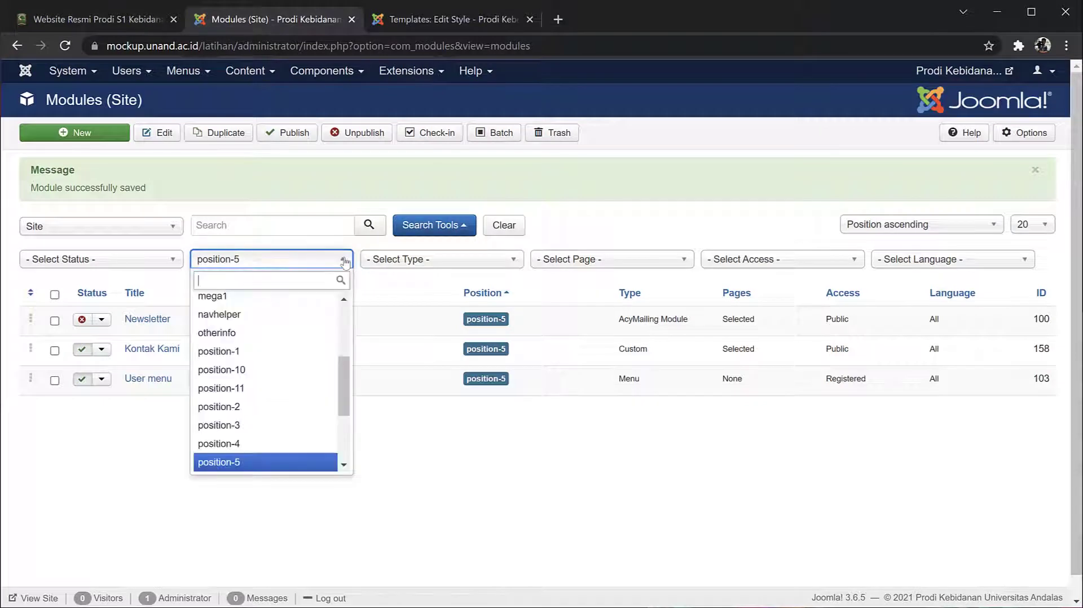
{"action": "scroll", "coordinate": [344, 457], "scroll_direction": "down", "scroll_amount": 2}
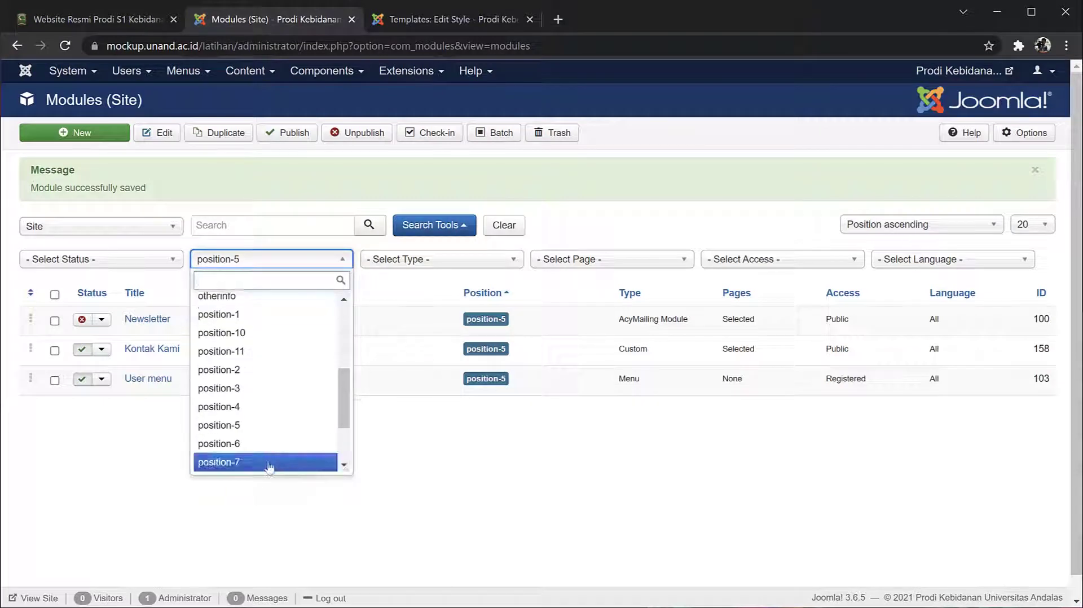
{"action": "left_click", "coordinate": [240, 445]}
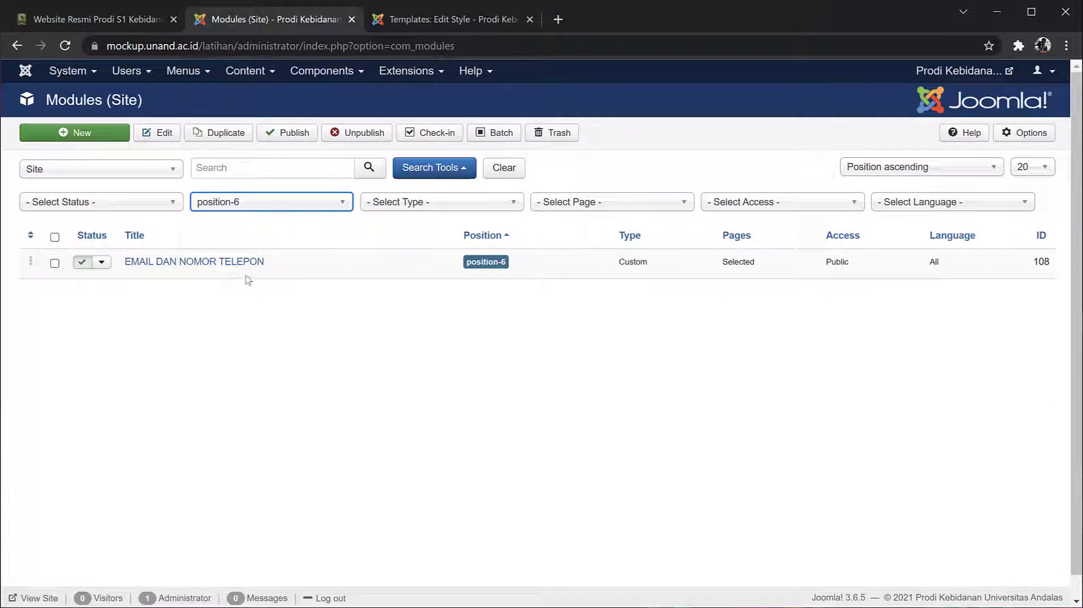
{"action": "left_click", "coordinate": [170, 264]}
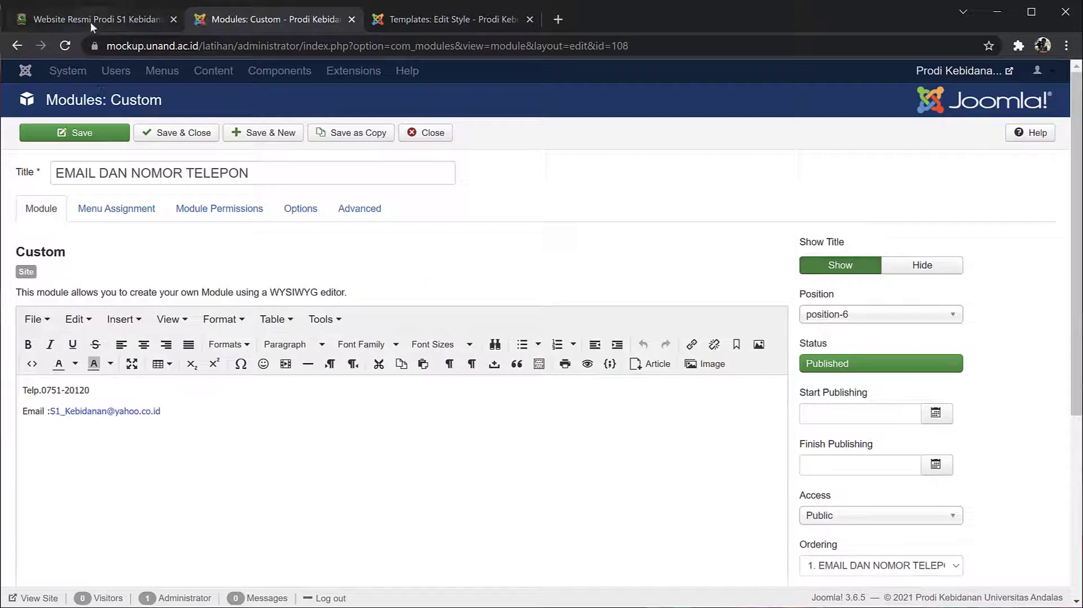
Check the contact block on the homepage, replace the phone number in the module's content, save it and return to the homepage.
{"action": "left_click", "coordinate": [90, 21]}
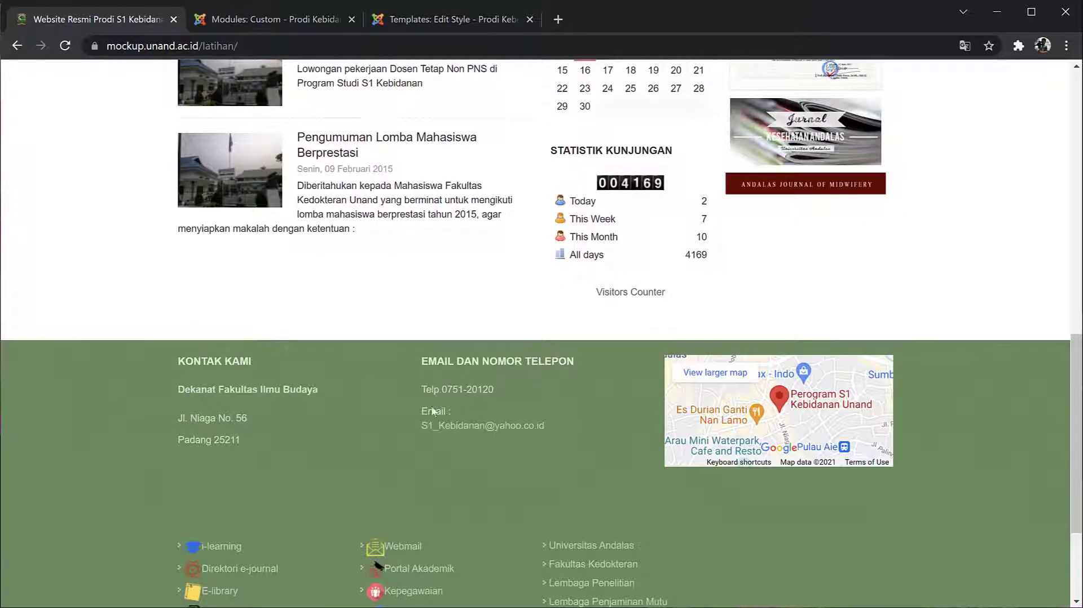
{"action": "left_click", "coordinate": [245, 15]}
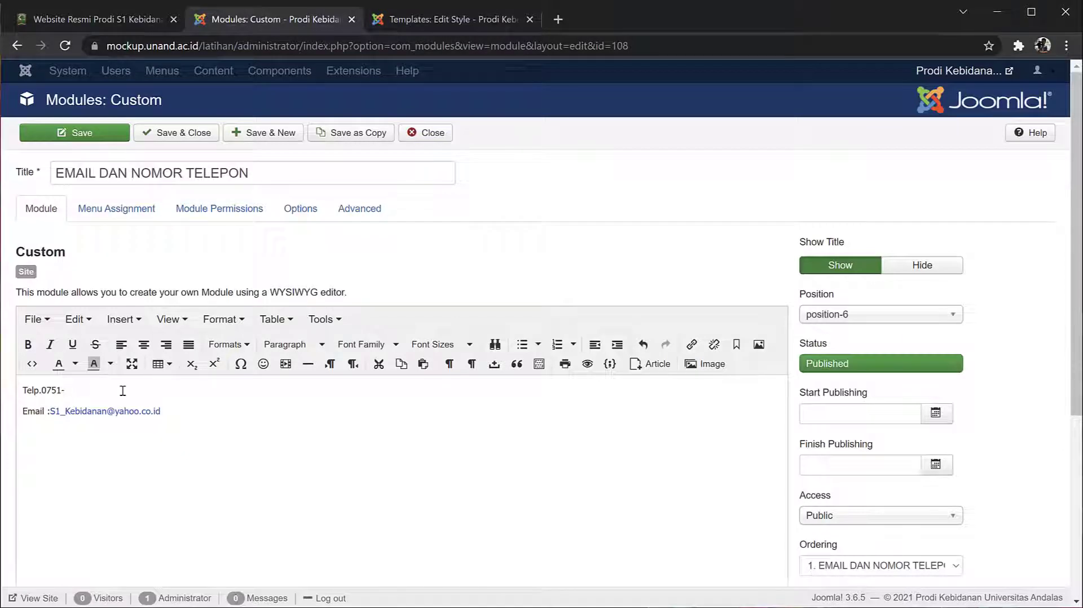
{"action": "type", "text": "1111111"}
{"action": "left_click", "coordinate": [79, 141]}
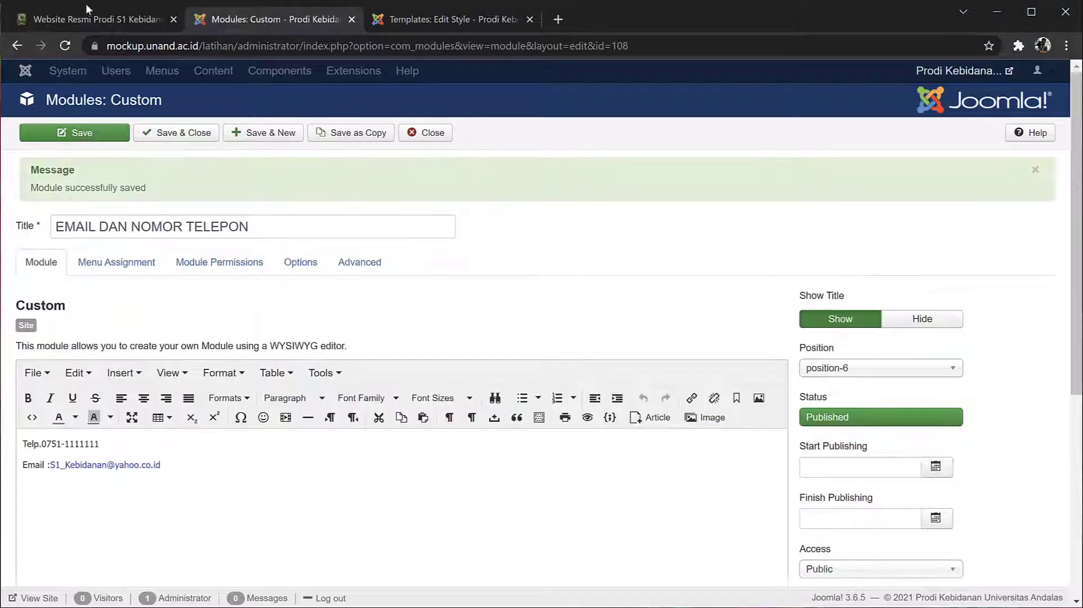
{"action": "left_click", "coordinate": [97, 19]}
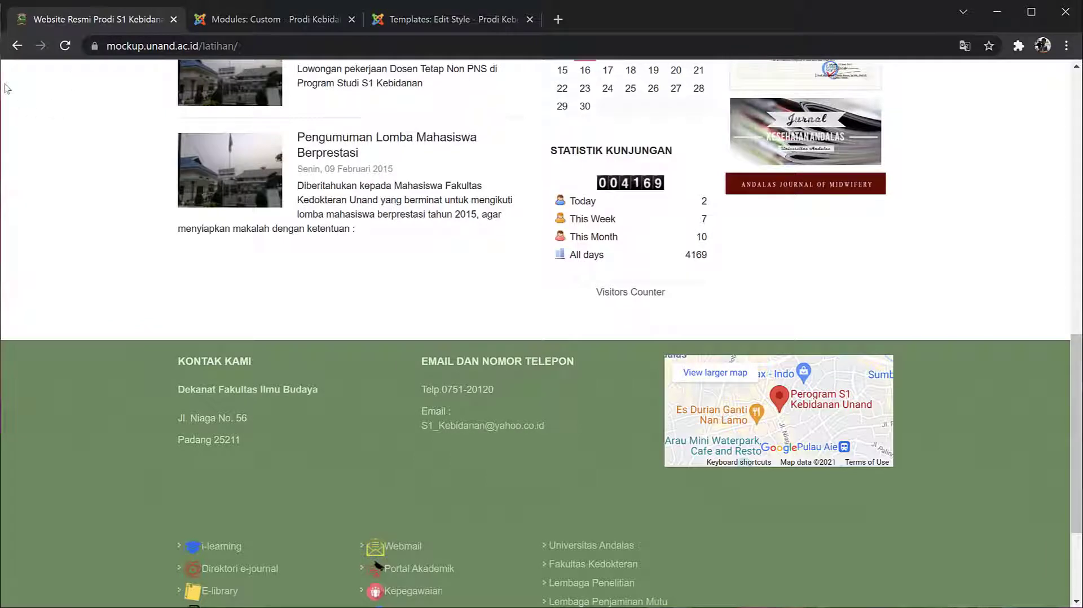
Reload the homepage to check the EMAIL DAN NOMOR TELEPON block, and save and close its module.
{"action": "left_click", "coordinate": [66, 46]}
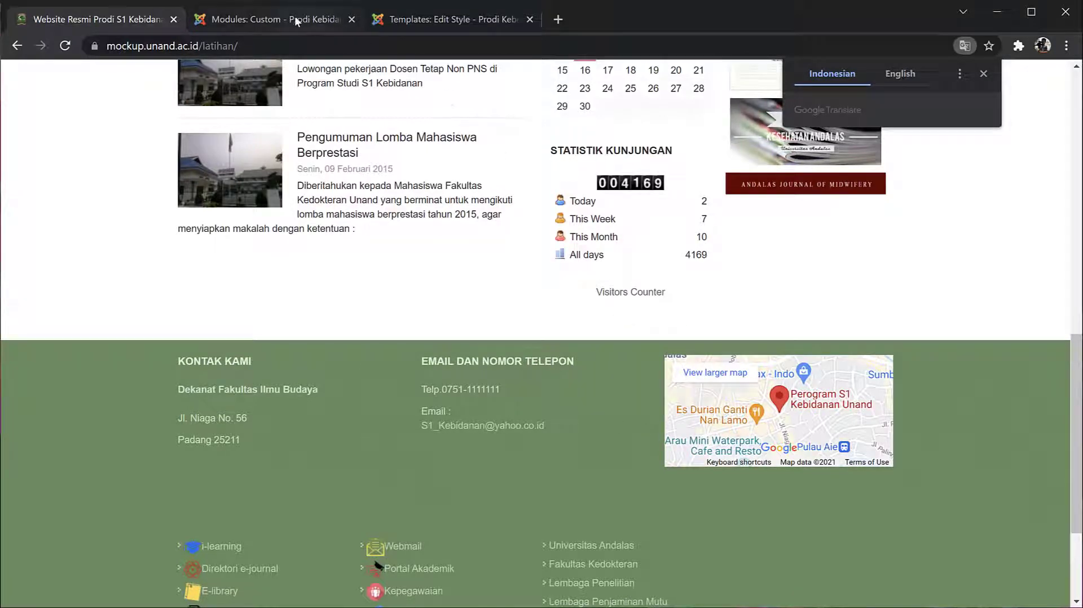
{"action": "left_click", "coordinate": [231, 19]}
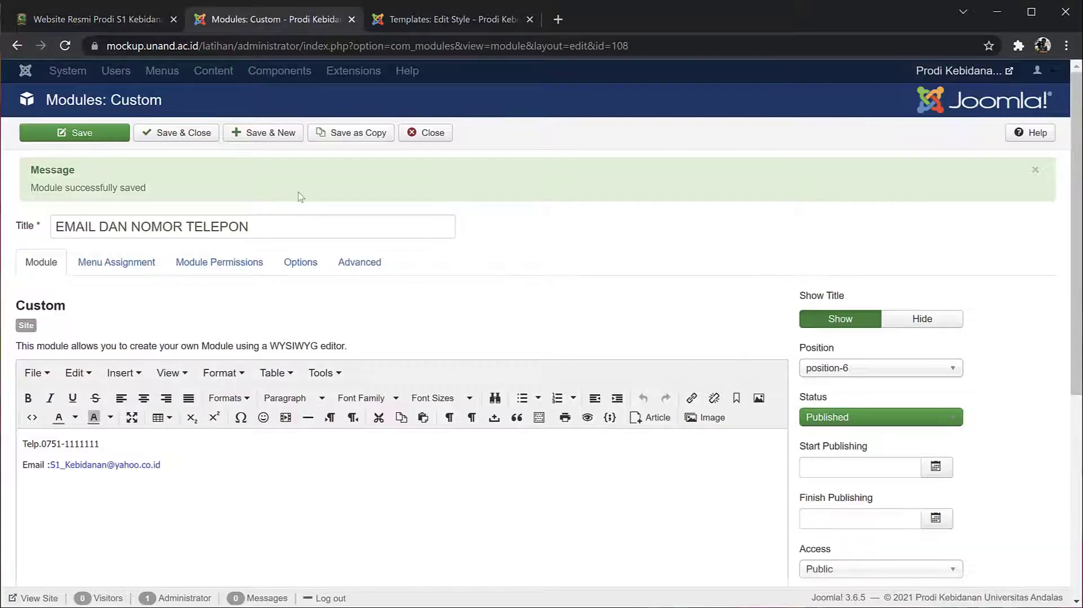
{"action": "left_click", "coordinate": [160, 134]}
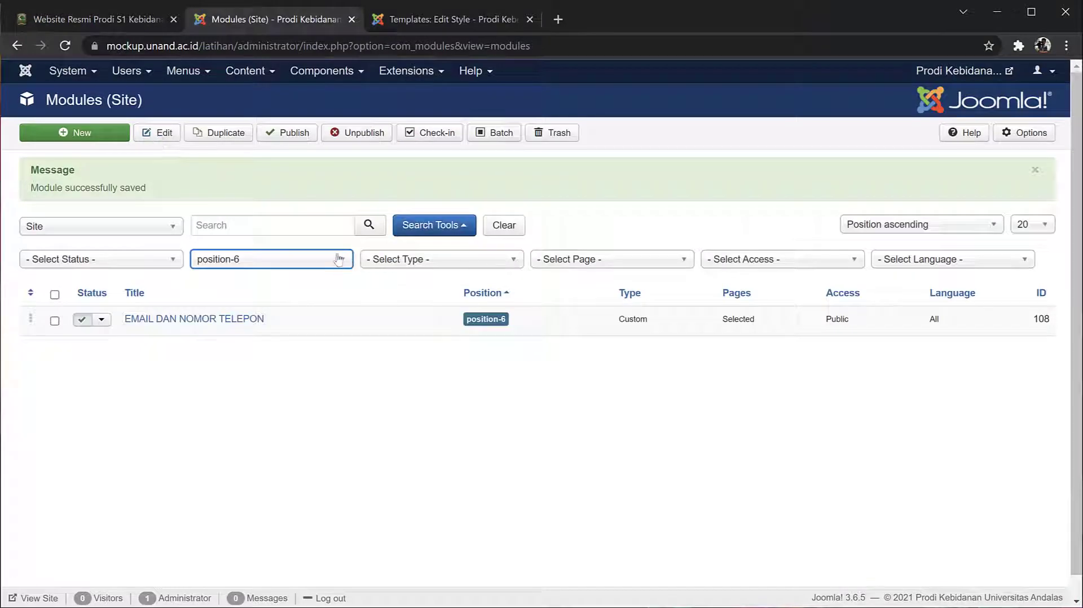
Filter the module list to position-7 and open the Peta module.
{"action": "left_click", "coordinate": [339, 261]}
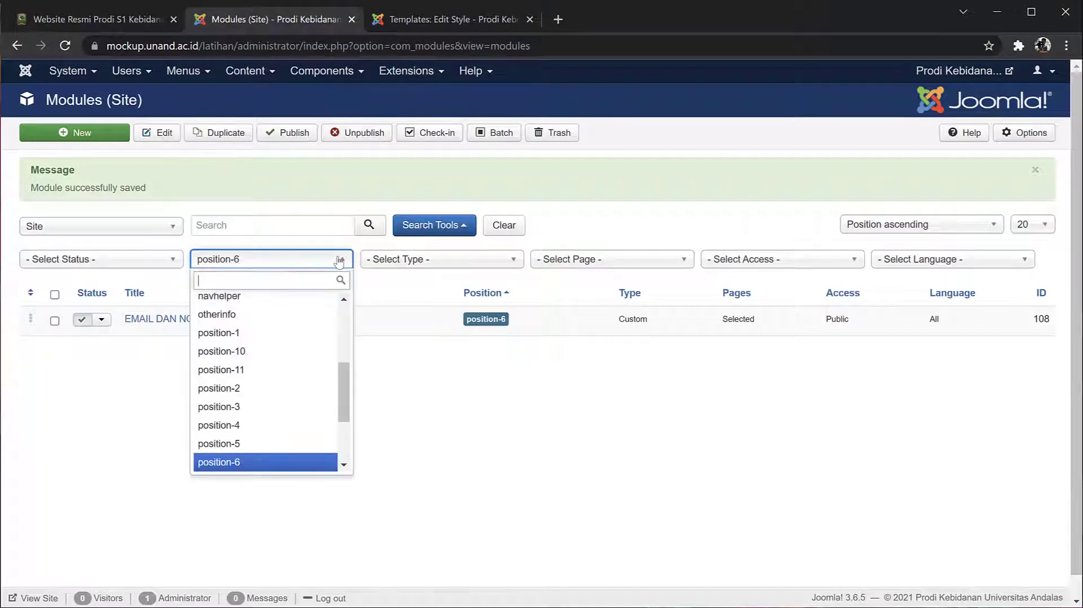
{"action": "left_click", "coordinate": [343, 466]}
{"action": "left_click", "coordinate": [265, 445]}
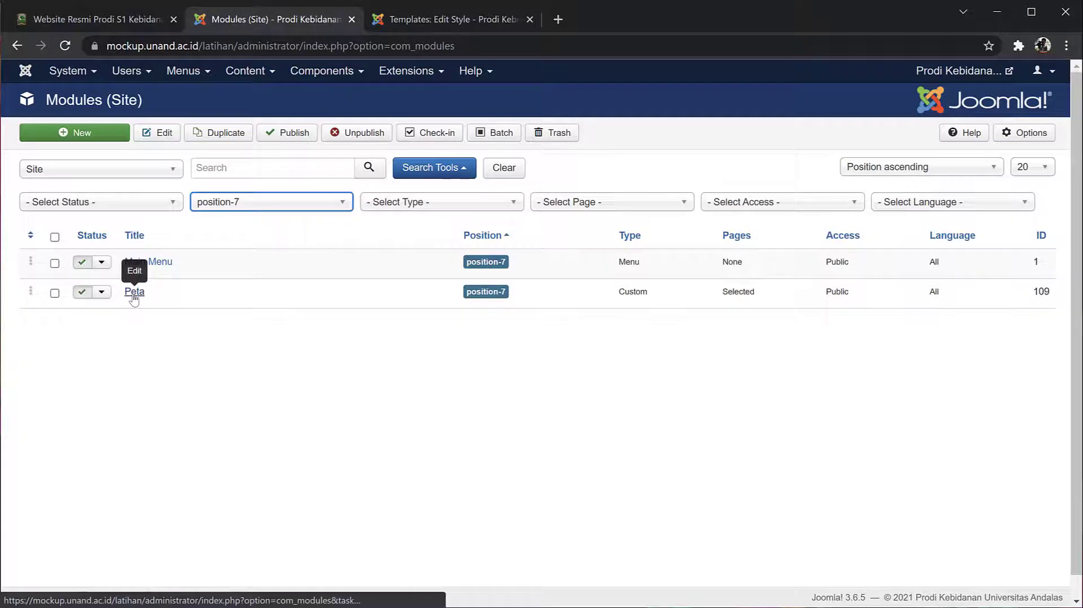
{"action": "left_click", "coordinate": [135, 292]}
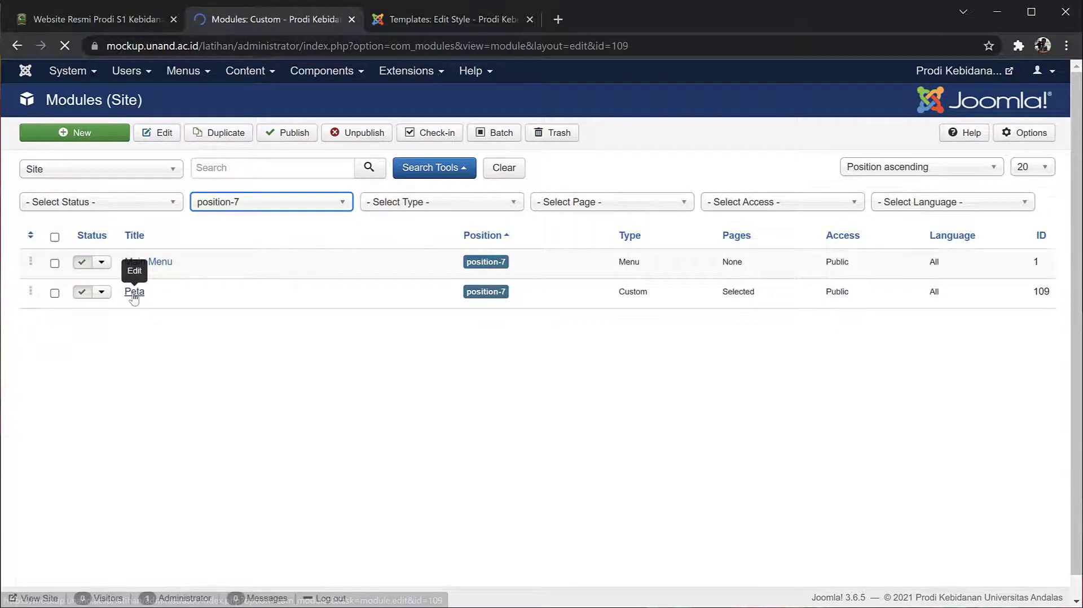
Inspect the embedded map's source code in the Peta module without altering it, and save and close the module.
{"action": "scroll", "coordinate": [380, 478], "scroll_direction": "down", "scroll_amount": 2}
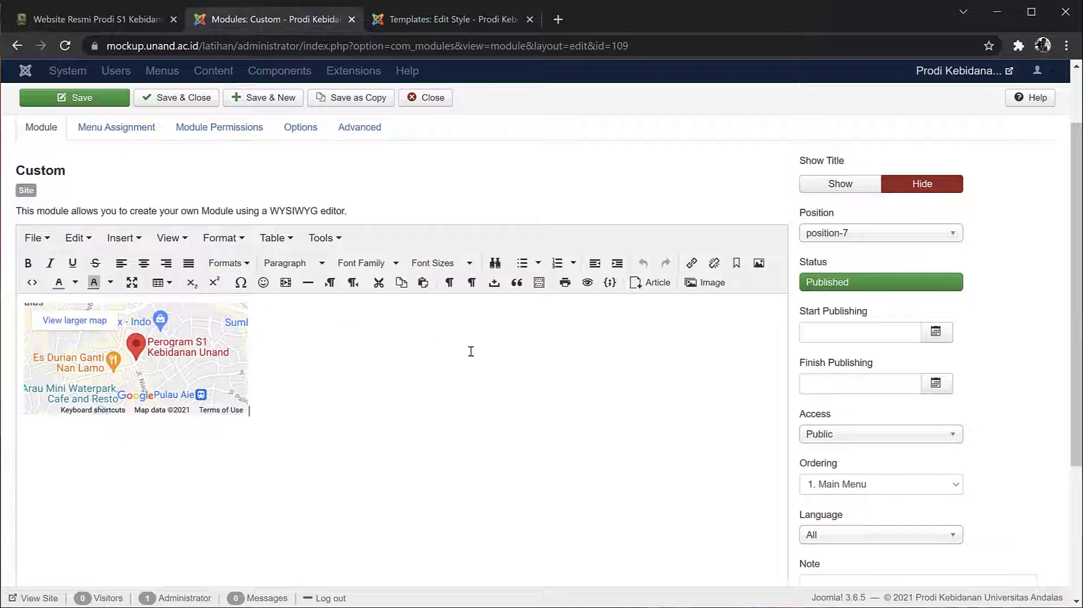
{"action": "left_click", "coordinate": [32, 283]}
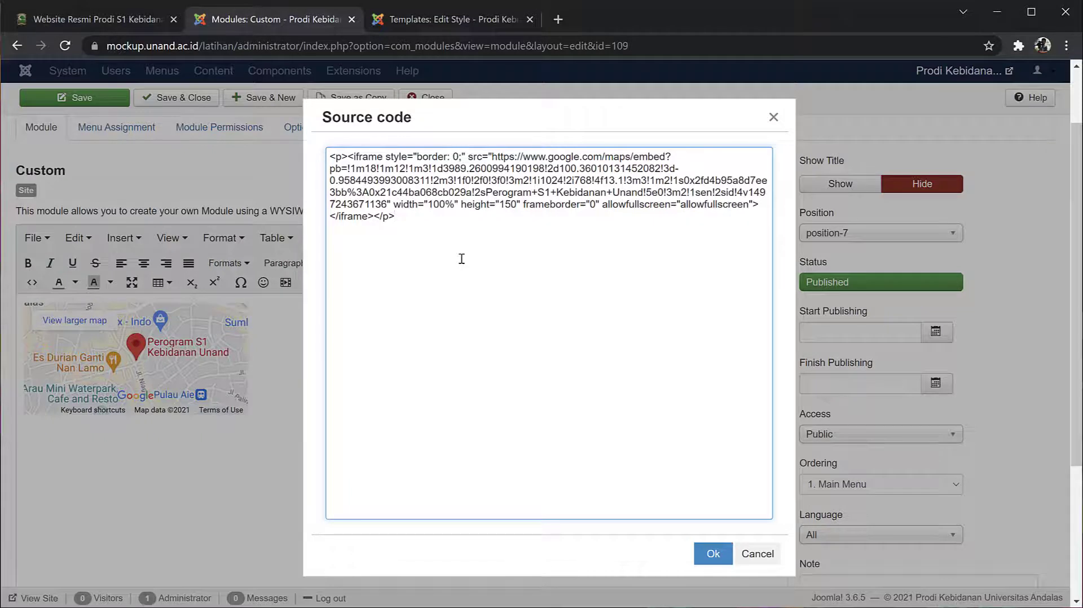
{"action": "left_click_drag", "start_coordinate": [443, 238], "coordinate": [324, 148]}
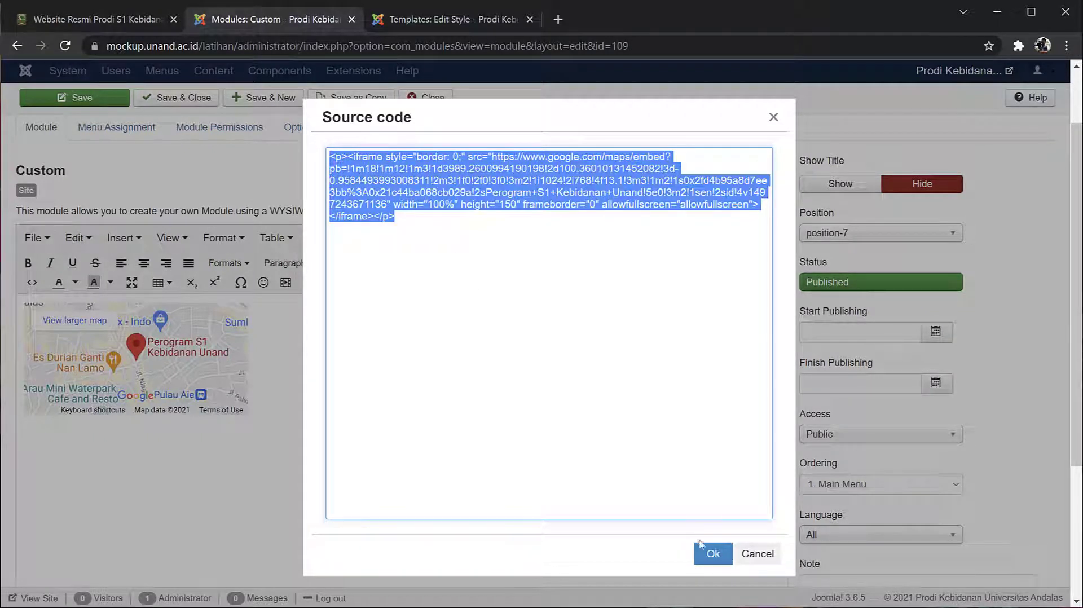
{"action": "left_click", "coordinate": [757, 554]}
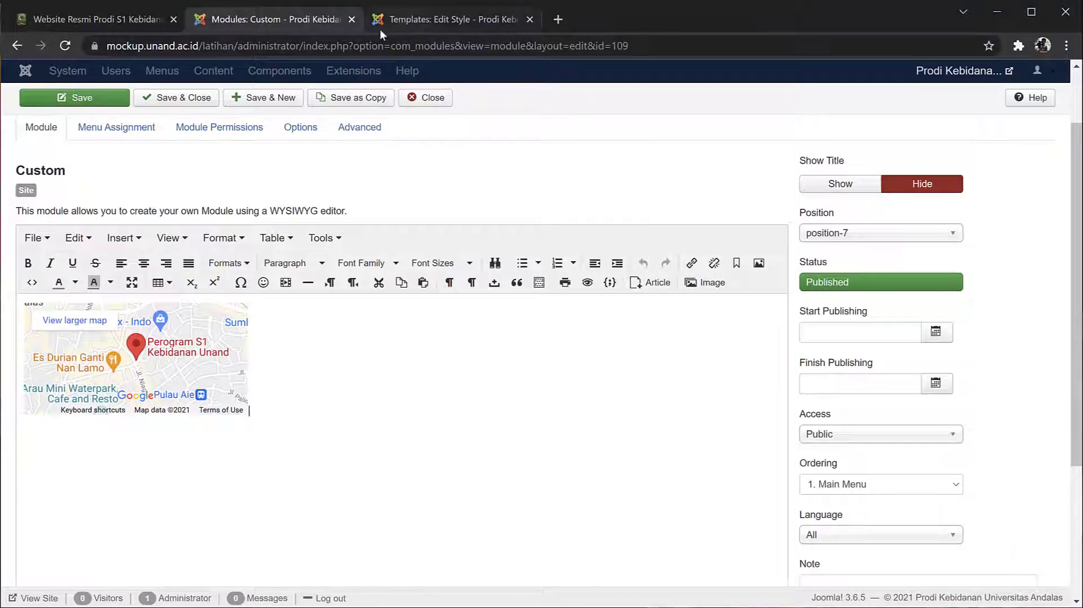
{"action": "left_click", "coordinate": [179, 98]}
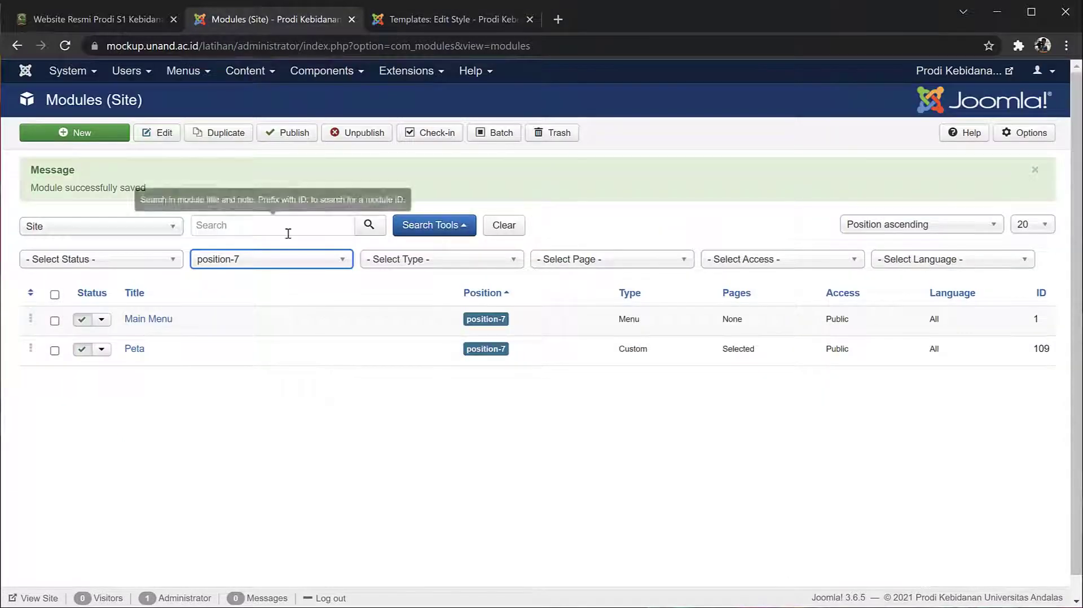
Compare the homepage's footer sections with the template layout's lower positions, from contentslider down to footer.
{"action": "left_click", "coordinate": [125, 19]}
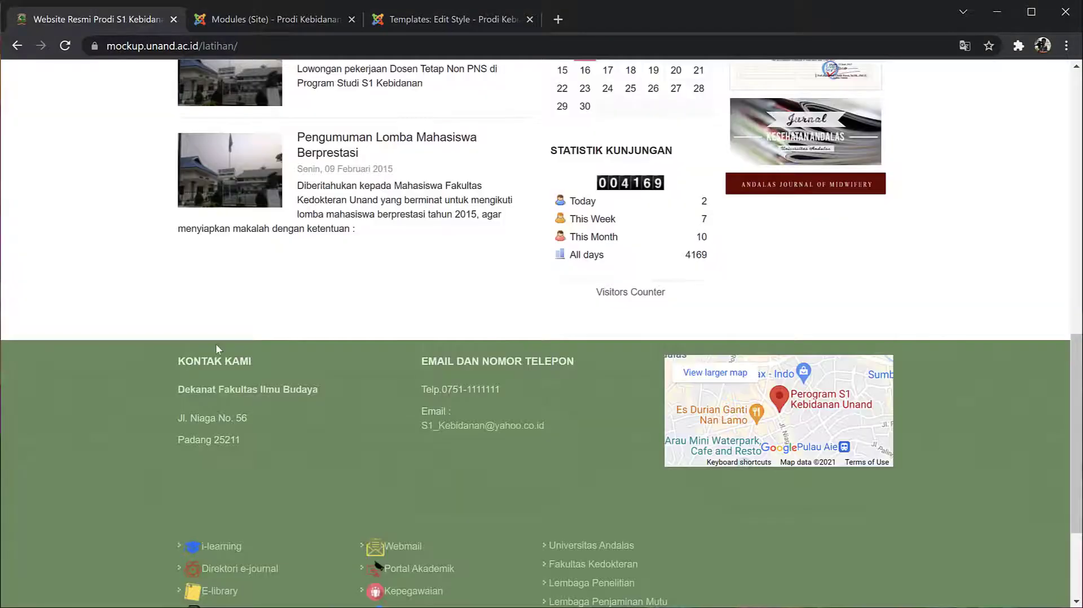
{"action": "scroll", "coordinate": [216, 345], "scroll_direction": "down", "scroll_amount": 3}
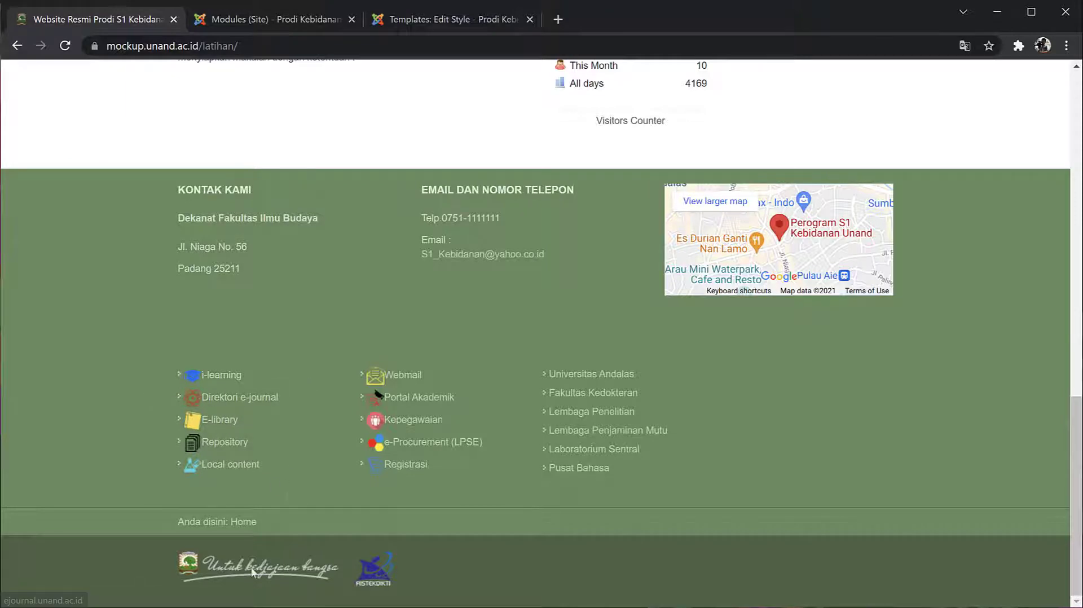
{"action": "scroll", "coordinate": [349, 341], "scroll_direction": "up", "scroll_amount": 15}
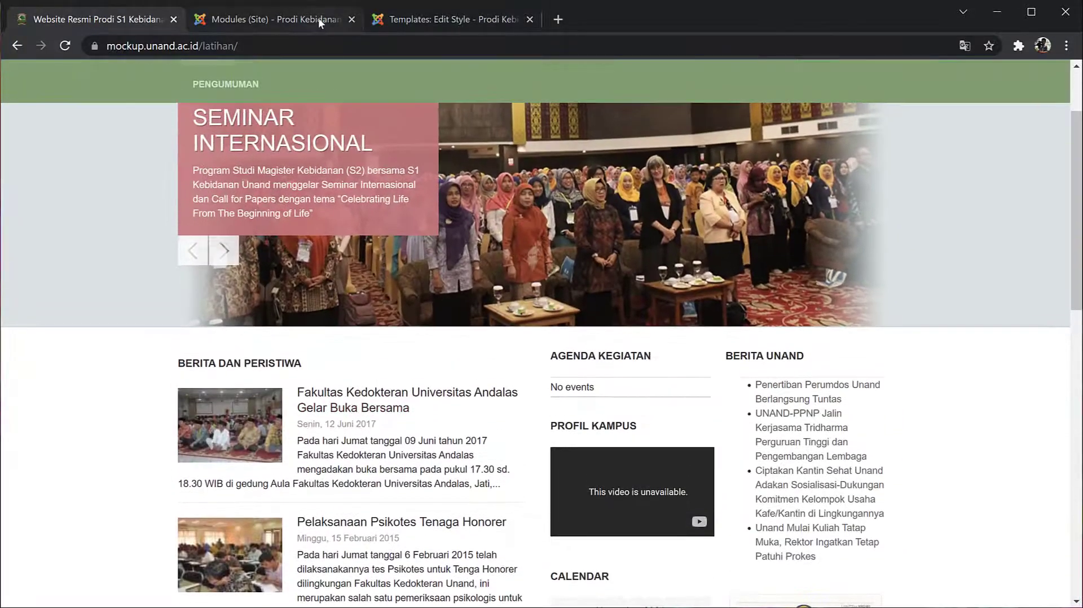
{"action": "left_click", "coordinate": [415, 17]}
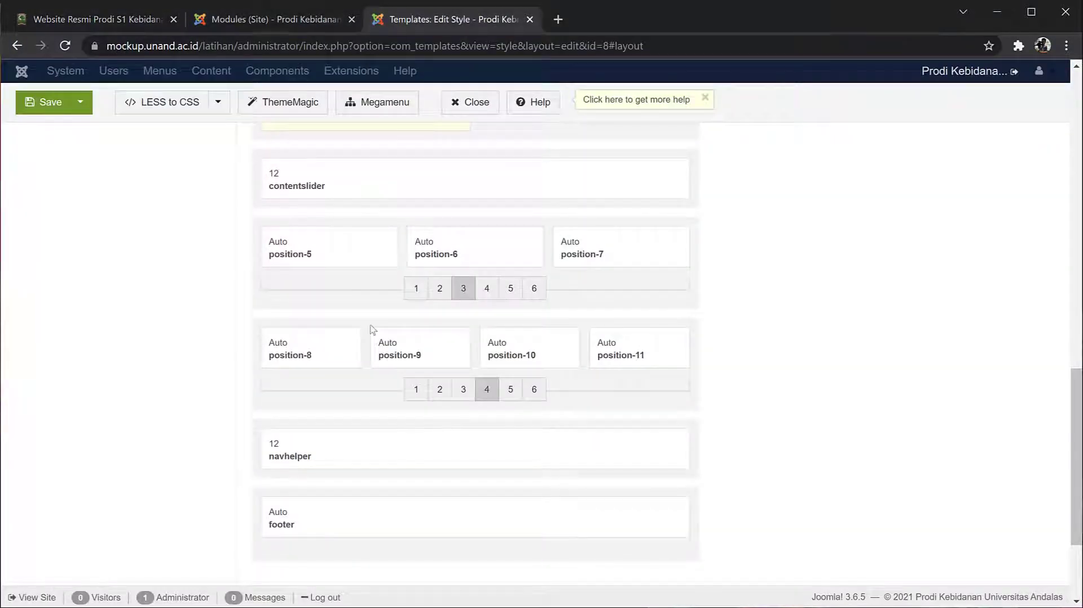
{"action": "scroll", "coordinate": [372, 330], "scroll_direction": "down", "scroll_amount": 3}
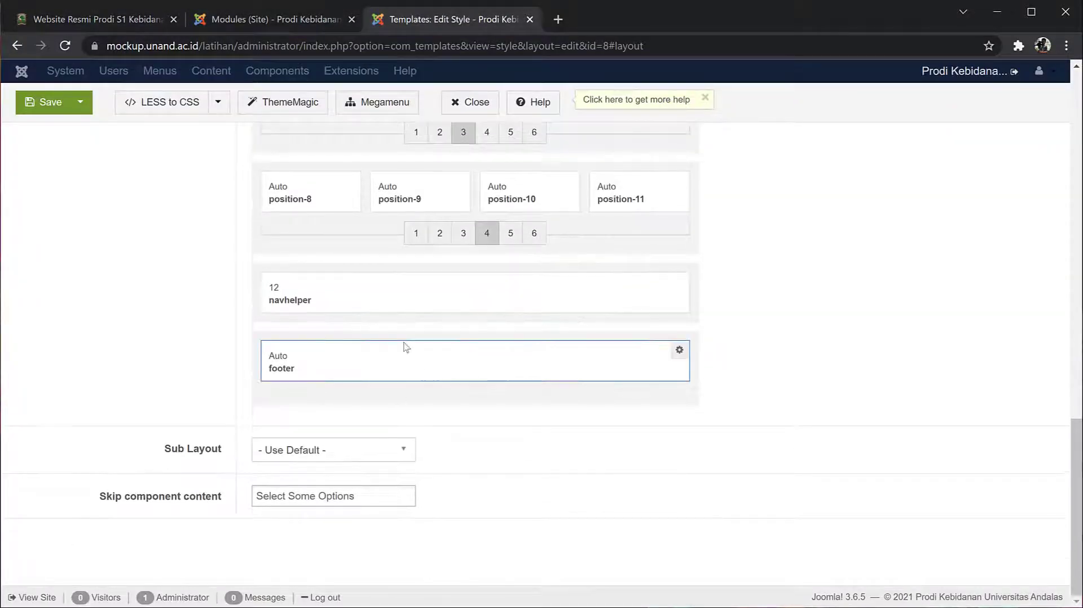
{"action": "scroll", "coordinate": [406, 346], "scroll_direction": "up", "scroll_amount": 2}
{"action": "scroll", "coordinate": [405, 346], "scroll_direction": "up", "scroll_amount": 2}
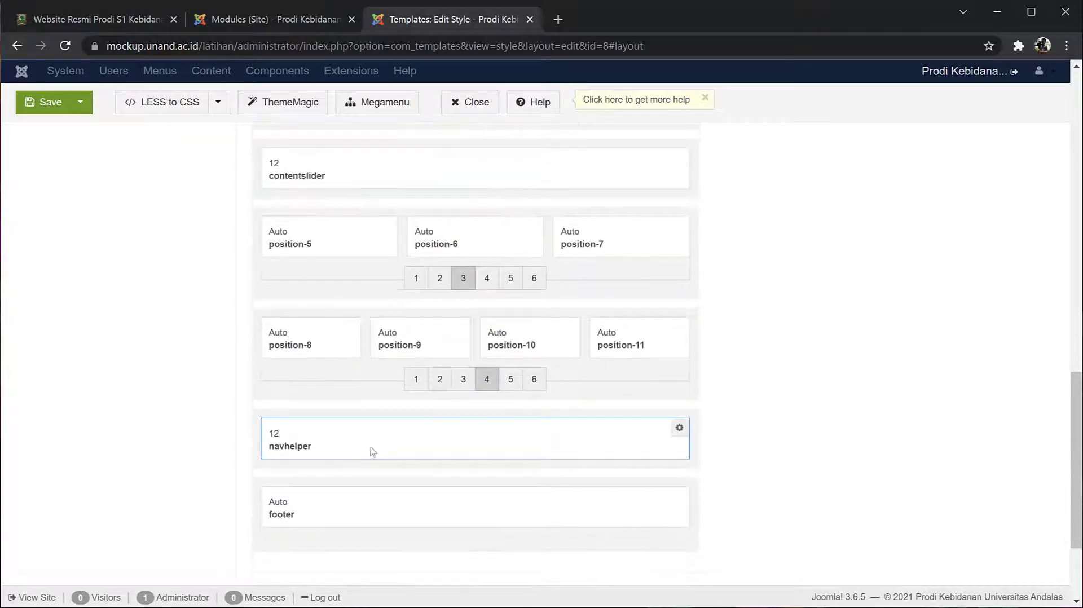
{"action": "scroll", "coordinate": [355, 485], "scroll_direction": "down", "scroll_amount": 1}
{"action": "scroll", "coordinate": [355, 485], "scroll_direction": "up", "scroll_amount": 1}
{"action": "scroll", "coordinate": [355, 485], "scroll_direction": "up", "scroll_amount": 1}
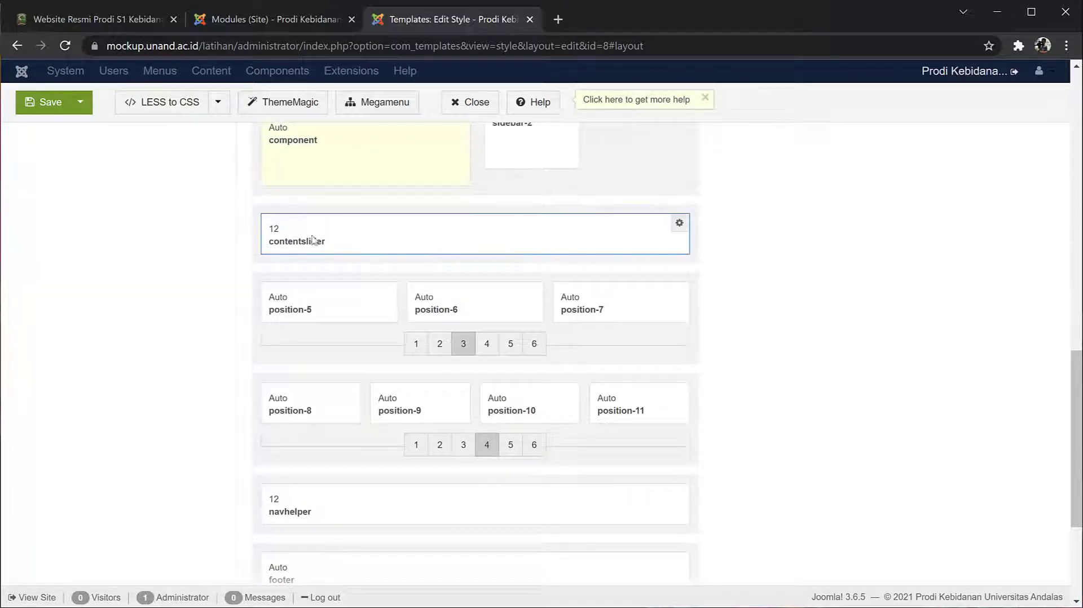
Check the homepage area above the footer, and open unand.ac.id in a new tab to examine its content slider above the footer.
{"action": "left_click", "coordinate": [93, 21]}
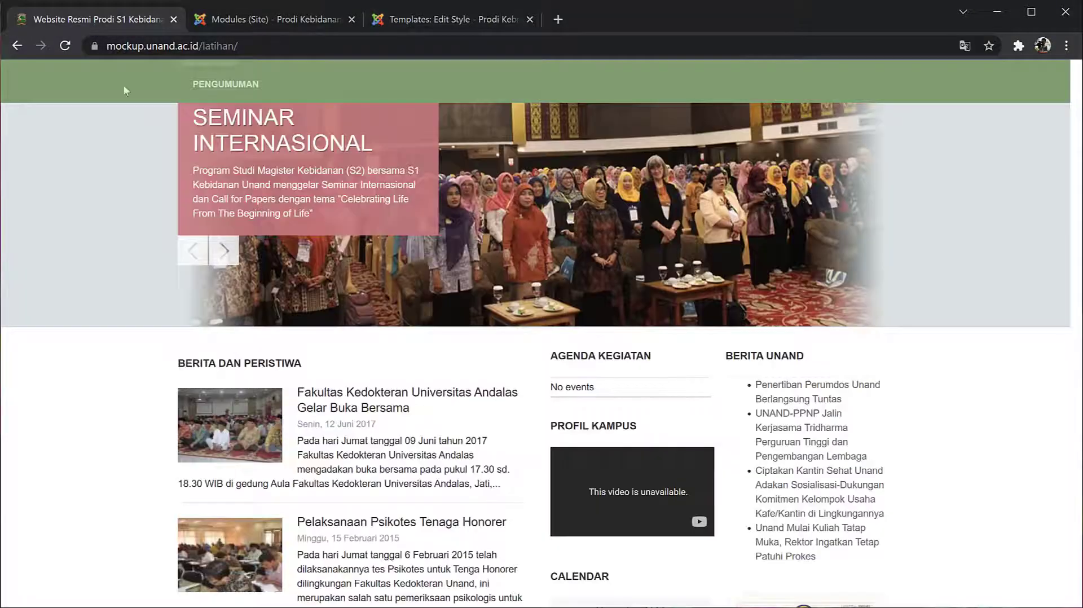
{"action": "scroll", "coordinate": [330, 401], "scroll_direction": "down", "scroll_amount": 15}
{"action": "scroll", "coordinate": [307, 296], "scroll_direction": "up", "scroll_amount": 3}
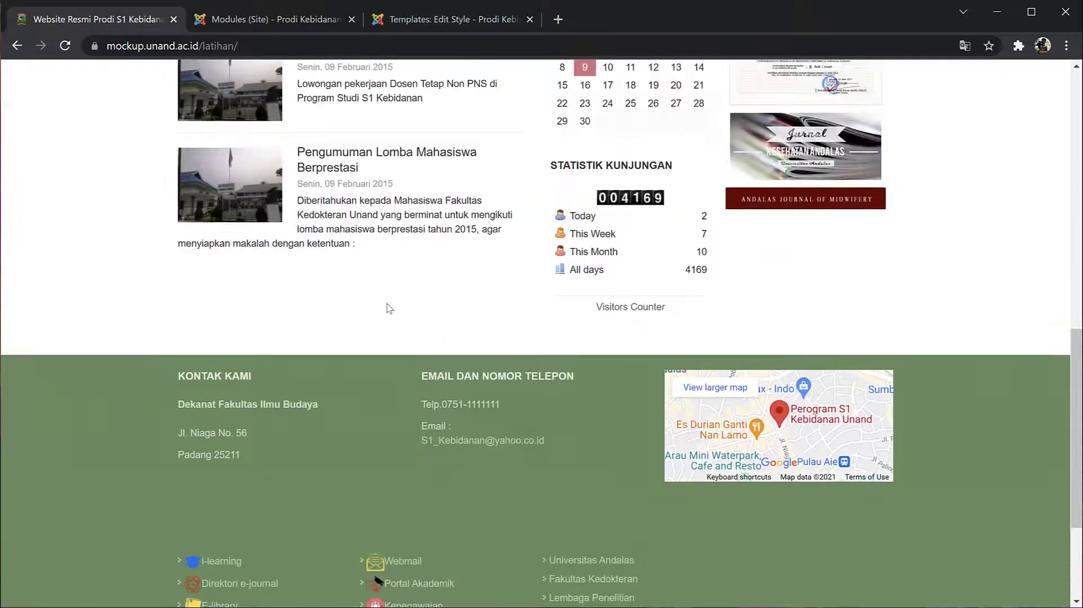
{"action": "left_click", "coordinate": [557, 20]}
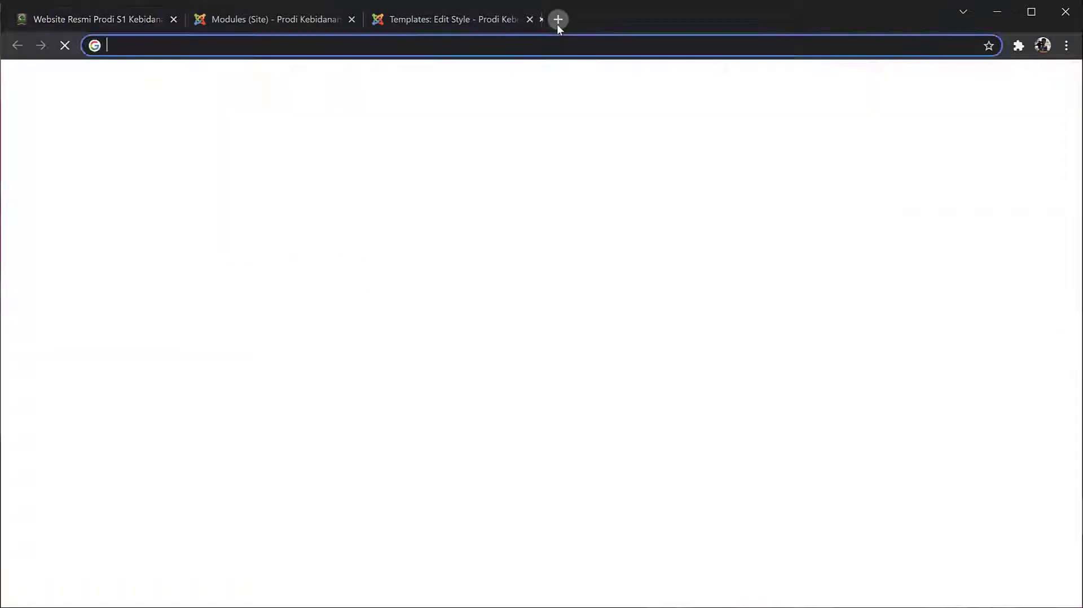
{"action": "type", "text": "unand.ac.id"}
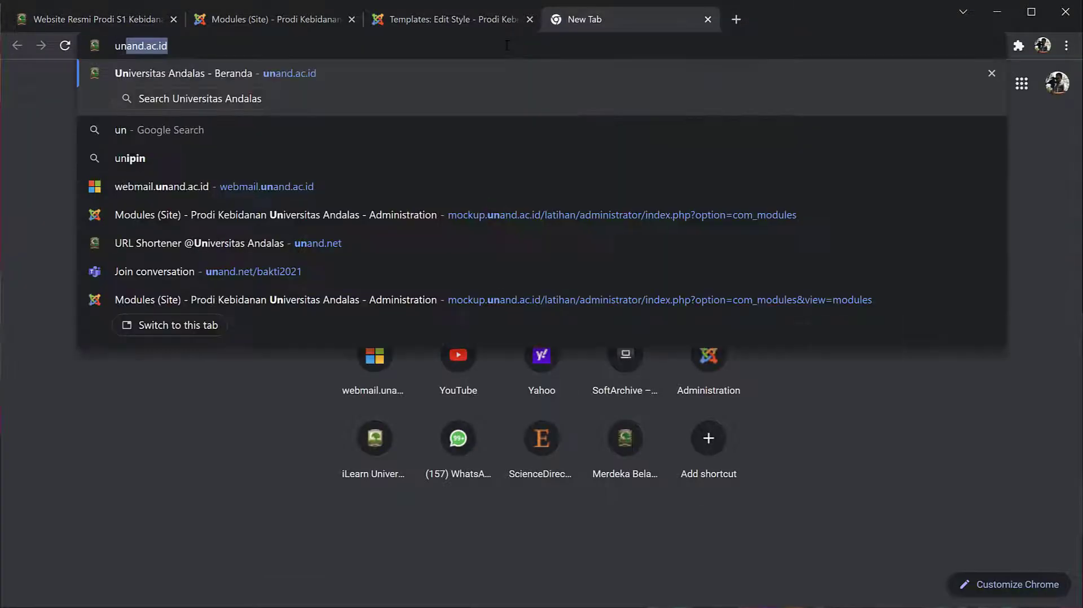
{"action": "key", "text": "Right"}
{"action": "key", "text": "Return"}
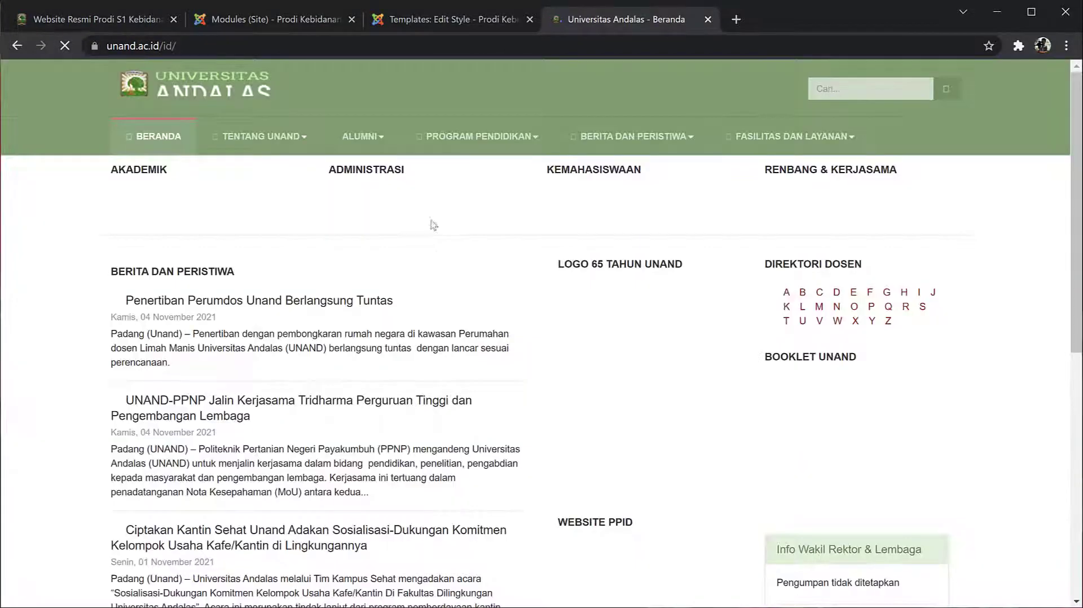
{"action": "scroll", "coordinate": [430, 252], "scroll_direction": "down", "scroll_amount": 15}
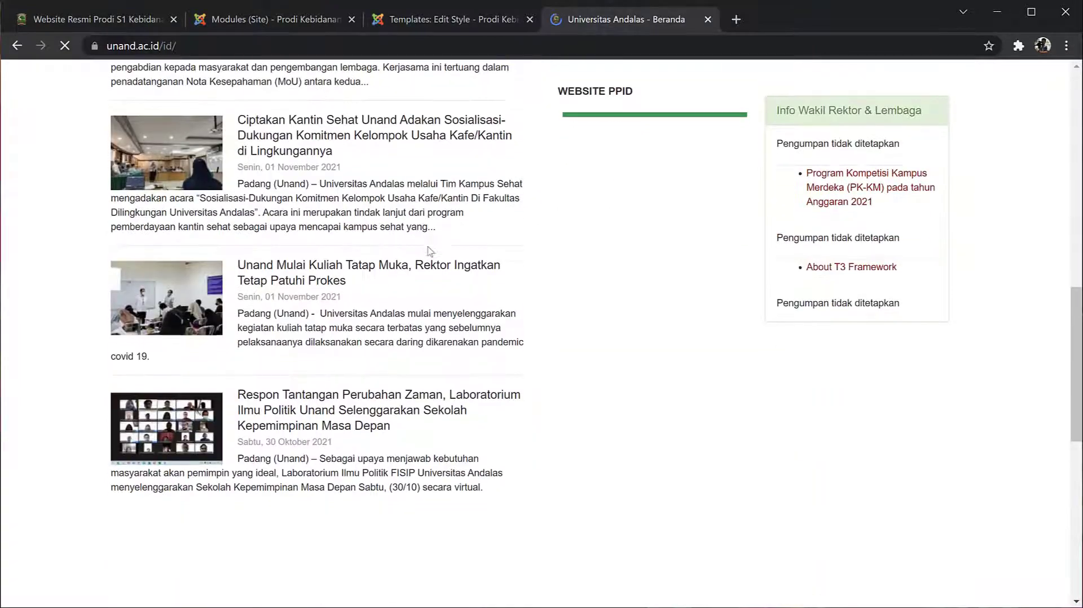
{"action": "scroll", "coordinate": [430, 252], "scroll_direction": "up", "scroll_amount": 3}
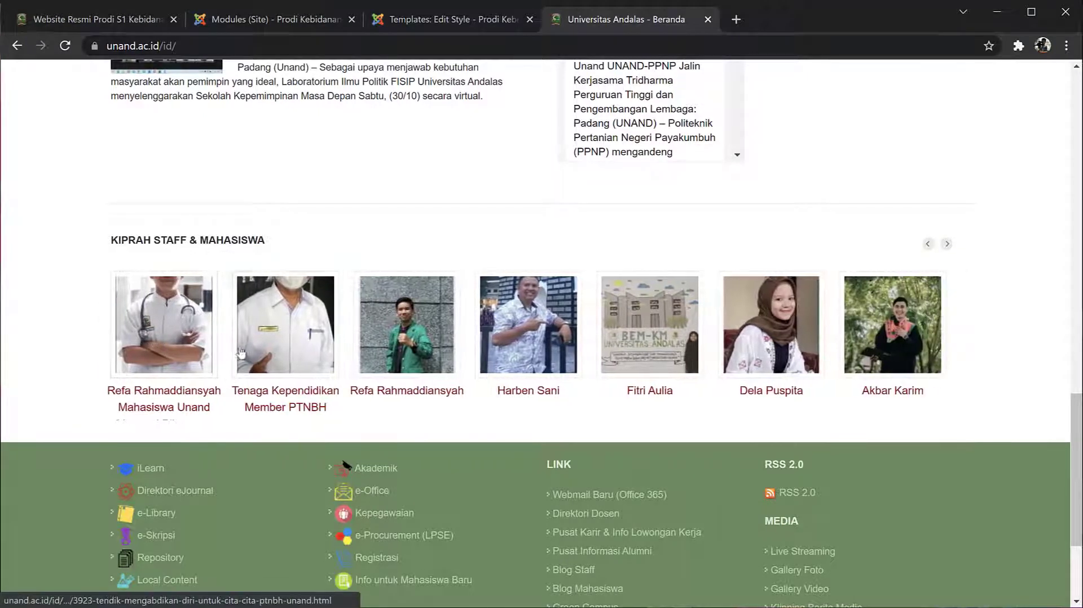
Review the lower positions in the template layout and filter the module list to the contentslider position.
{"action": "left_click", "coordinate": [285, 21]}
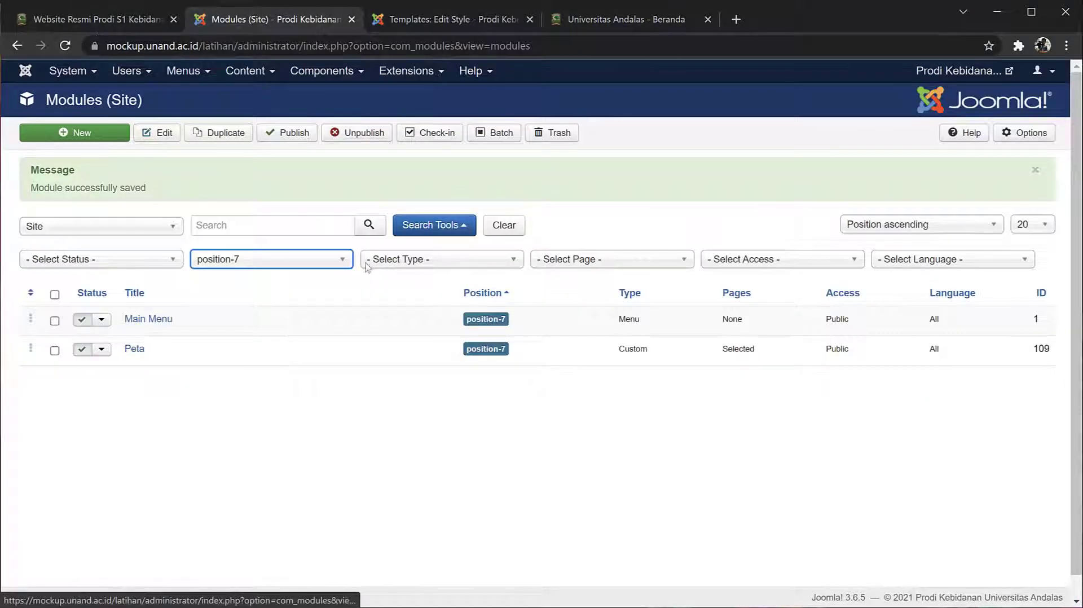
{"action": "left_click", "coordinate": [458, 18]}
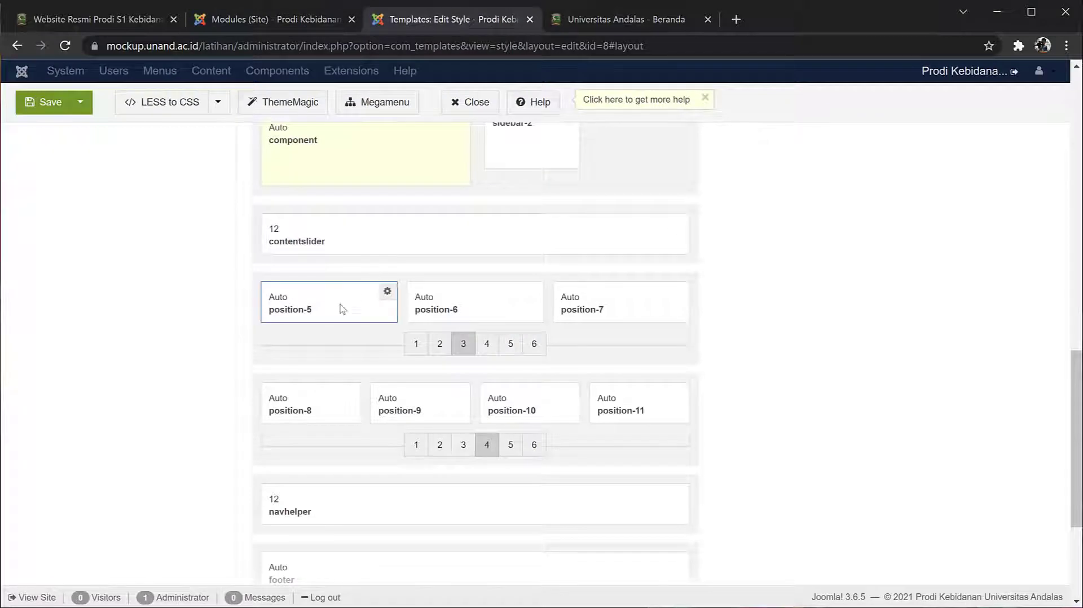
{"action": "scroll", "coordinate": [313, 467], "scroll_direction": "down", "scroll_amount": 1}
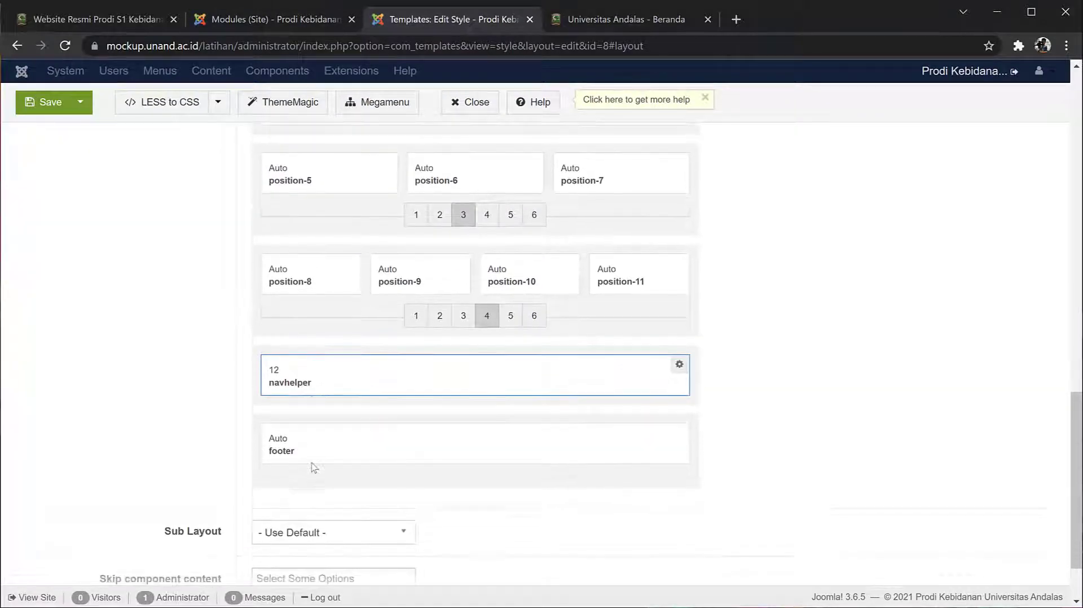
{"action": "scroll", "coordinate": [314, 468], "scroll_direction": "up", "scroll_amount": 1}
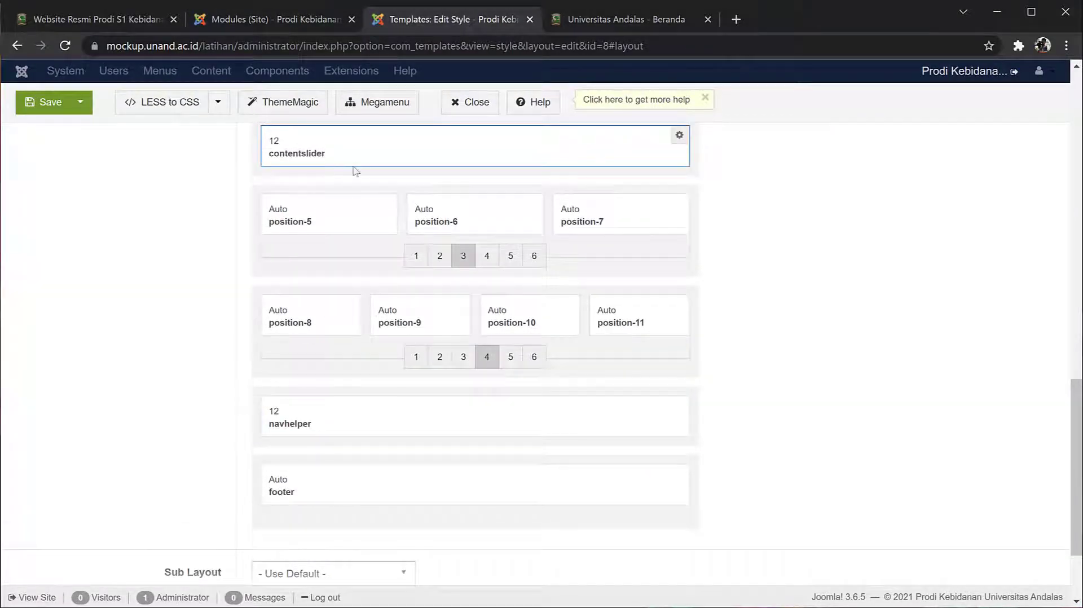
{"action": "left_click", "coordinate": [259, 22]}
{"action": "left_click", "coordinate": [341, 261]}
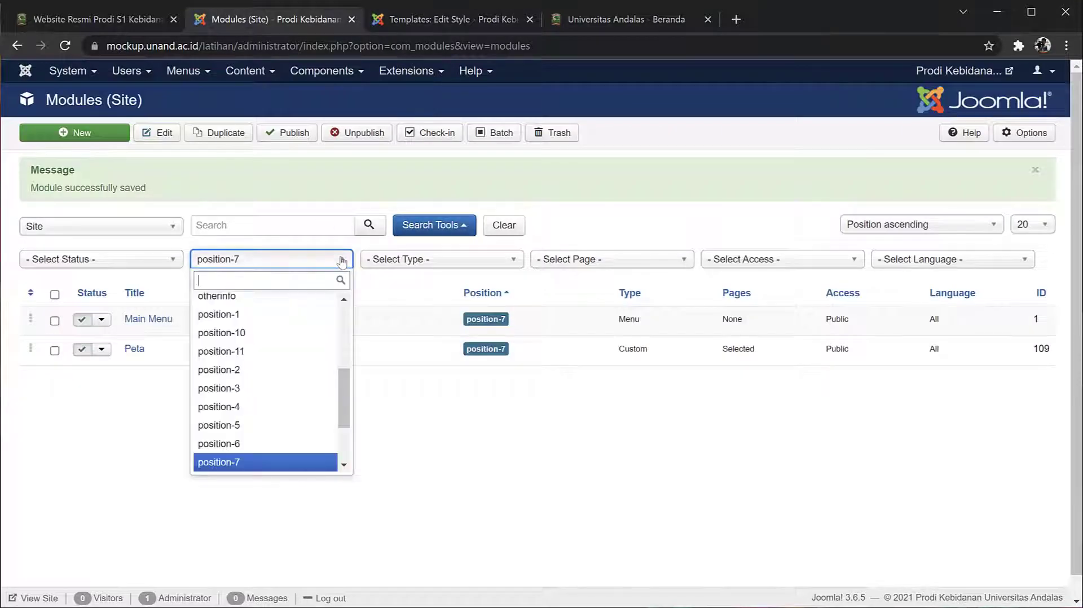
{"action": "left_click_drag", "start_coordinate": [344, 407], "coordinate": [340, 324]}
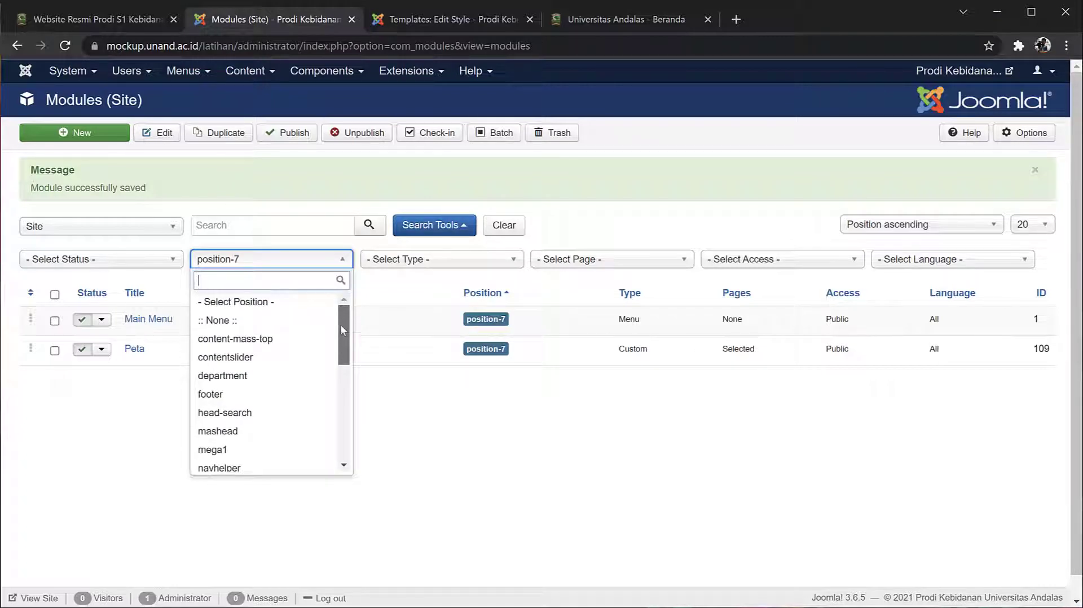
{"action": "left_click", "coordinate": [214, 362]}
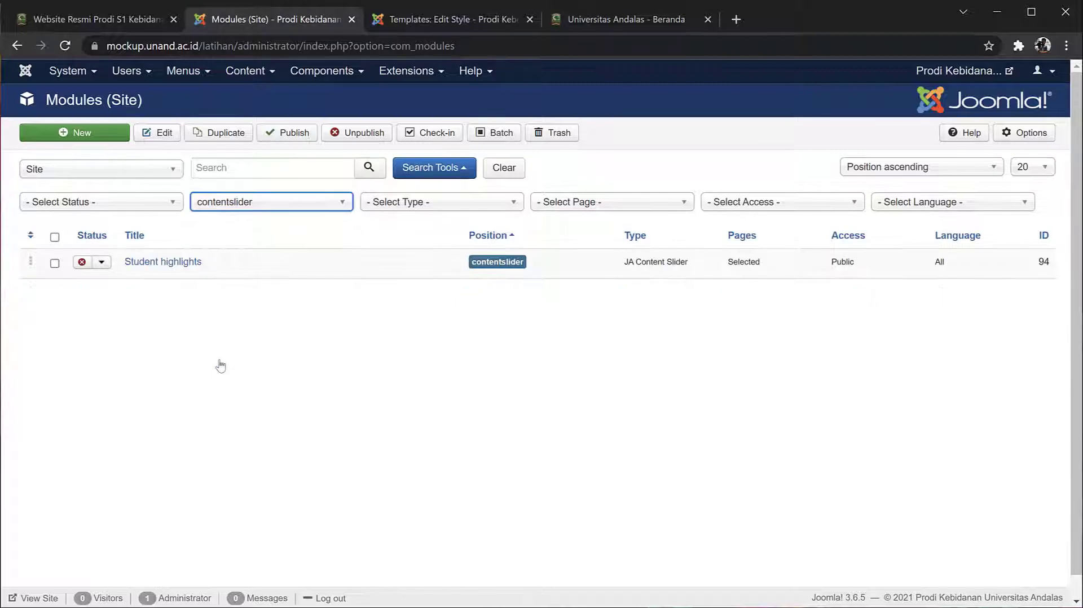
Publish the Student highlights module and open it to review its content settings.
{"action": "left_click", "coordinate": [83, 262]}
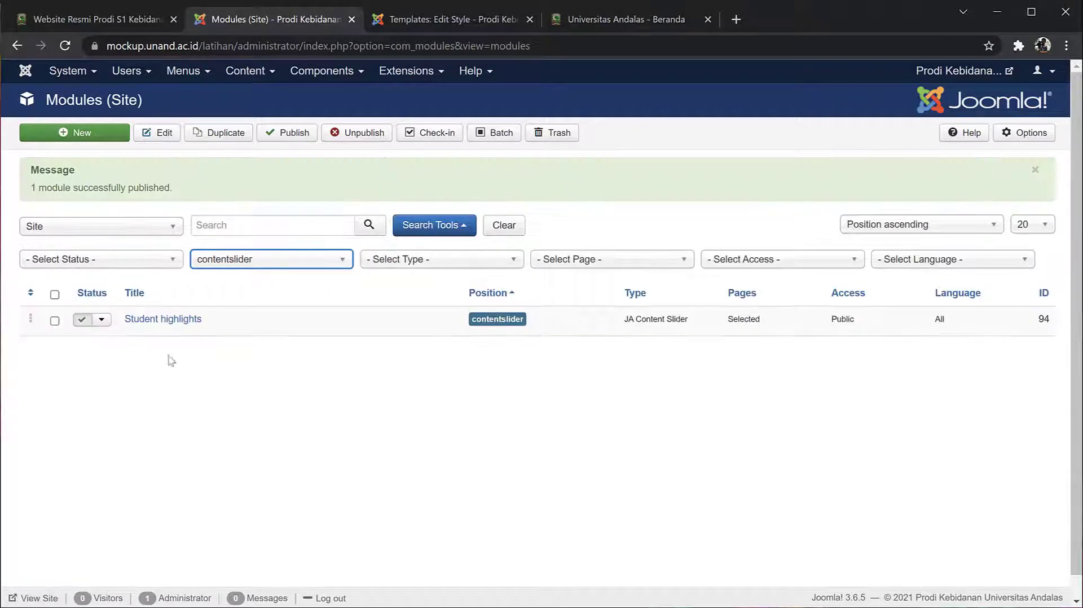
{"action": "left_click", "coordinate": [168, 320]}
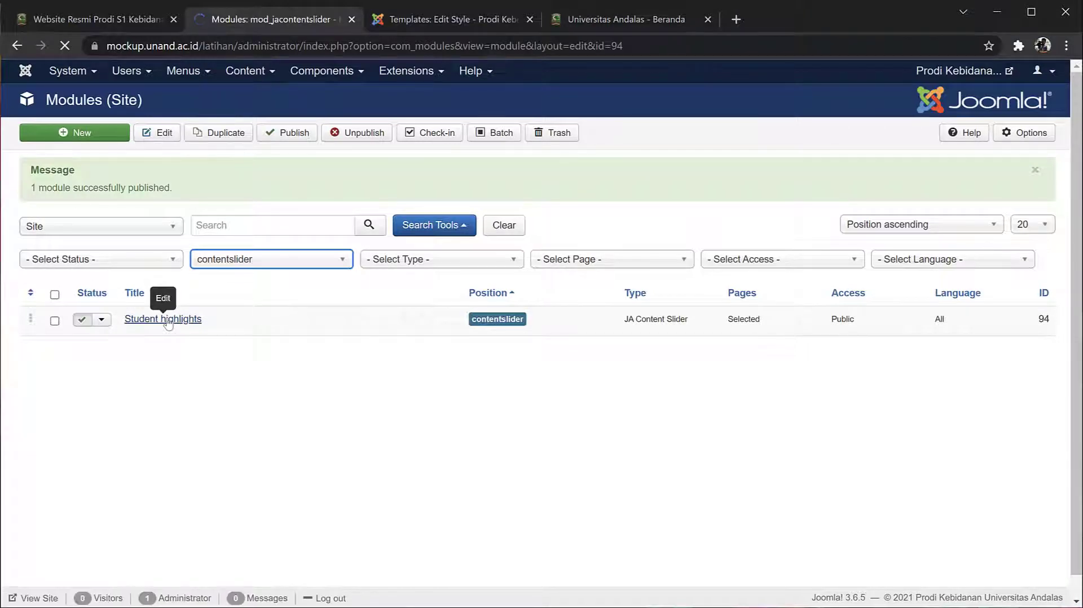
{"action": "scroll", "coordinate": [319, 391], "scroll_direction": "down", "scroll_amount": 2}
{"action": "scroll", "coordinate": [319, 392], "scroll_direction": "down", "scroll_amount": 2}
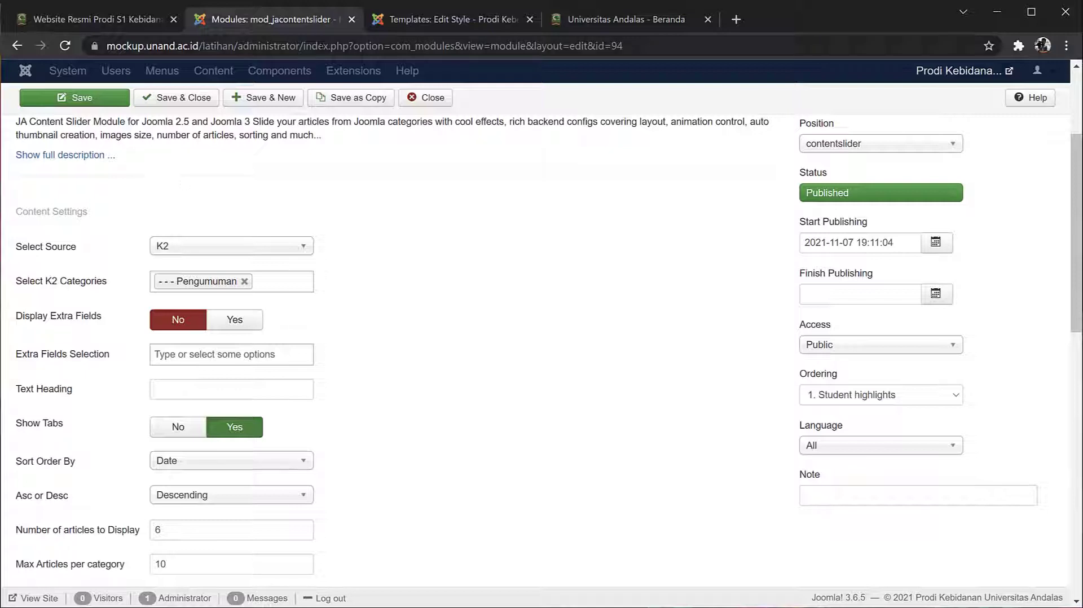
Compare the content slider on unand.ac.id with the homepage area above the footer and the contentslider position in the template layout.
{"action": "left_click", "coordinate": [592, 24]}
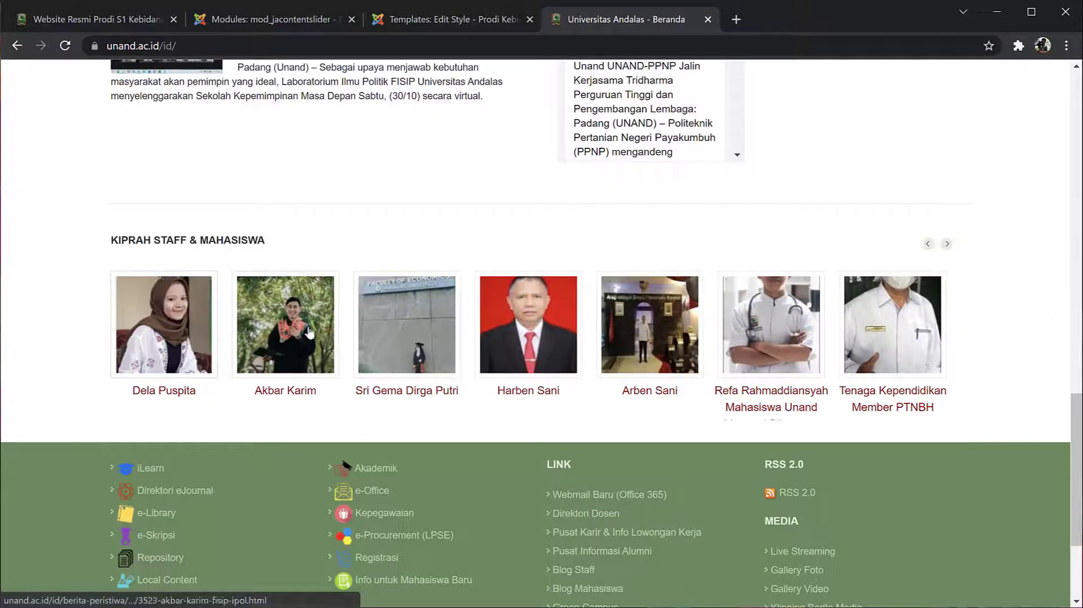
{"action": "left_click", "coordinate": [110, 25]}
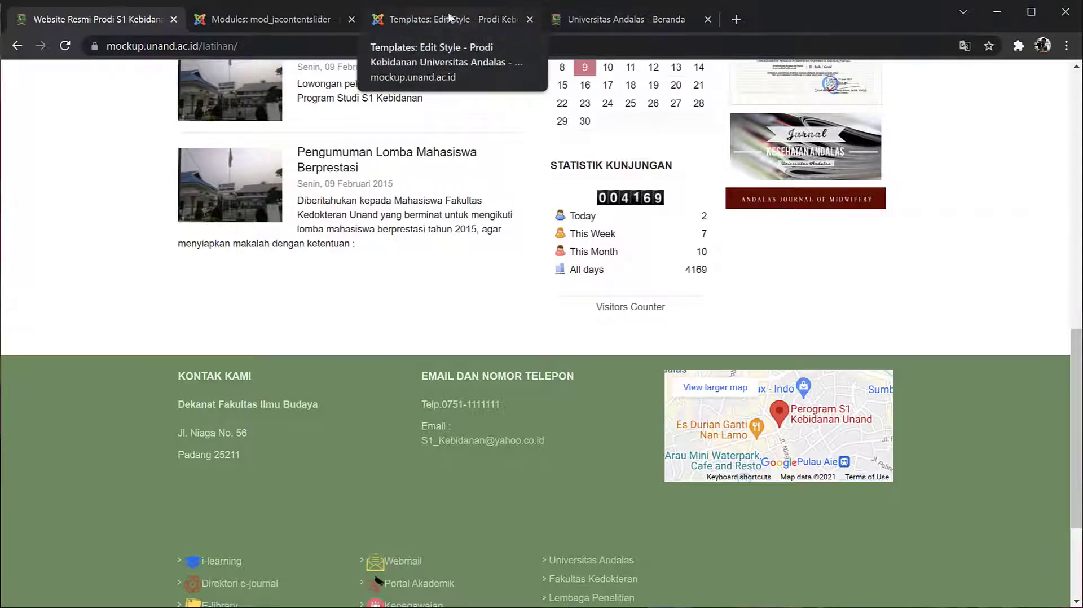
{"action": "left_click", "coordinate": [556, 19]}
{"action": "left_click", "coordinate": [449, 22]}
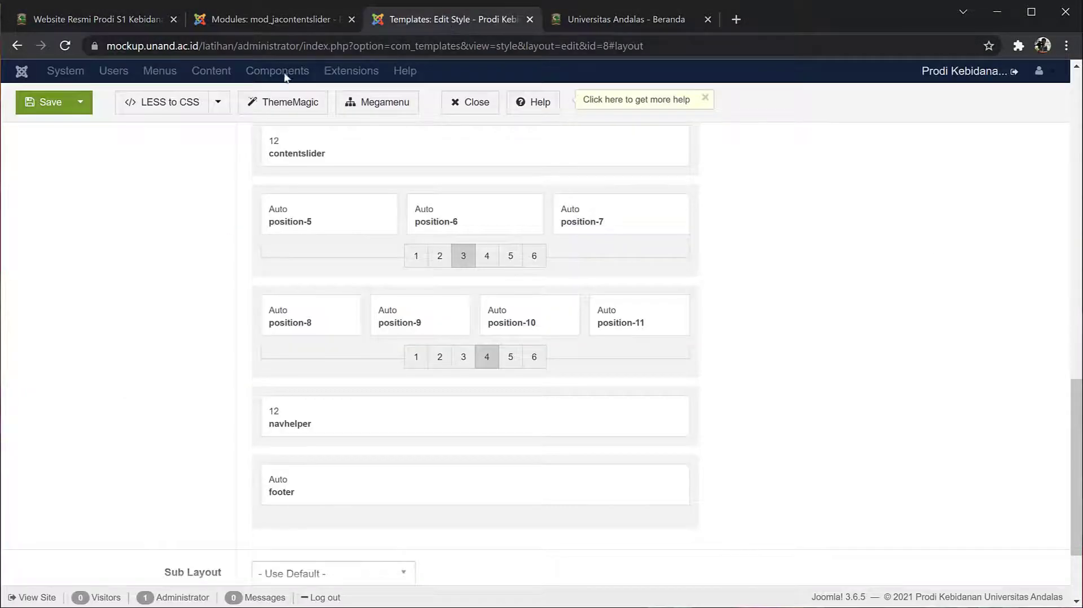
{"action": "left_click", "coordinate": [232, 18]}
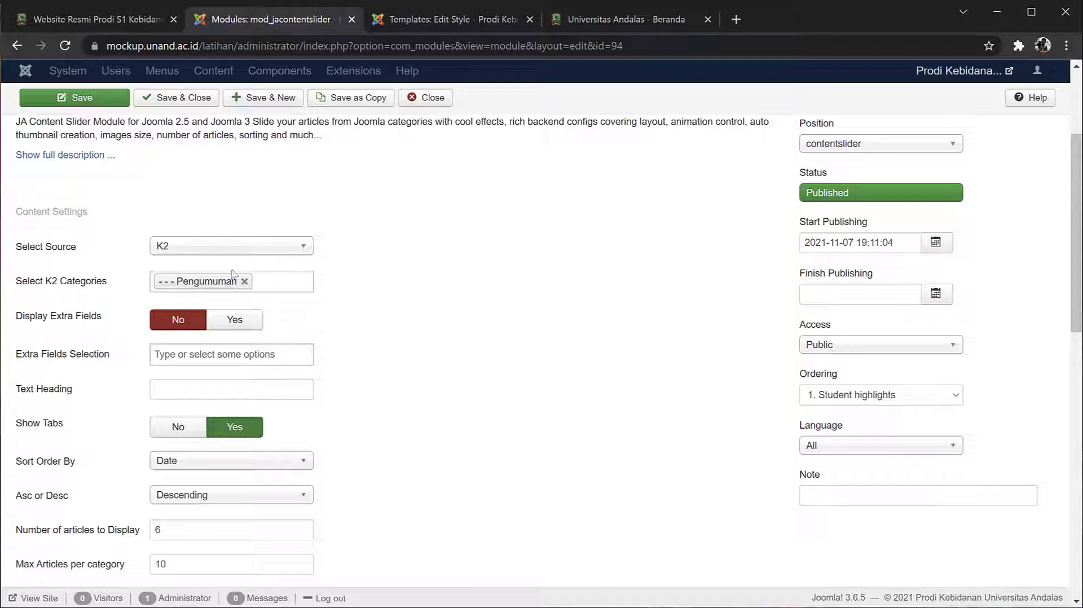
Clear and reselect Pengumuman as the content slider module's K2 category, review its content settings, and save the module.
{"action": "left_click", "coordinate": [244, 282]}
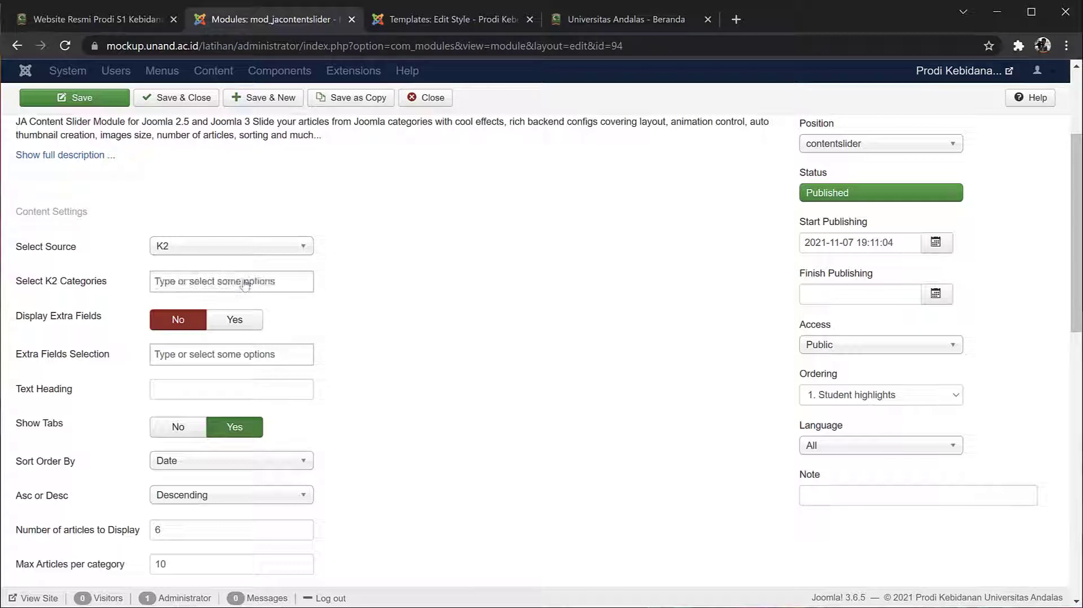
{"action": "left_click", "coordinate": [202, 281]}
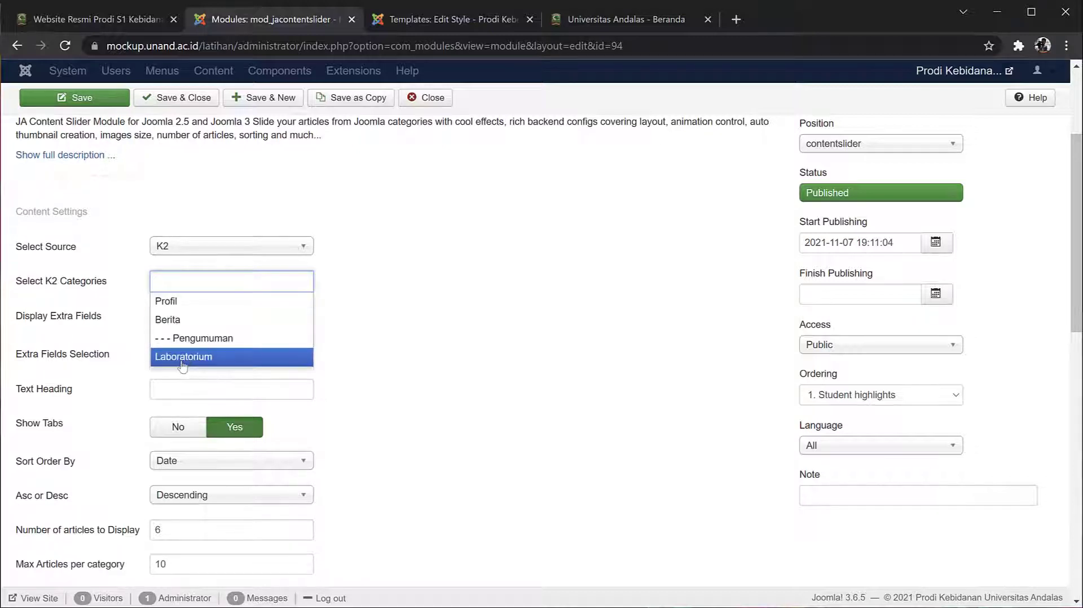
{"action": "left_click", "coordinate": [201, 339]}
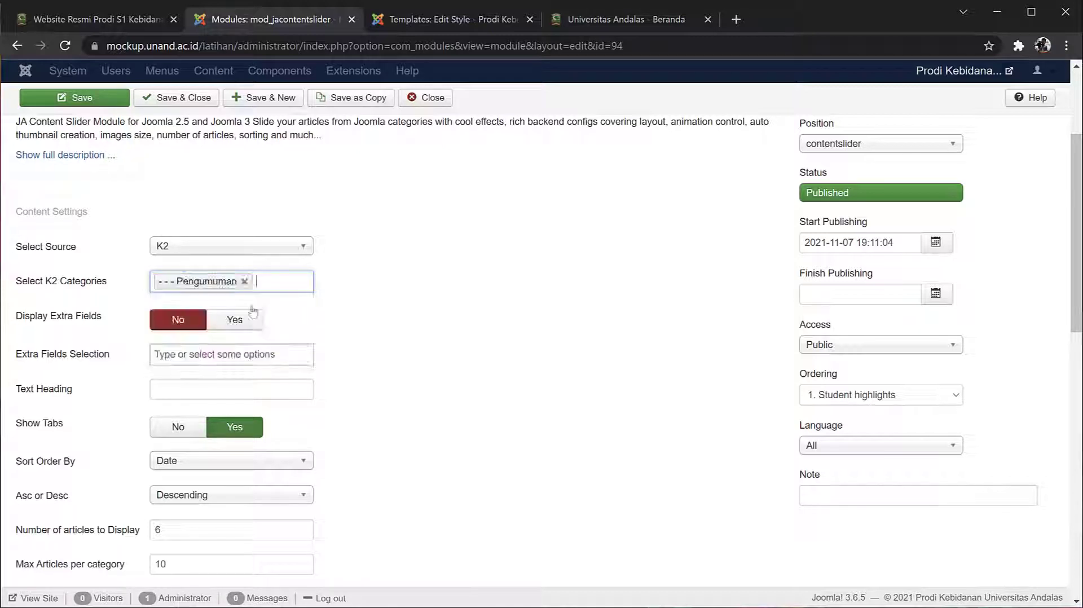
{"action": "scroll", "coordinate": [346, 322], "scroll_direction": "down", "scroll_amount": 1}
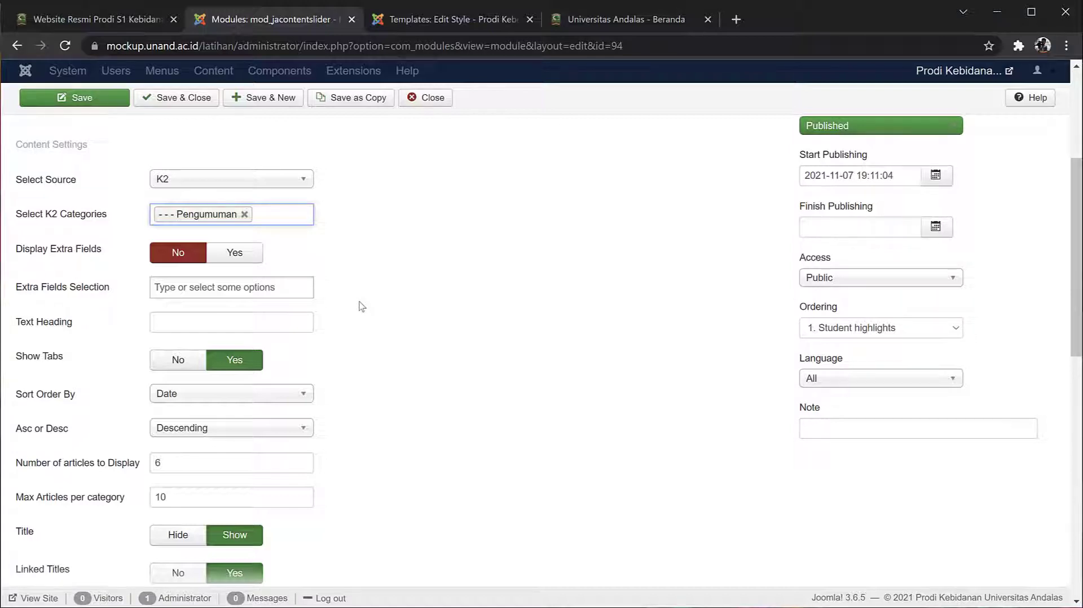
{"action": "scroll", "coordinate": [386, 341], "scroll_direction": "down", "scroll_amount": 1}
{"action": "scroll", "coordinate": [387, 341], "scroll_direction": "up", "scroll_amount": 1}
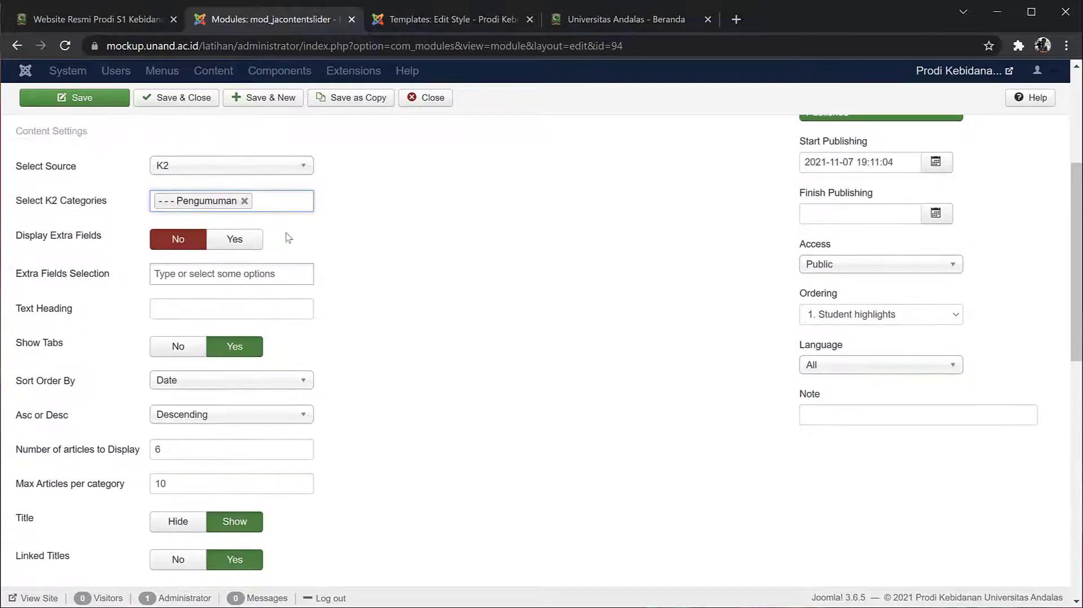
{"action": "scroll", "coordinate": [336, 374], "scroll_direction": "down", "scroll_amount": 2}
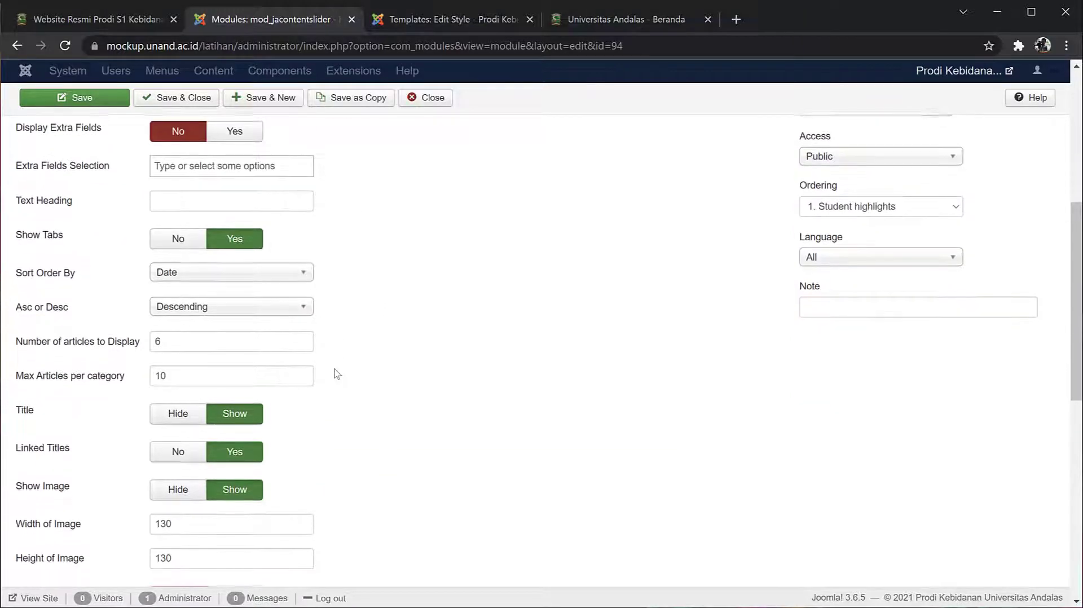
{"action": "left_click", "coordinate": [79, 101]}
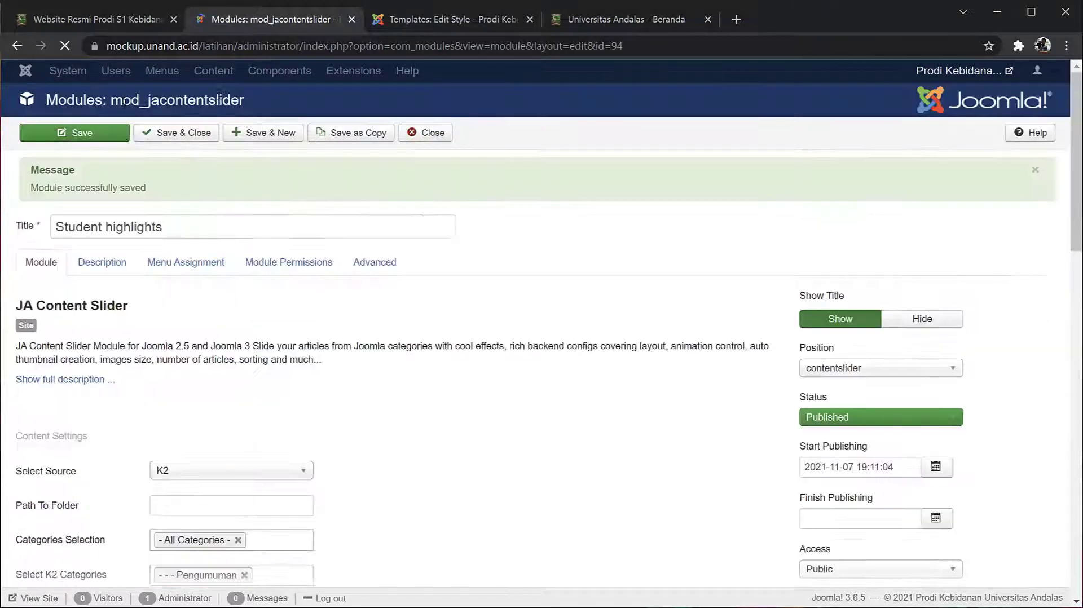
Reload the homepage and examine the Student Highlights slider and its heading above the footer.
{"action": "left_click", "coordinate": [113, 18]}
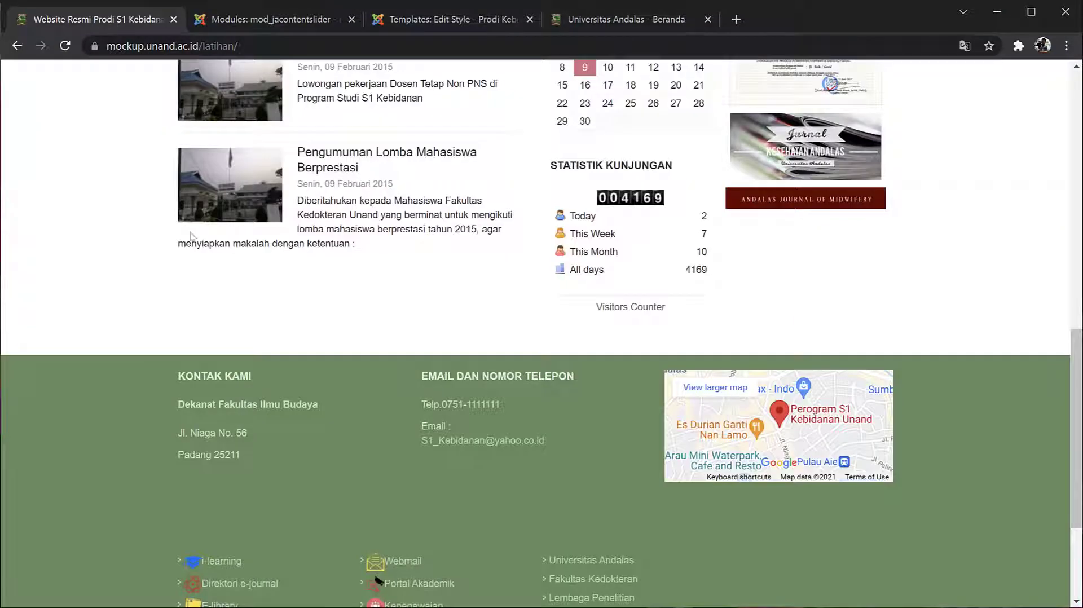
{"action": "left_click", "coordinate": [66, 49]}
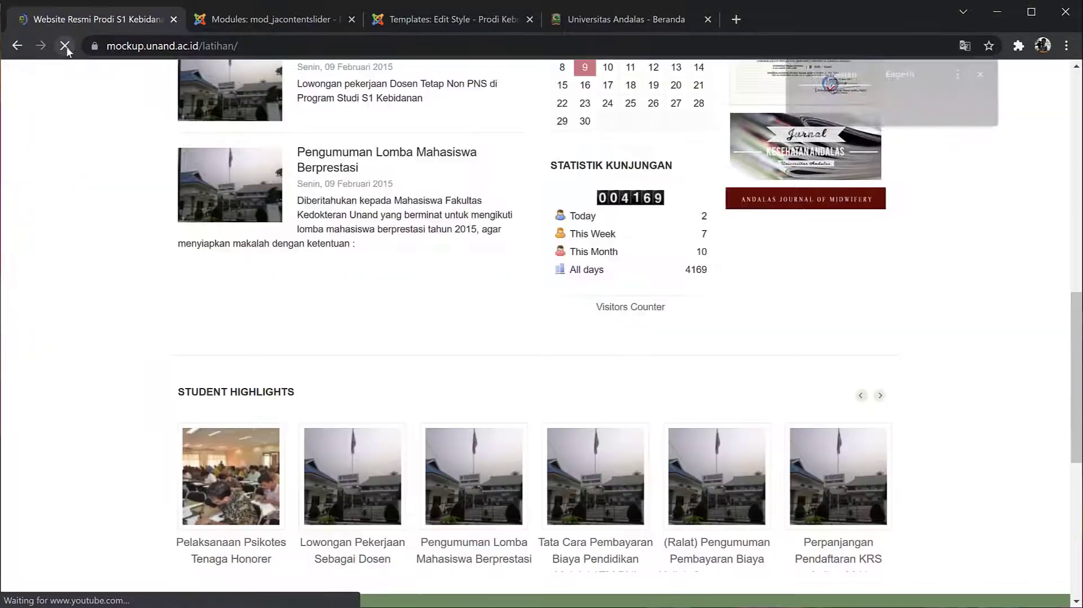
{"action": "scroll", "coordinate": [199, 302], "scroll_direction": "down", "scroll_amount": 3}
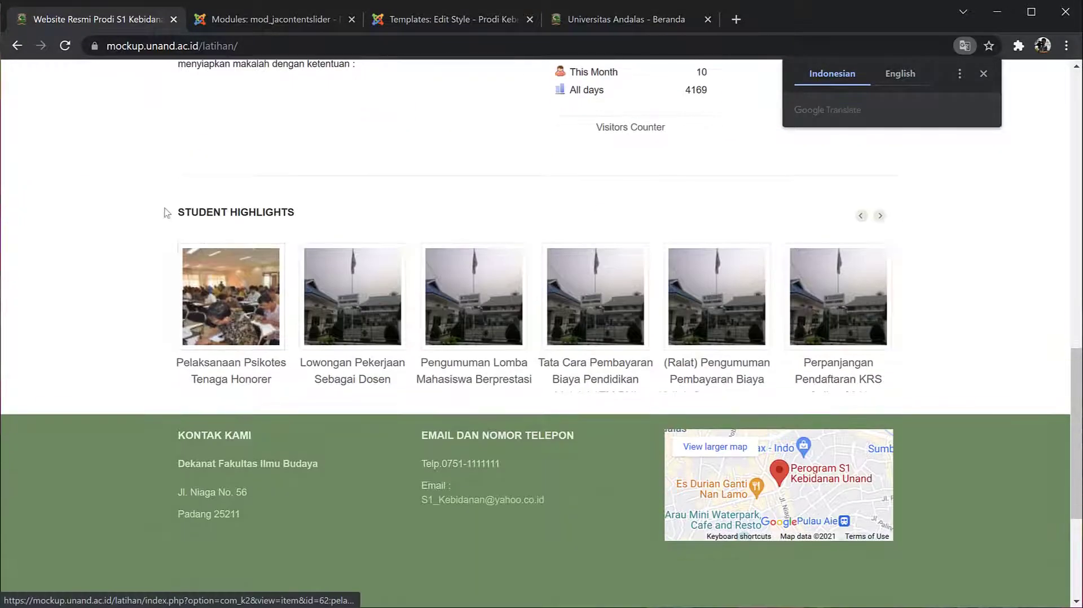
{"action": "left_click_drag", "start_coordinate": [180, 213], "coordinate": [299, 208]}
{"action": "left_click_drag", "start_coordinate": [355, 240], "coordinate": [653, 206]}
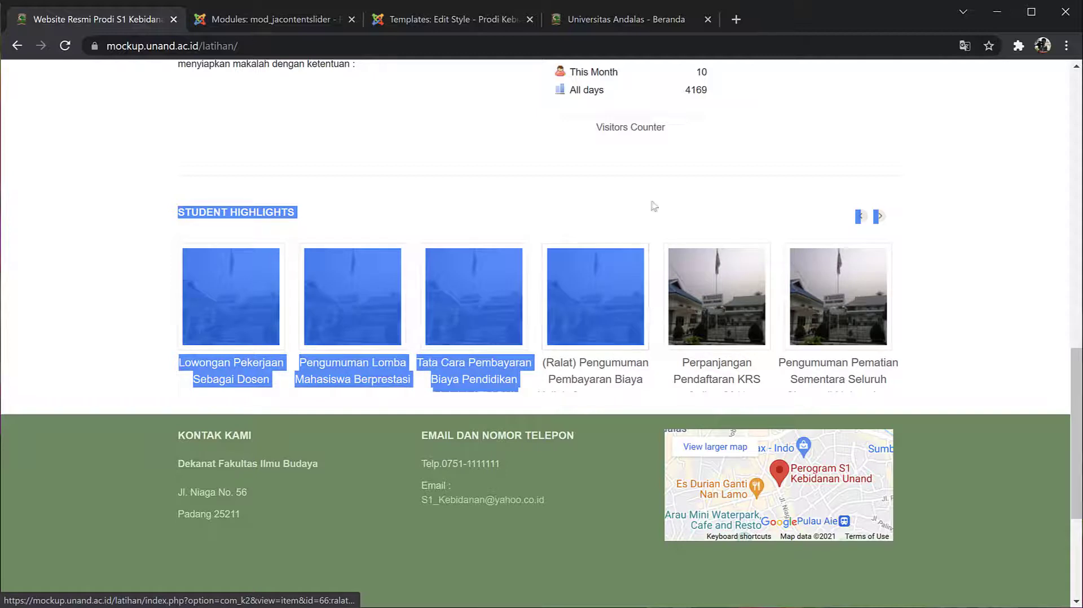
{"action": "left_click", "coordinate": [308, 241]}
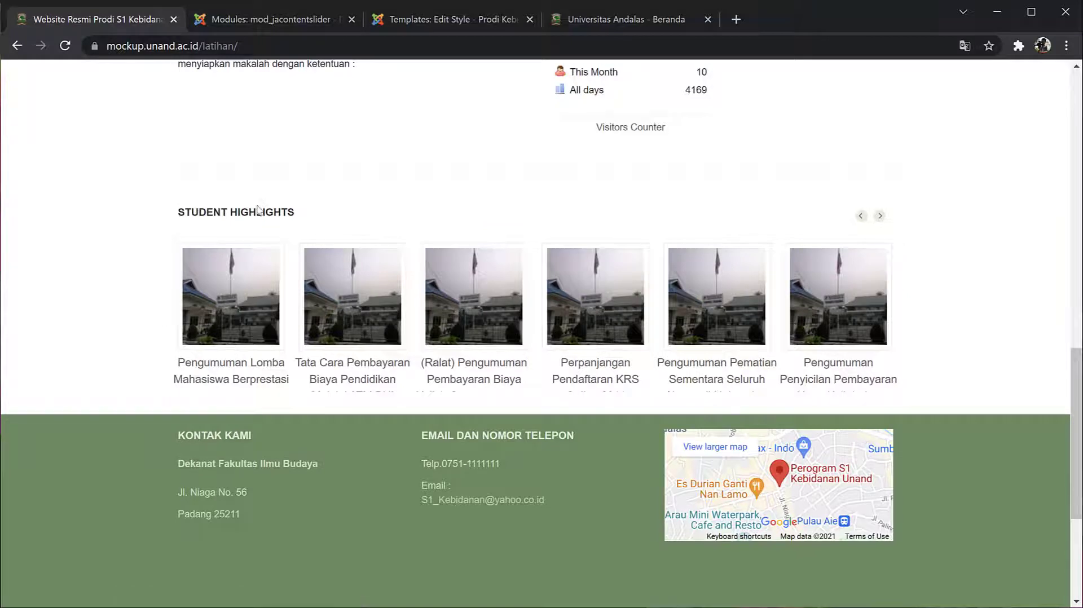
Rename the content slider module as "Kiprah Mahasiwa dan Dosen" and save it.
{"action": "left_click", "coordinate": [266, 24]}
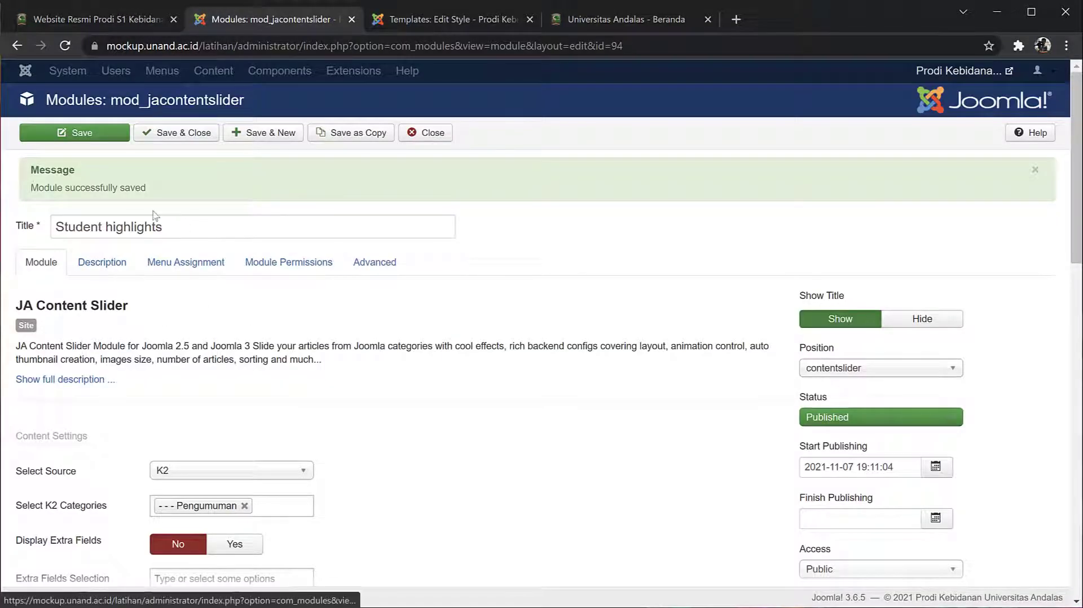
{"action": "left_click_drag", "start_coordinate": [167, 228], "coordinate": [83, 205]}
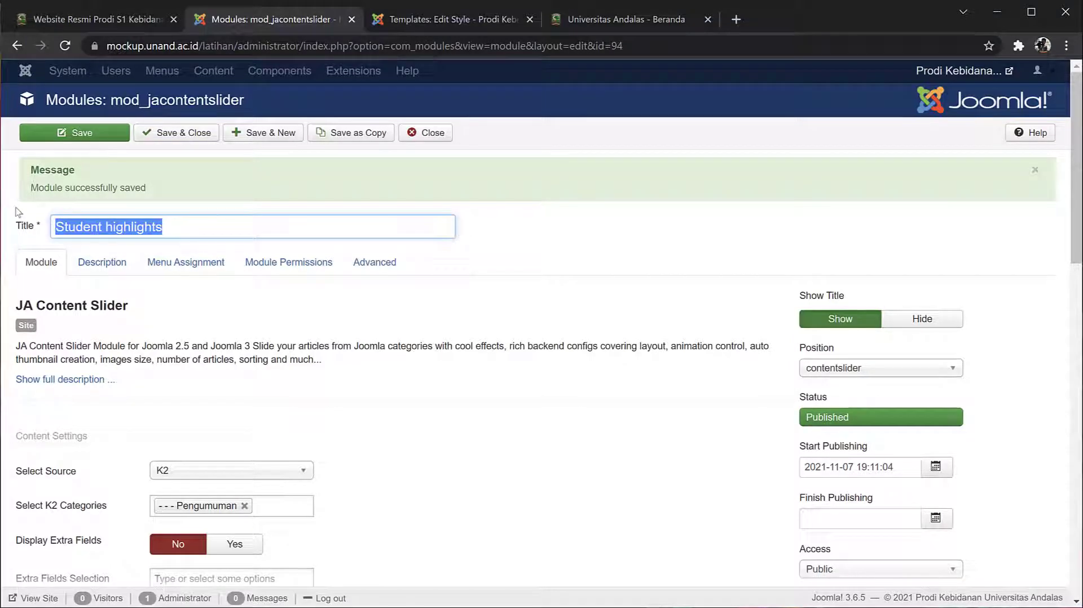
{"action": "type", "text": "Ki"}
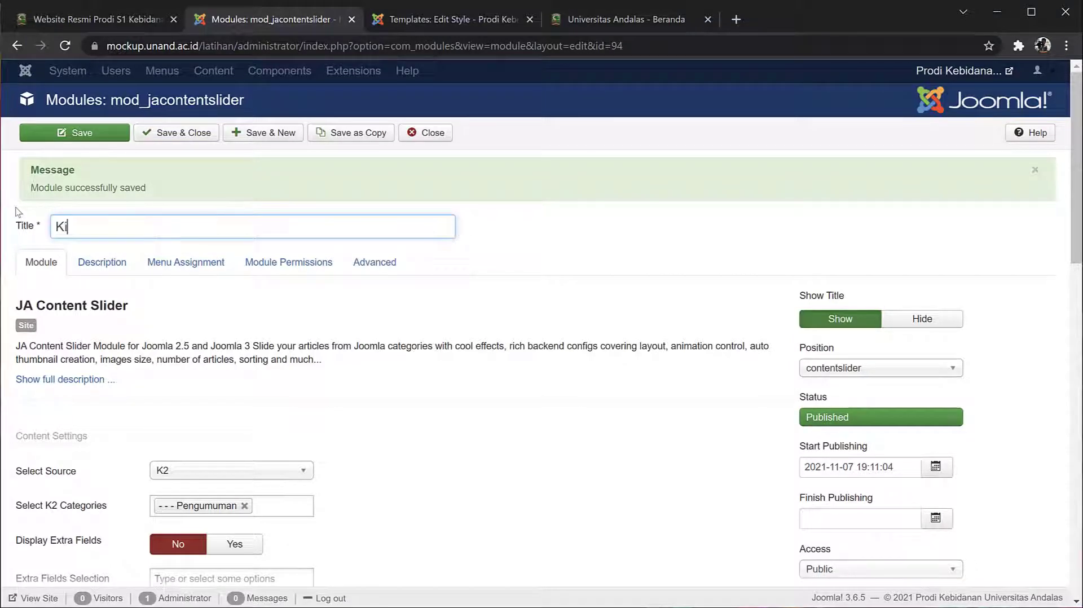
{"action": "type", "text": "prah "}
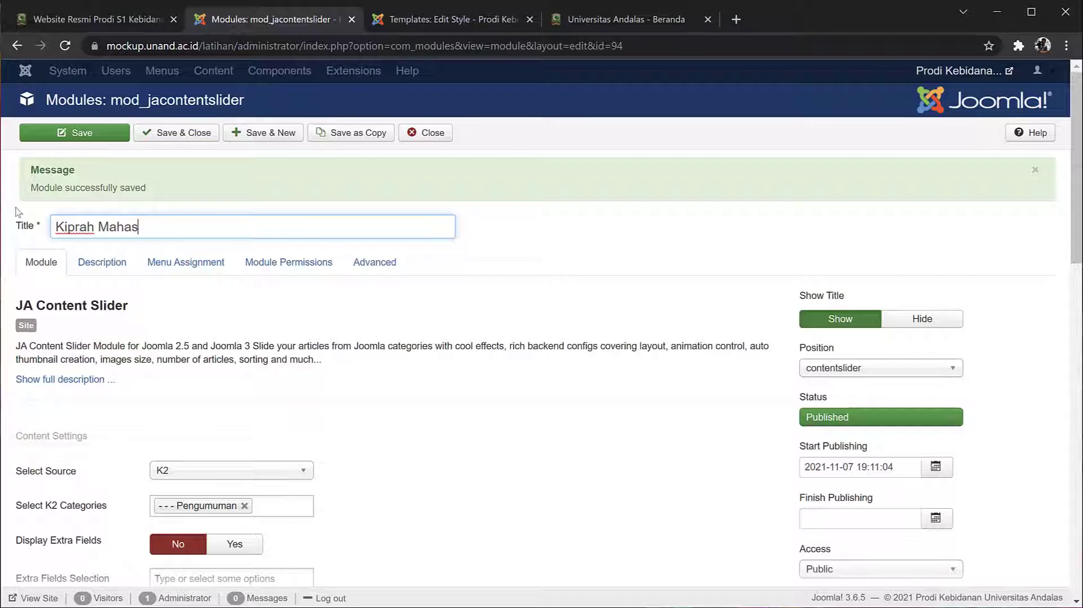
{"action": "type", "text": "Mahasiwa dan Dosen"}
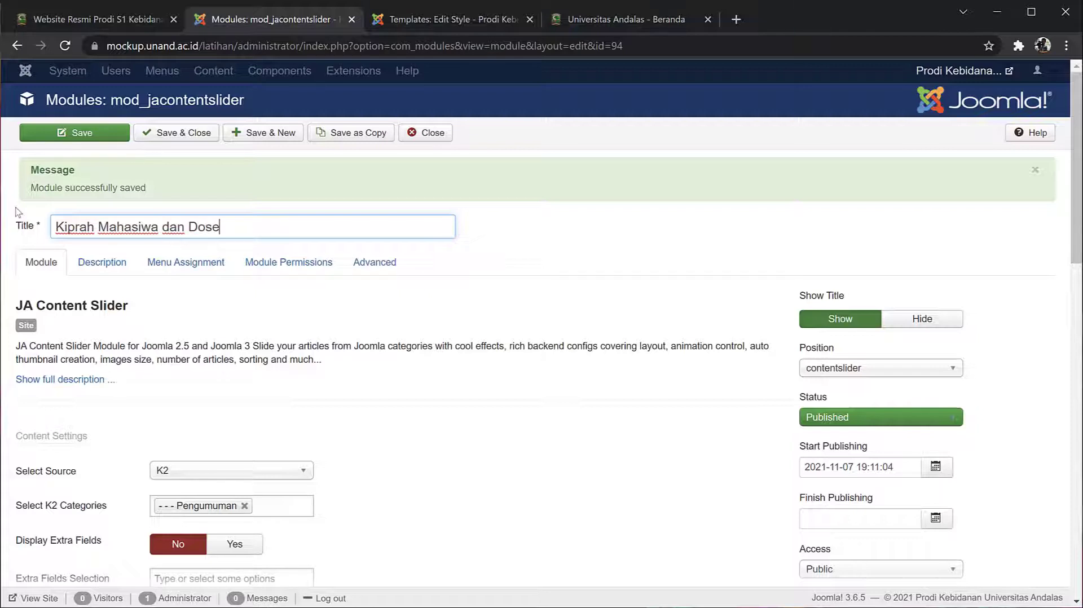
{"action": "left_click", "coordinate": [82, 132]}
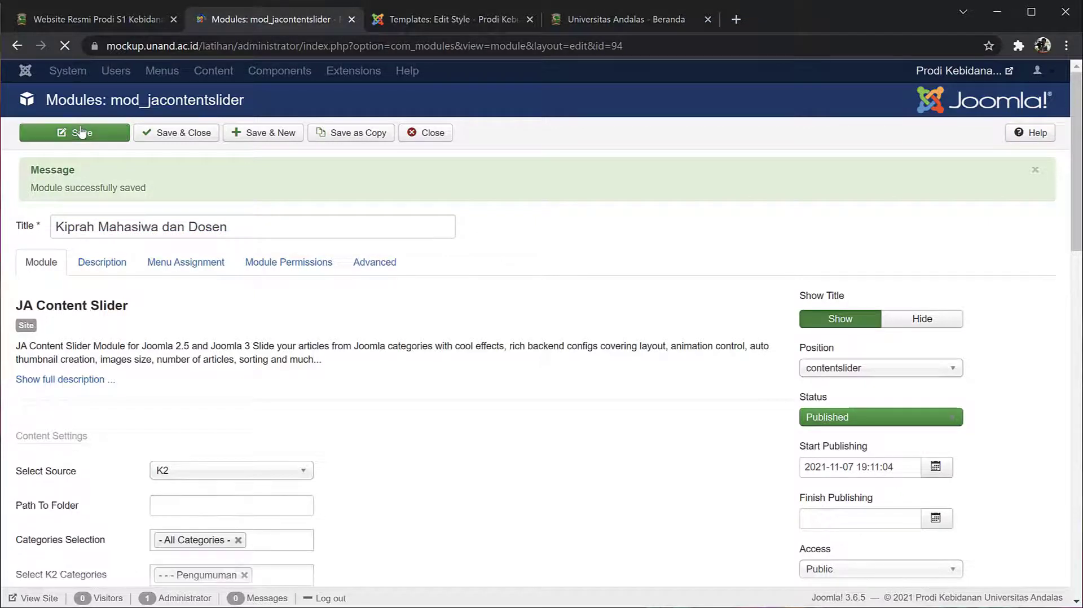
Reload the homepage to check the slider's heading against the module title in the administrator.
{"action": "left_click", "coordinate": [133, 19]}
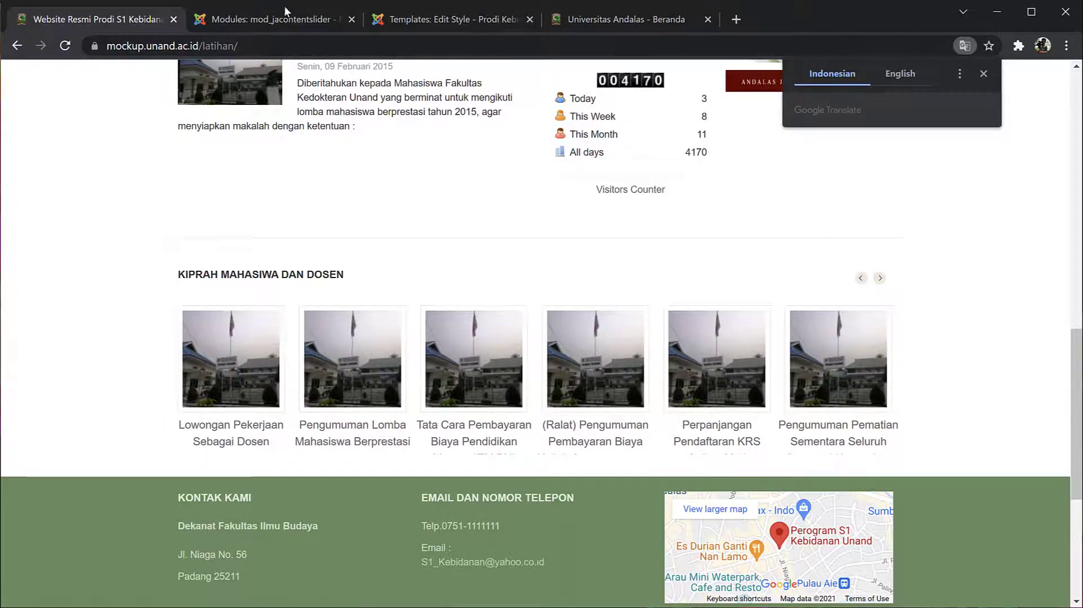
{"action": "left_click", "coordinate": [276, 21]}
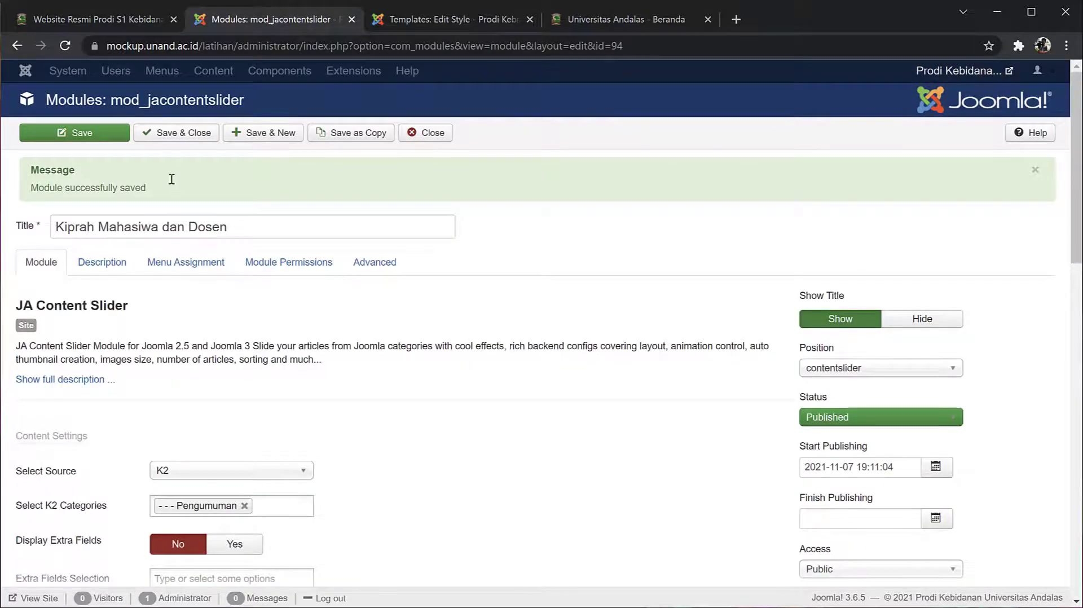
{"action": "left_click", "coordinate": [127, 23]}
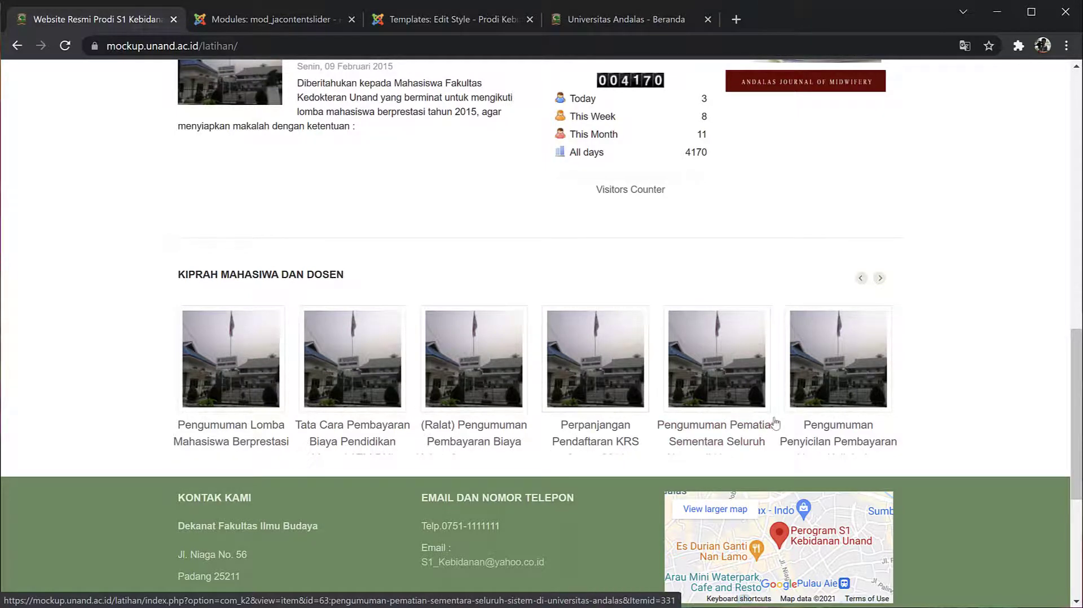
Review the whole homepage from the header and banner down to the content slider and footer sections.
{"action": "scroll", "coordinate": [912, 397], "scroll_direction": "up", "scroll_amount": 4}
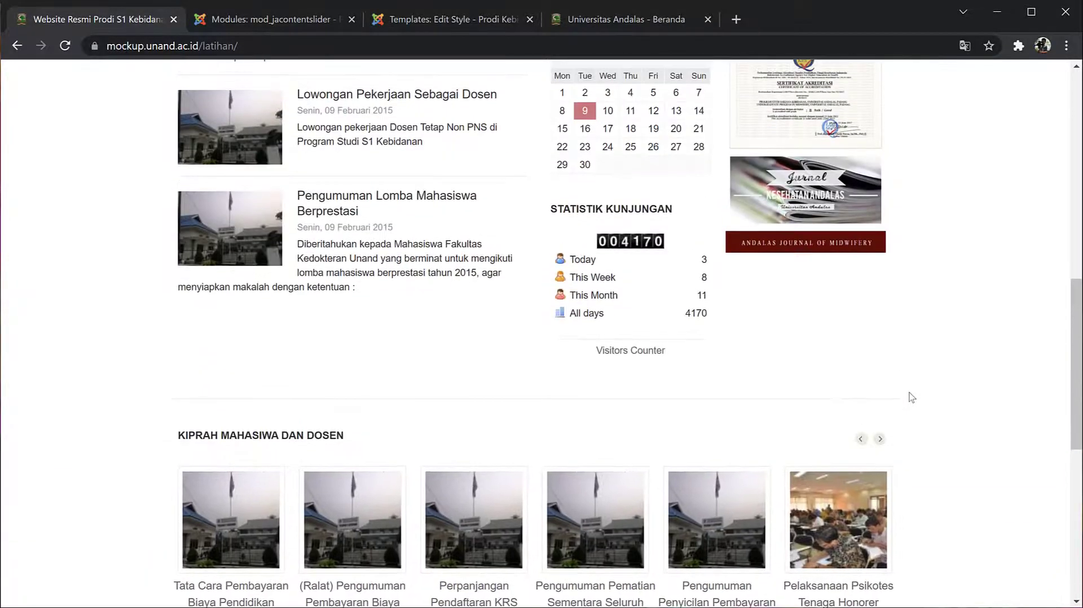
{"action": "scroll", "coordinate": [911, 398], "scroll_direction": "up", "scroll_amount": 6}
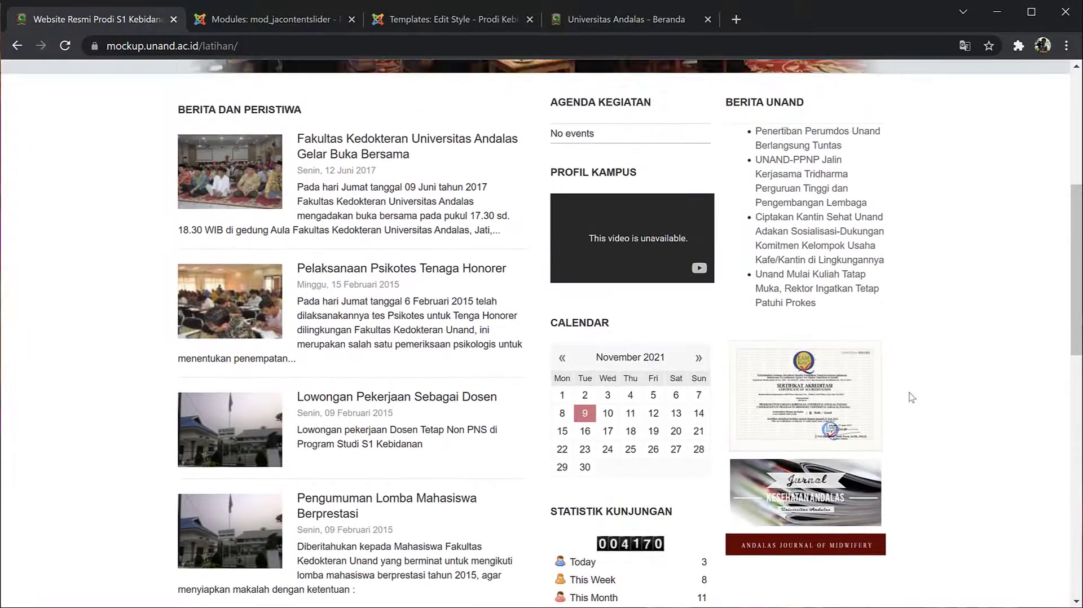
{"action": "scroll", "coordinate": [911, 398], "scroll_direction": "up", "scroll_amount": 4}
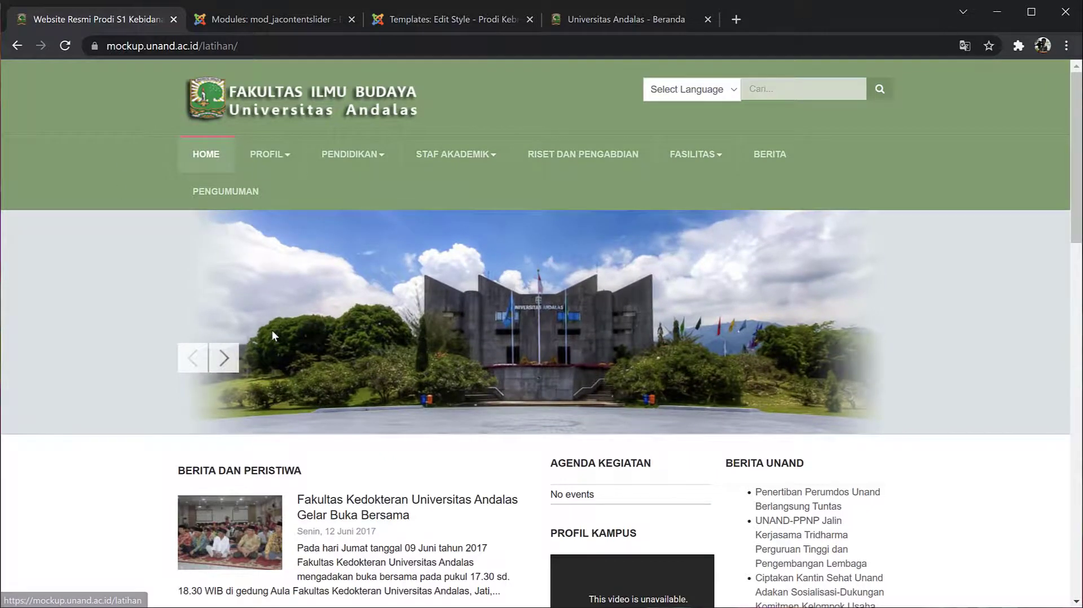
{"action": "scroll", "coordinate": [273, 332], "scroll_direction": "down", "scroll_amount": 3}
{"action": "scroll", "coordinate": [272, 333], "scroll_direction": "down", "scroll_amount": 1}
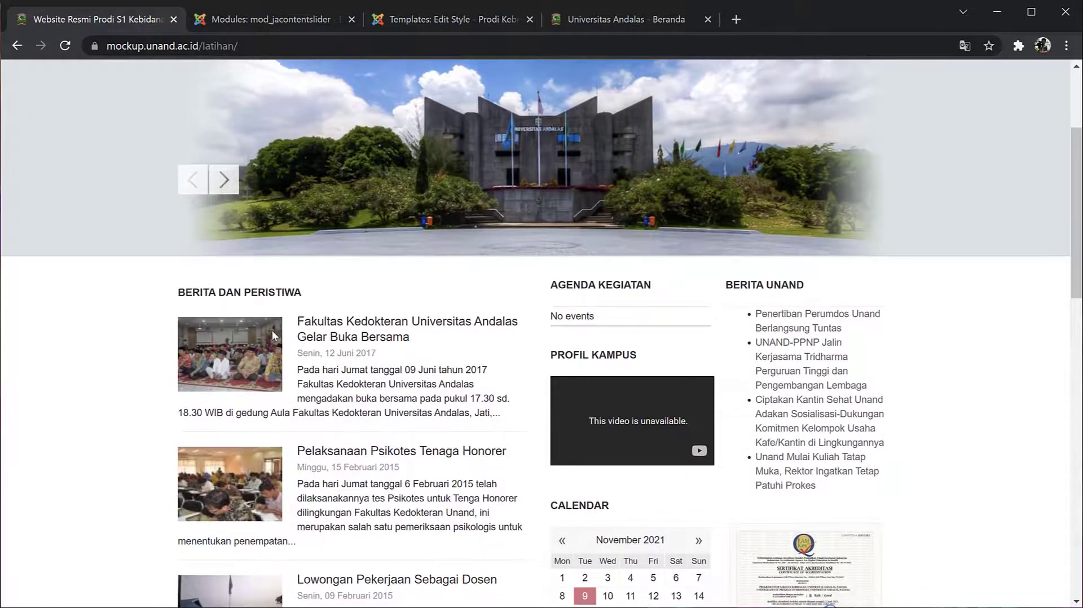
{"action": "scroll", "coordinate": [272, 336], "scroll_direction": "down", "scroll_amount": 8}
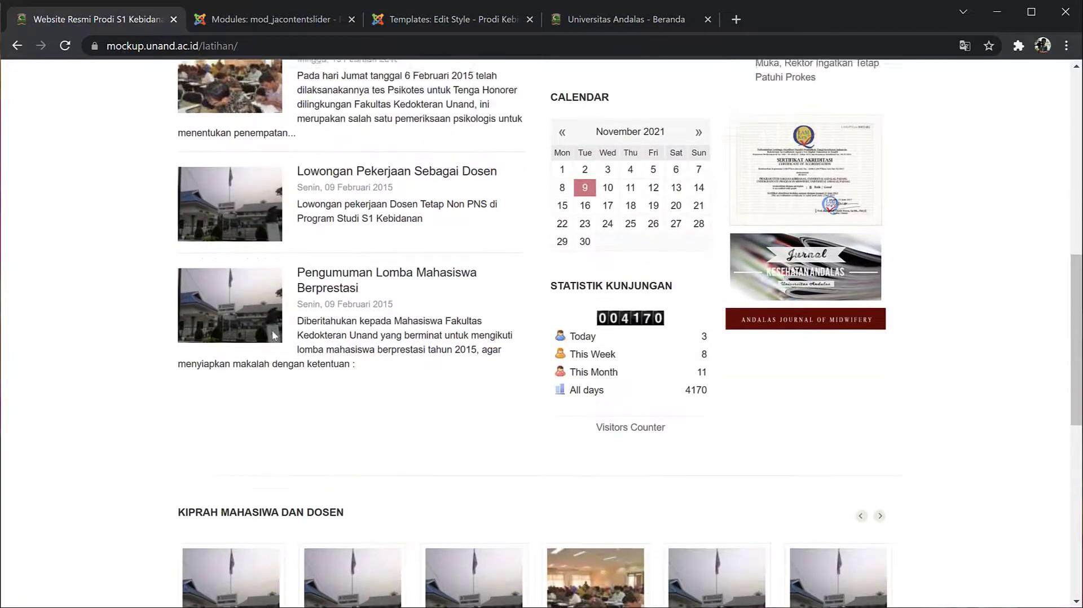
{"action": "scroll", "coordinate": [273, 336], "scroll_direction": "down", "scroll_amount": 3}
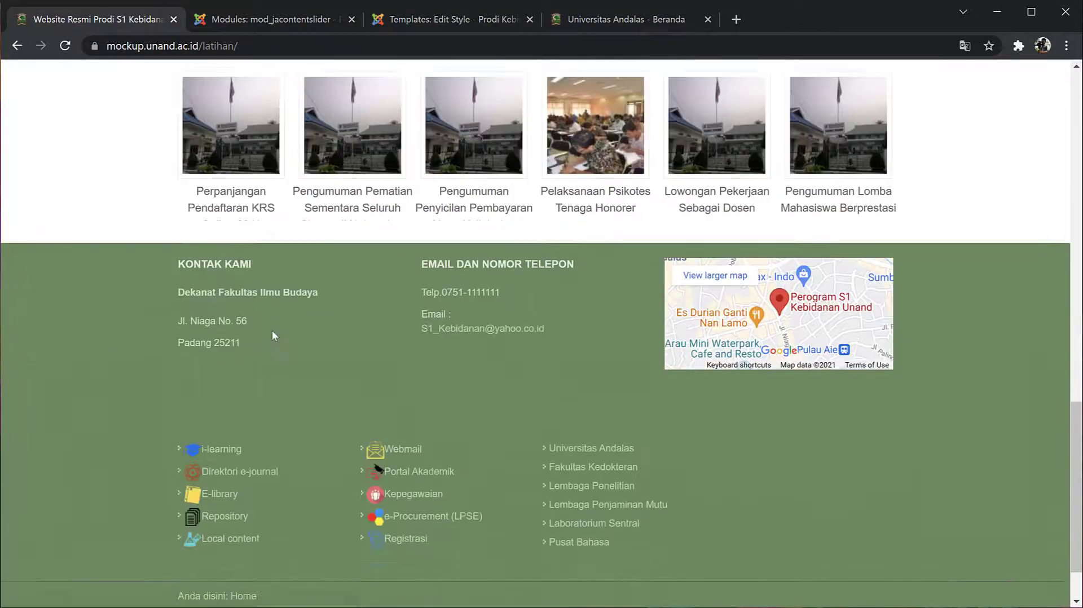
{"action": "scroll", "coordinate": [273, 335], "scroll_direction": "up", "scroll_amount": 2}
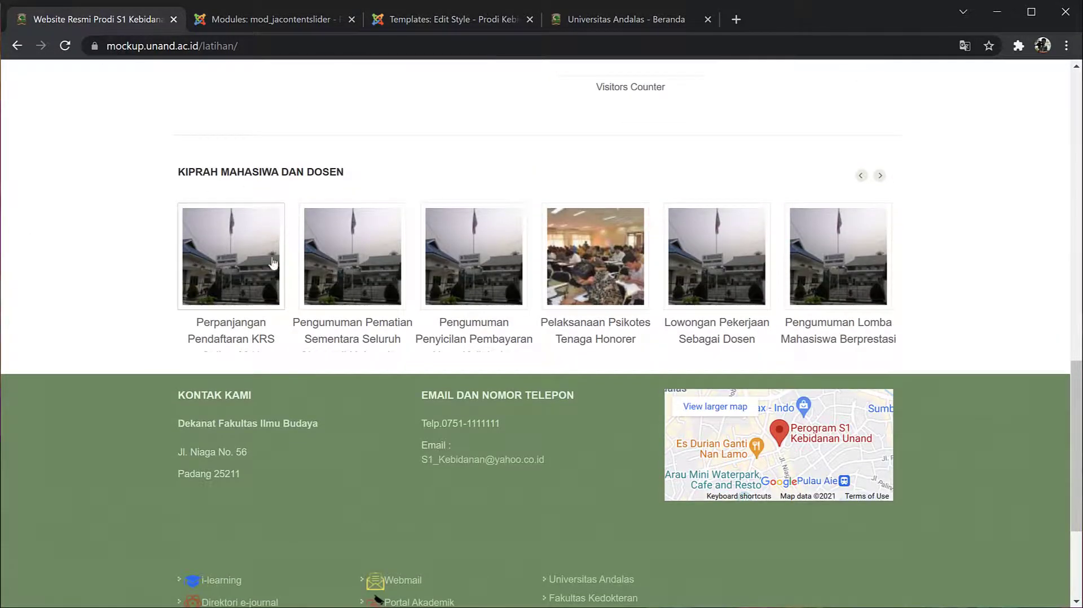